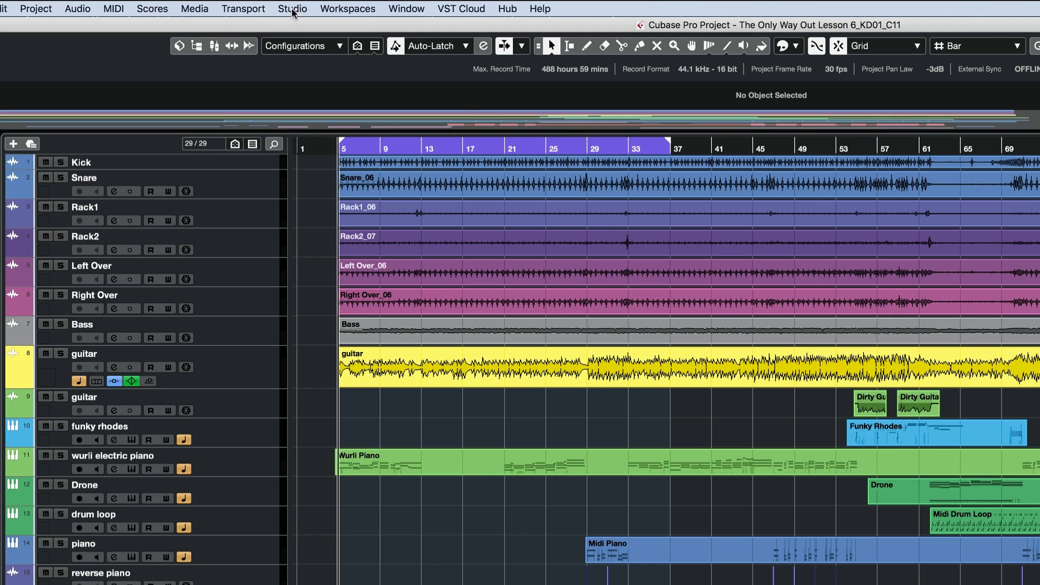
Step: Open MixConsole 2, close it and bring it back up
{"action": "left_click", "coordinate": [293, 10]}
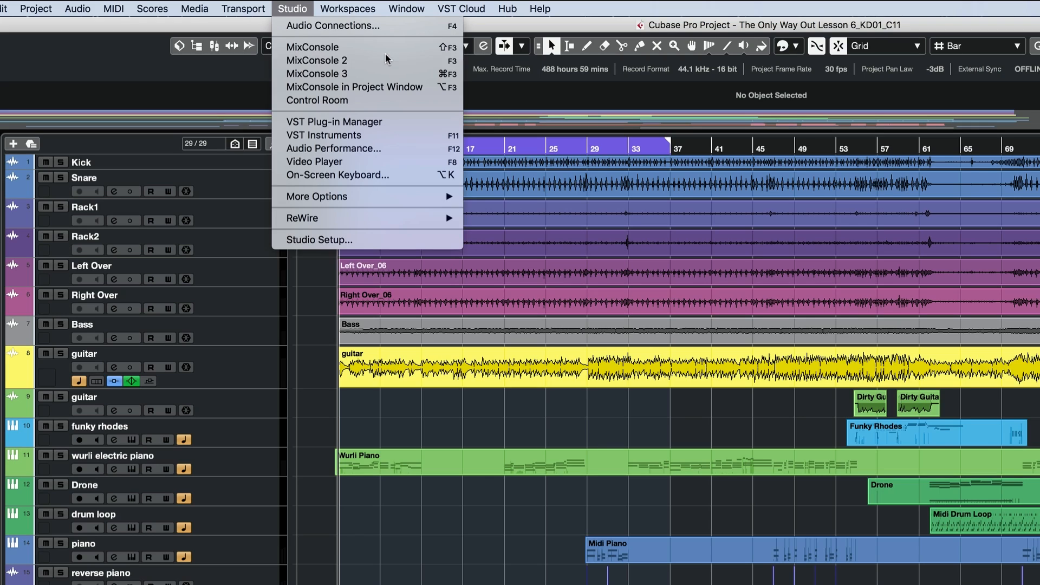
{"action": "left_click", "coordinate": [386, 58]}
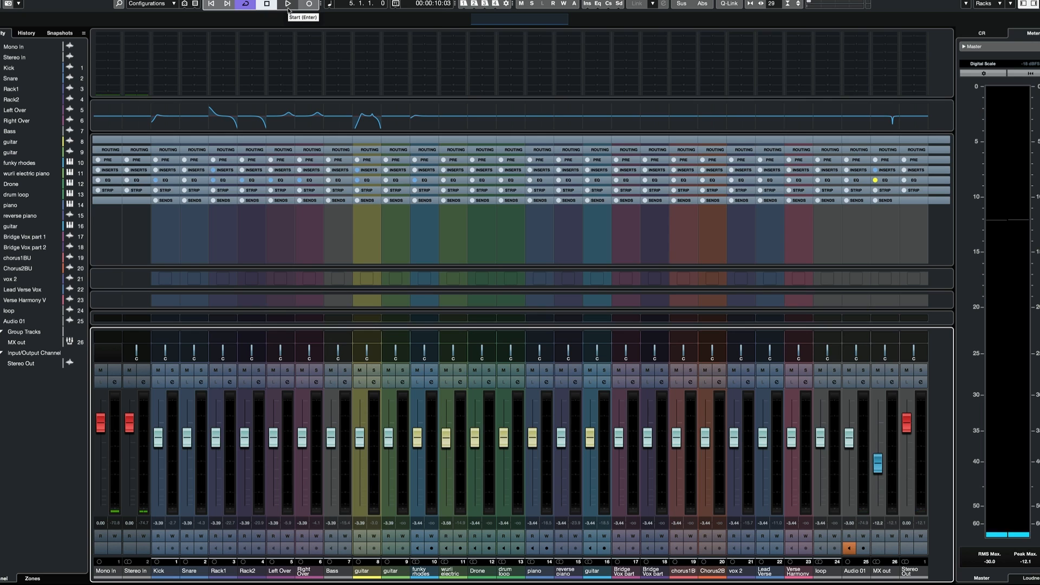
{"action": "key", "text": "F3"}
{"action": "key", "text": "F3"}
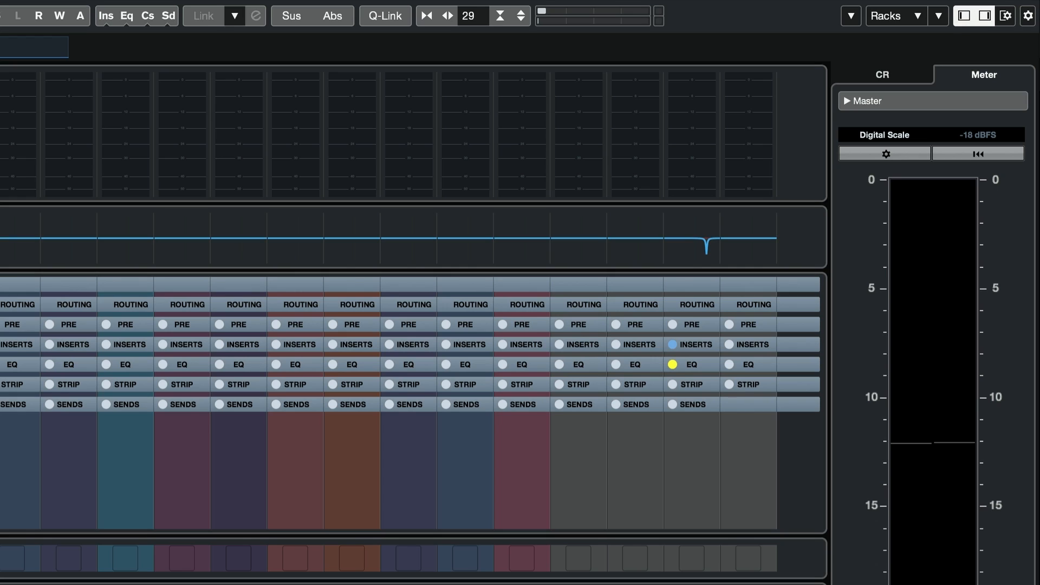
Step: In the window layout setup, hide the Left Zone and Right Zone and show each of them again
{"action": "left_click", "coordinate": [1005, 16]}
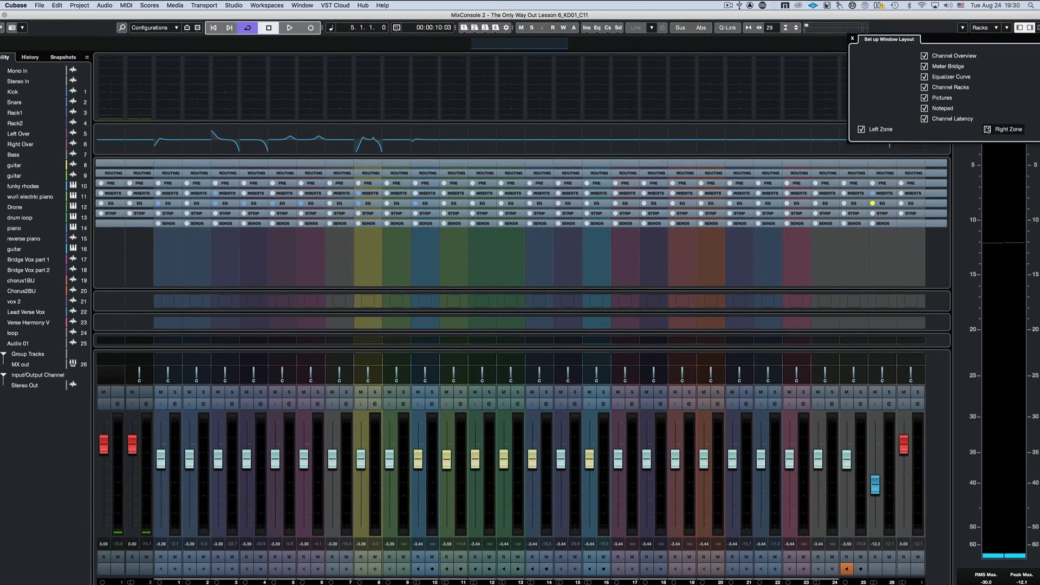
{"action": "left_click", "coordinate": [872, 131]}
{"action": "left_click", "coordinate": [872, 131]}
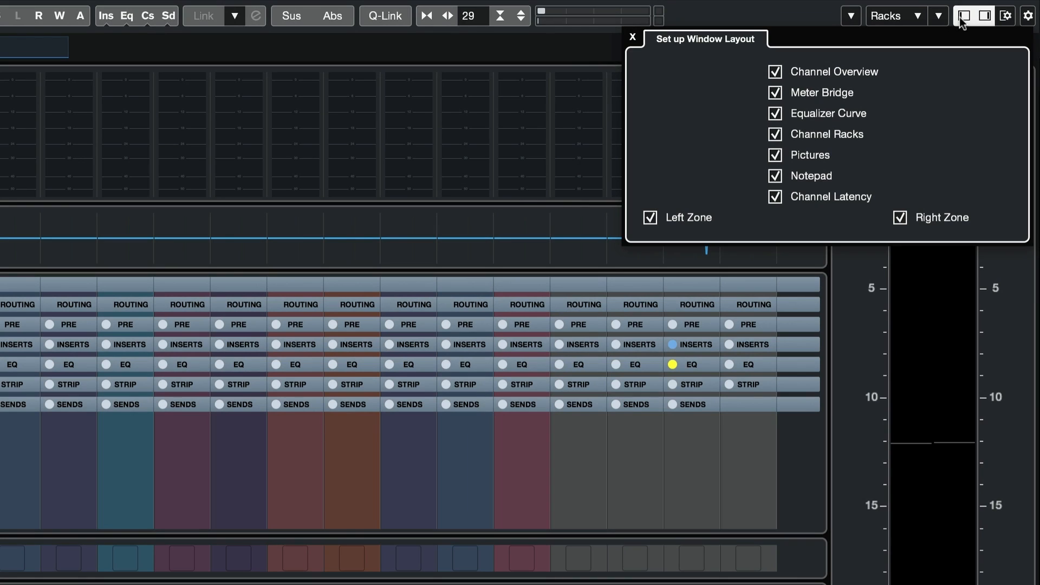
{"action": "left_click", "coordinate": [919, 221]}
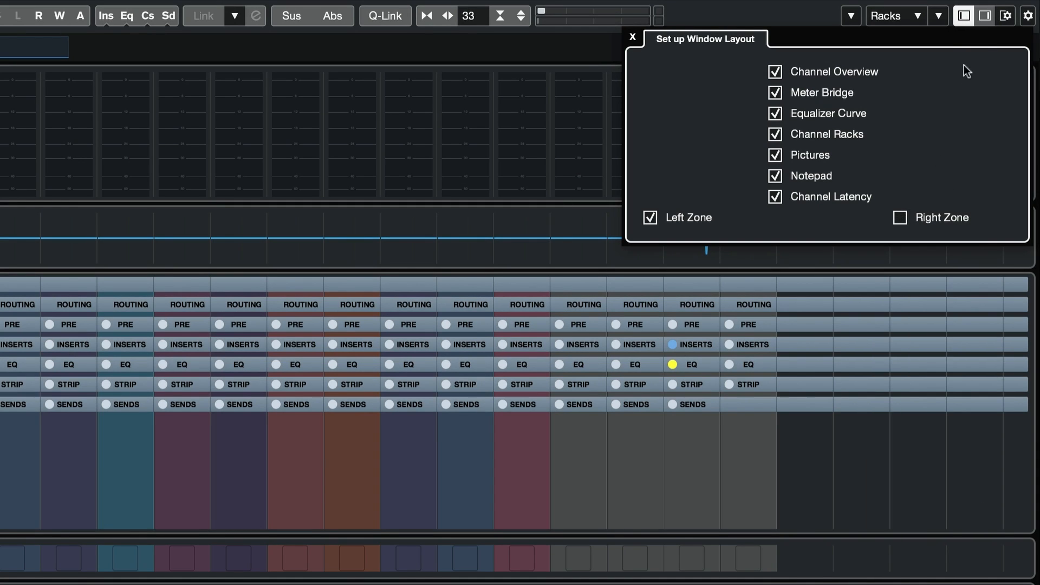
{"action": "left_click", "coordinate": [923, 219]}
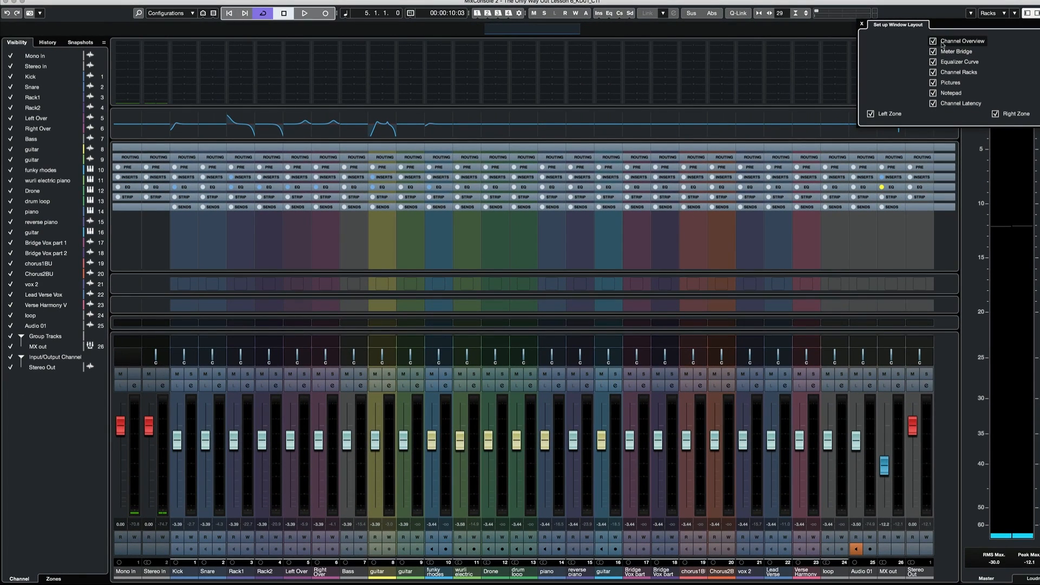
Step: Hide and restore the Channel Overview and the Meter Bridge, closing the window layout setup when done
{"action": "left_click", "coordinate": [792, 75]}
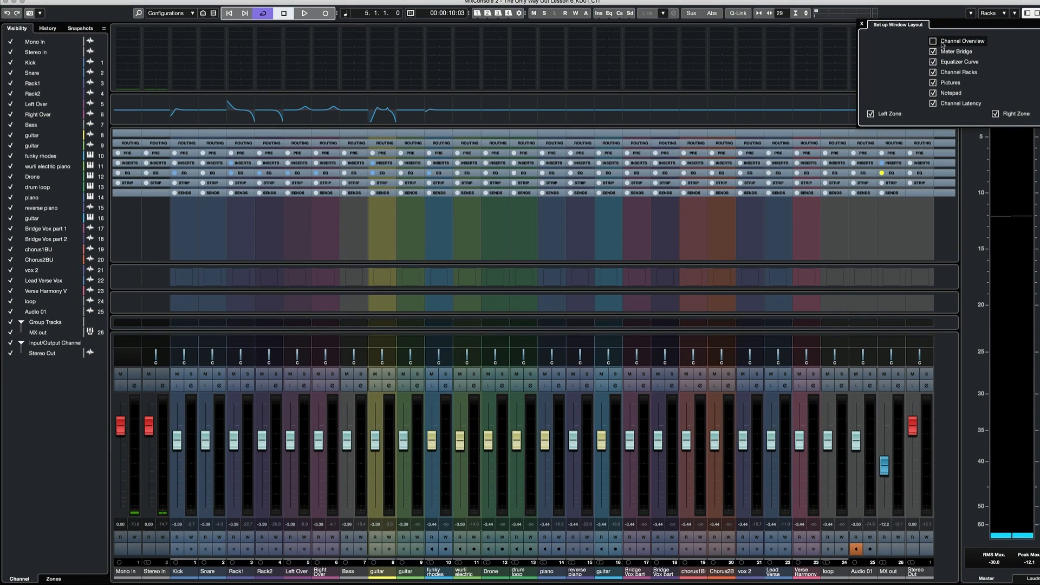
{"action": "left_click", "coordinate": [942, 43]}
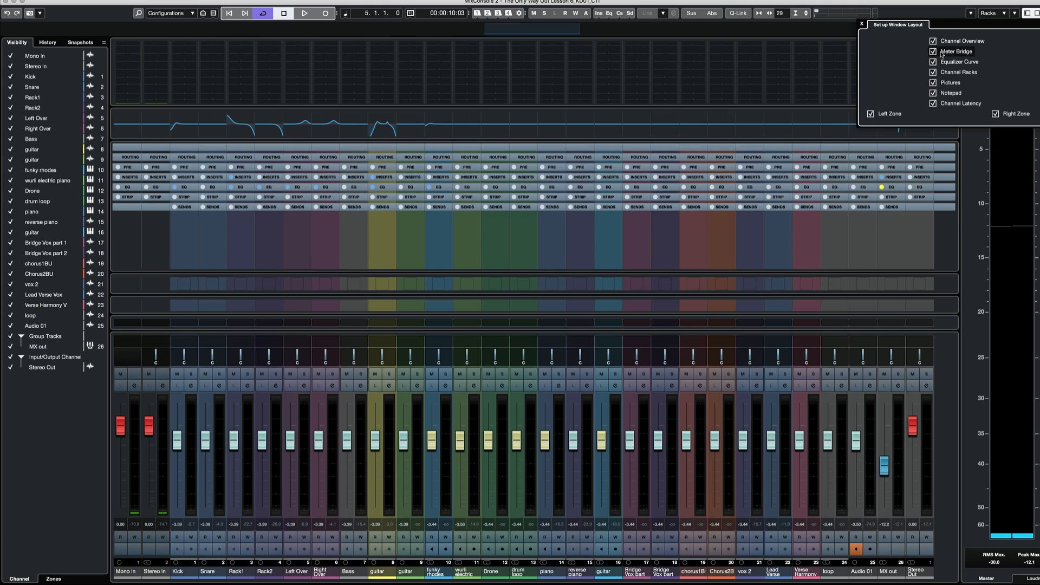
{"action": "left_click", "coordinate": [941, 55]}
{"action": "left_click", "coordinate": [942, 53]}
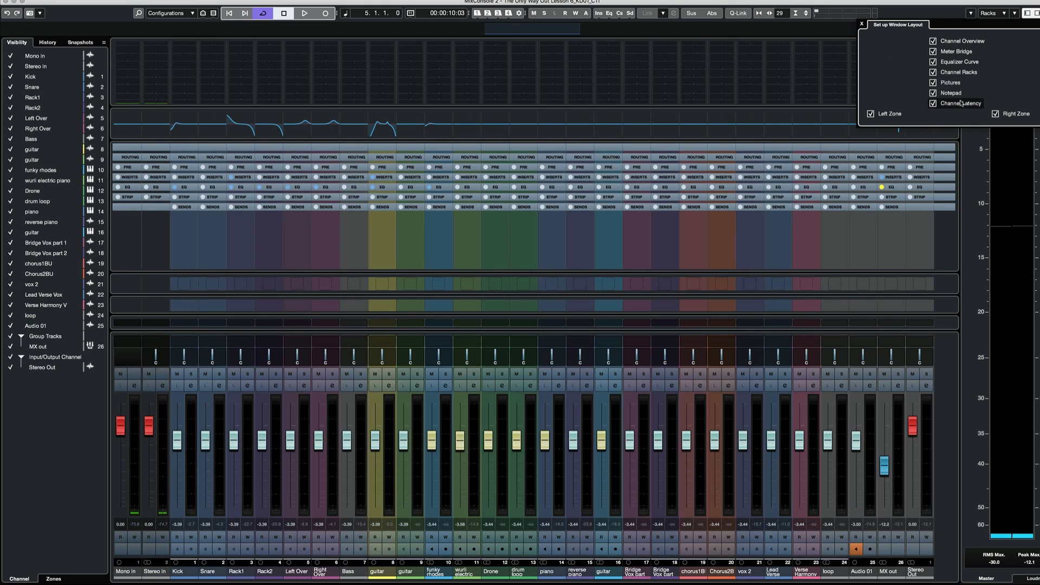
{"action": "left_click", "coordinate": [862, 24]}
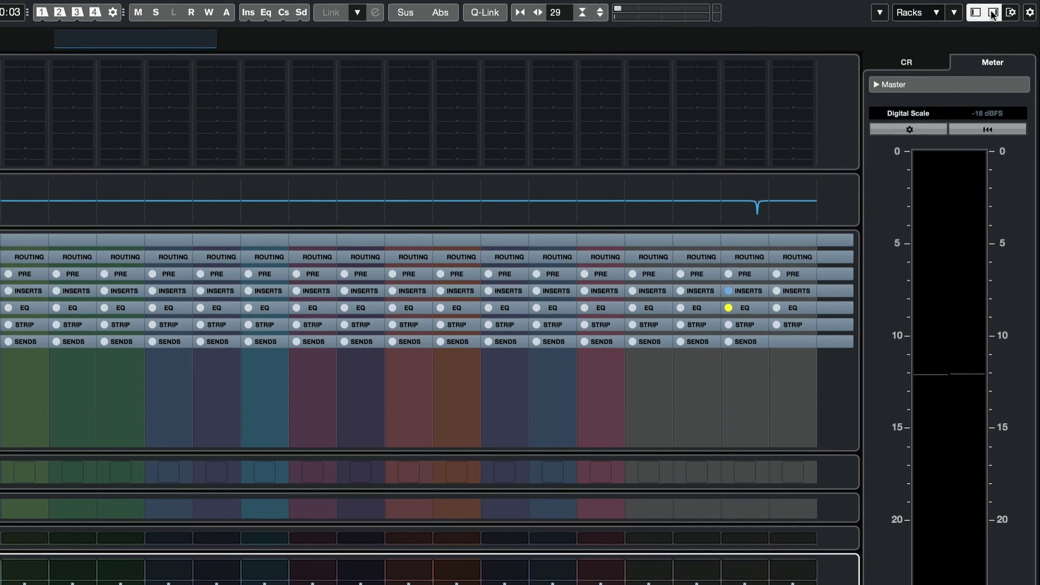
Step: Add the Locators to the MixConsole toolbar and remove them again
{"action": "left_click", "coordinate": [1030, 12]}
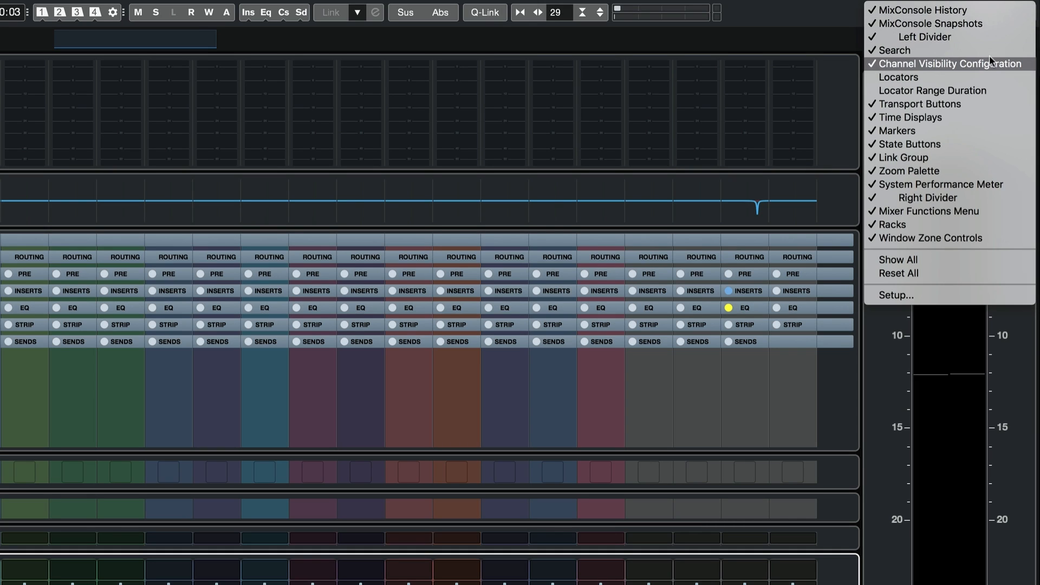
{"action": "left_click", "coordinate": [963, 74]}
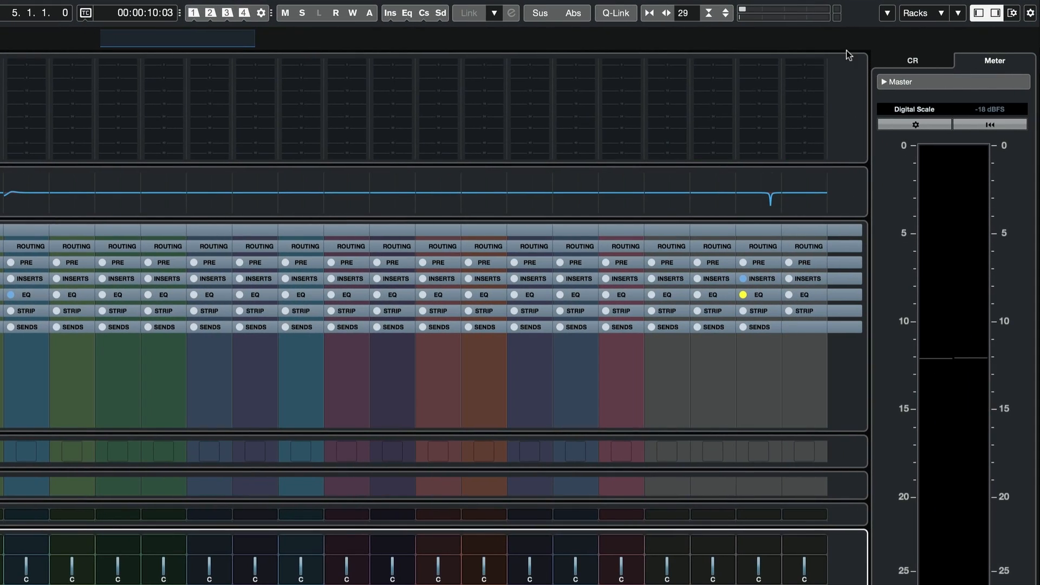
{"action": "right_click", "coordinate": [1026, 13]}
{"action": "left_click", "coordinate": [959, 74]}
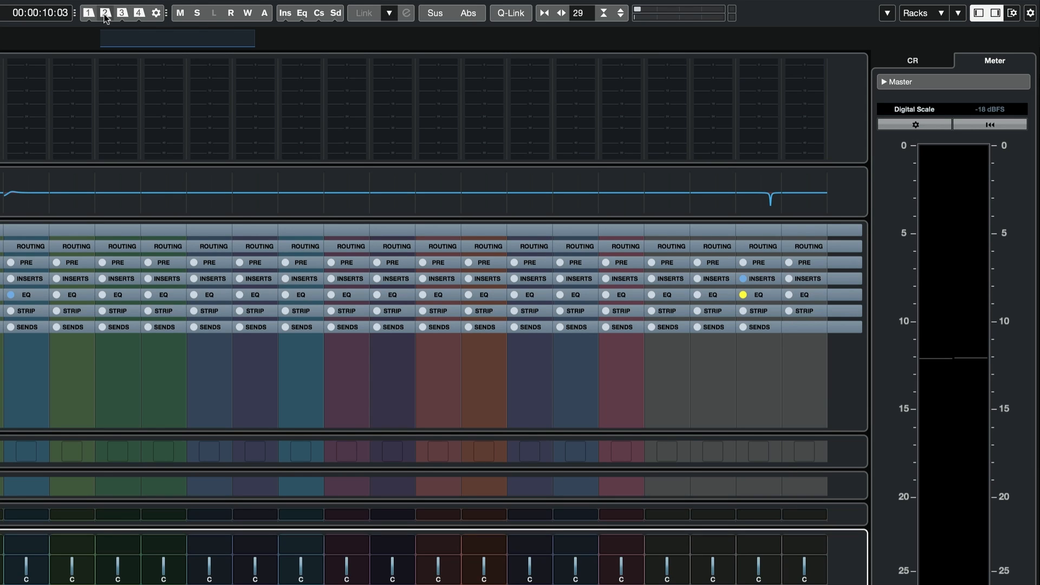
Step: Toggle the left and right zones off and back on with the toolbar's window zone controls
{"action": "left_click", "coordinate": [978, 13]}
{"action": "left_click", "coordinate": [978, 13]}
{"action": "left_click", "coordinate": [995, 13]}
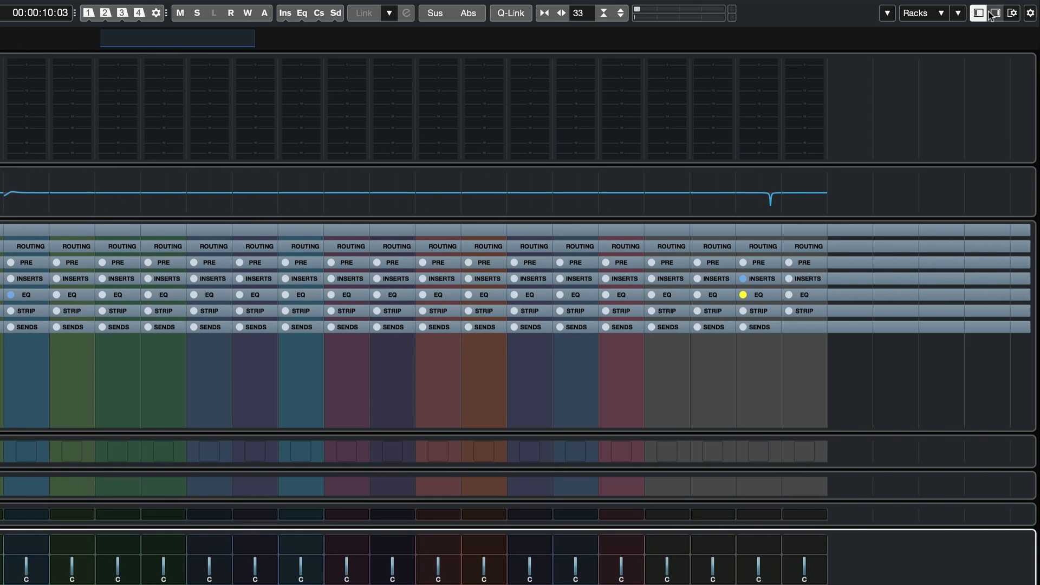
{"action": "left_click", "coordinate": [995, 13]}
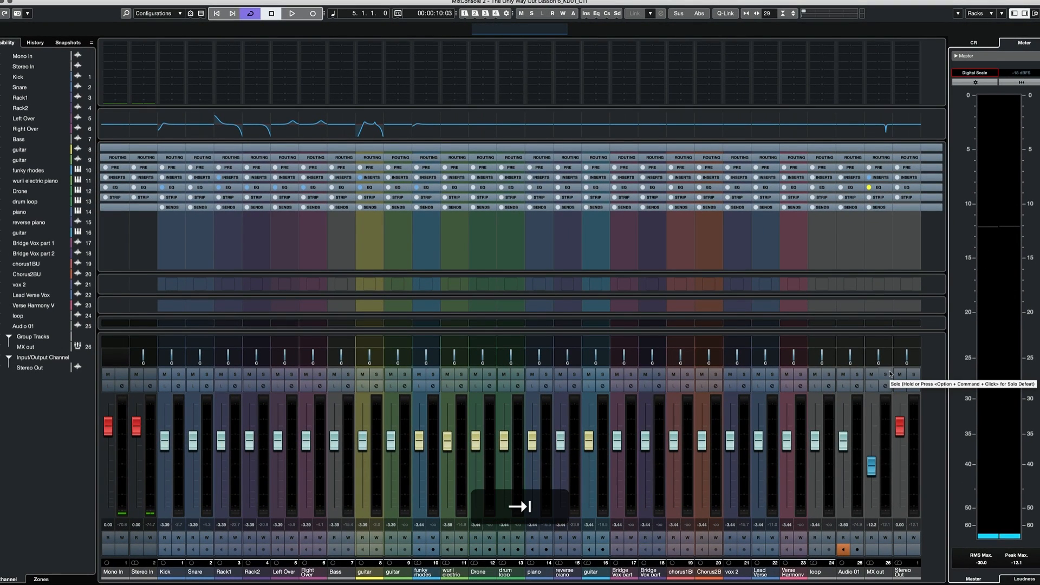
Step: Cycle the keyboard focus through the MixConsole's zones and sections
{"action": "key", "text": "Tab"}
{"action": "key", "text": "Tab"}
{"action": "key", "text": "Tab"}
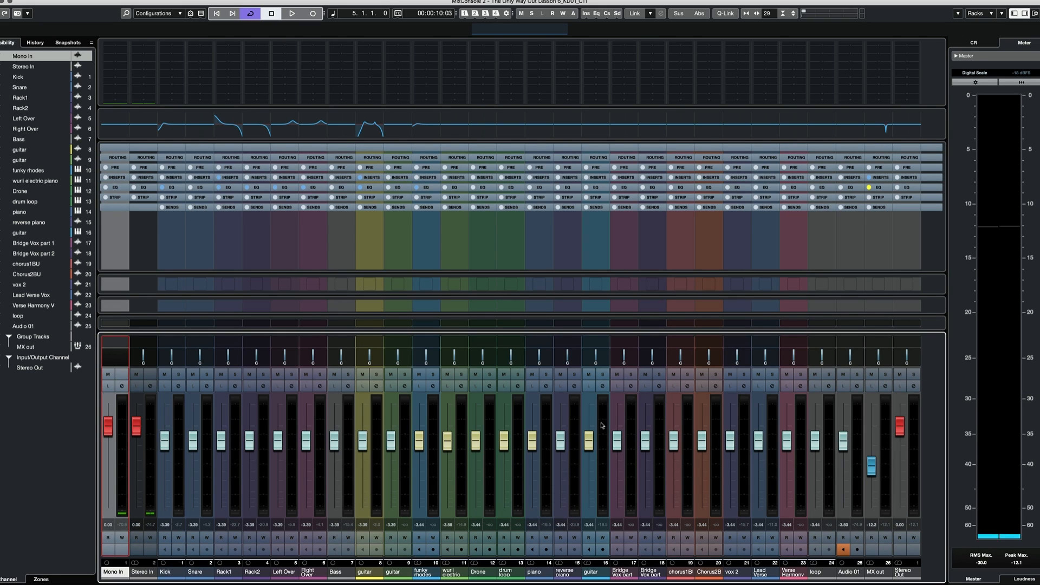
{"action": "key", "text": "Tab"}
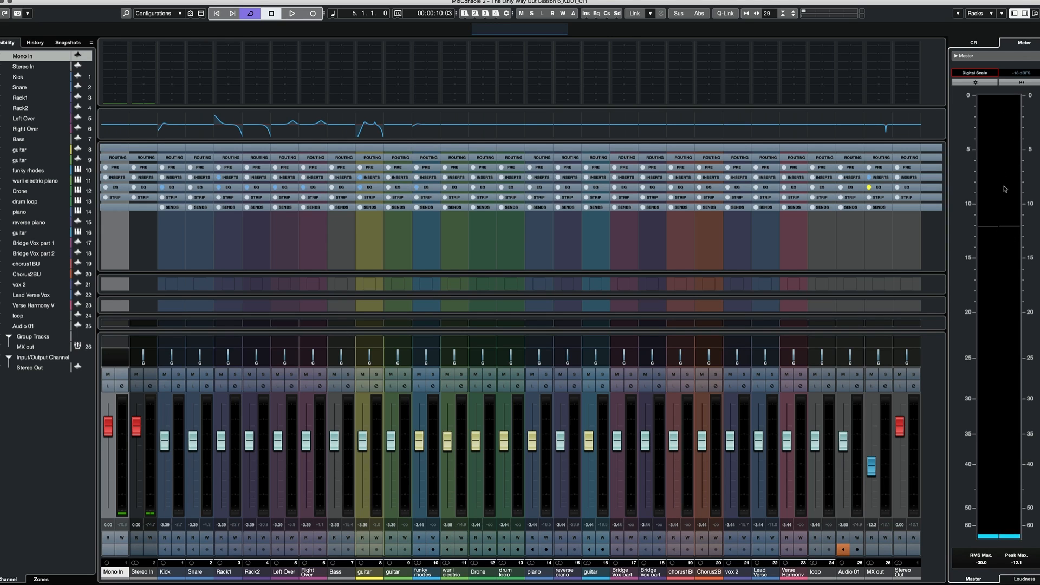
{"action": "key", "text": "Tab"}
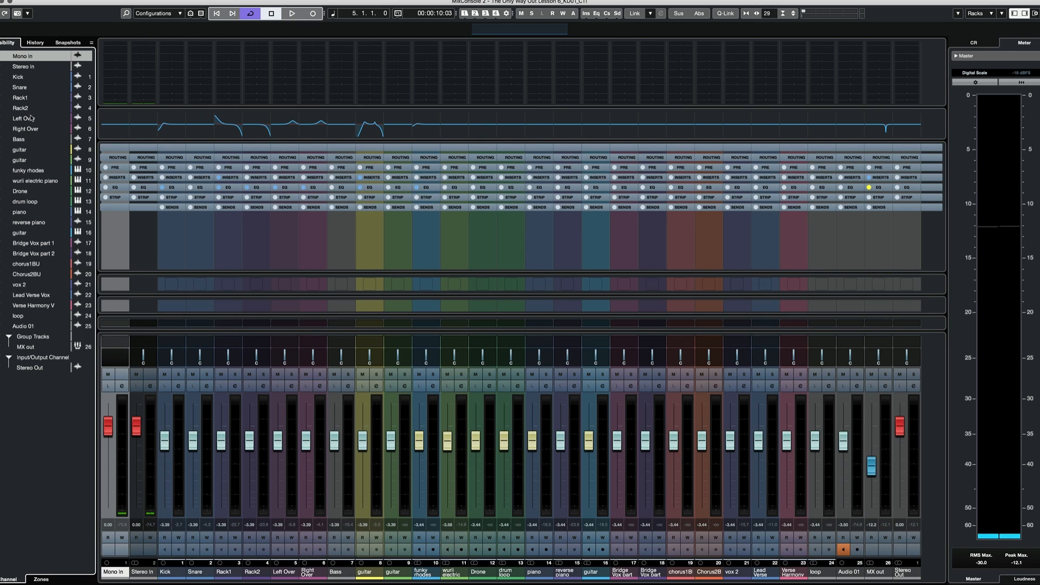
{"action": "key", "text": "Tab"}
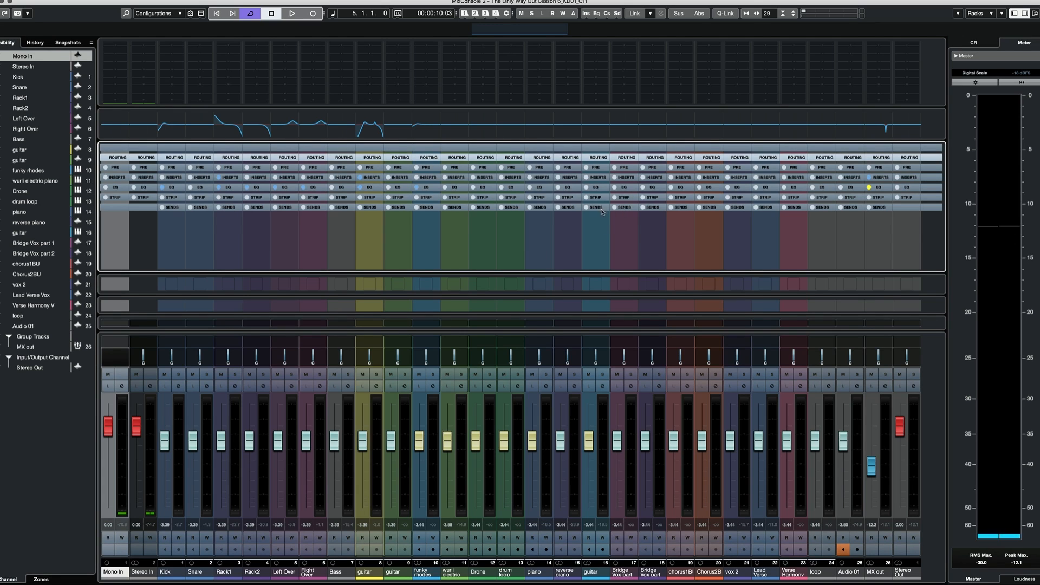
Step: Check the selectable rack types and view the MixConsole history and snapshots, returning to the channel visibility list
{"action": "left_click", "coordinate": [990, 13]}
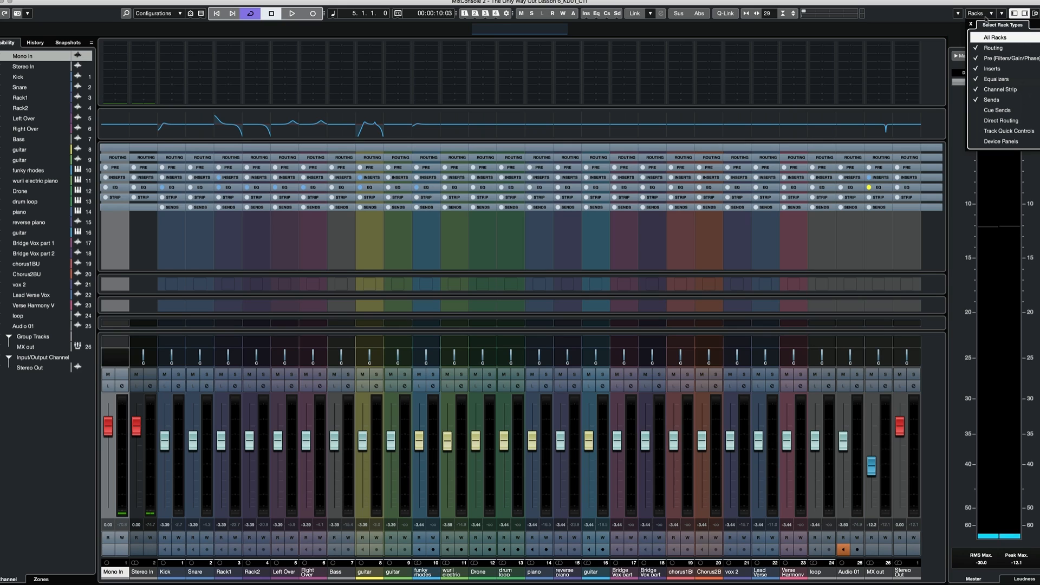
{"action": "left_click", "coordinate": [988, 13]}
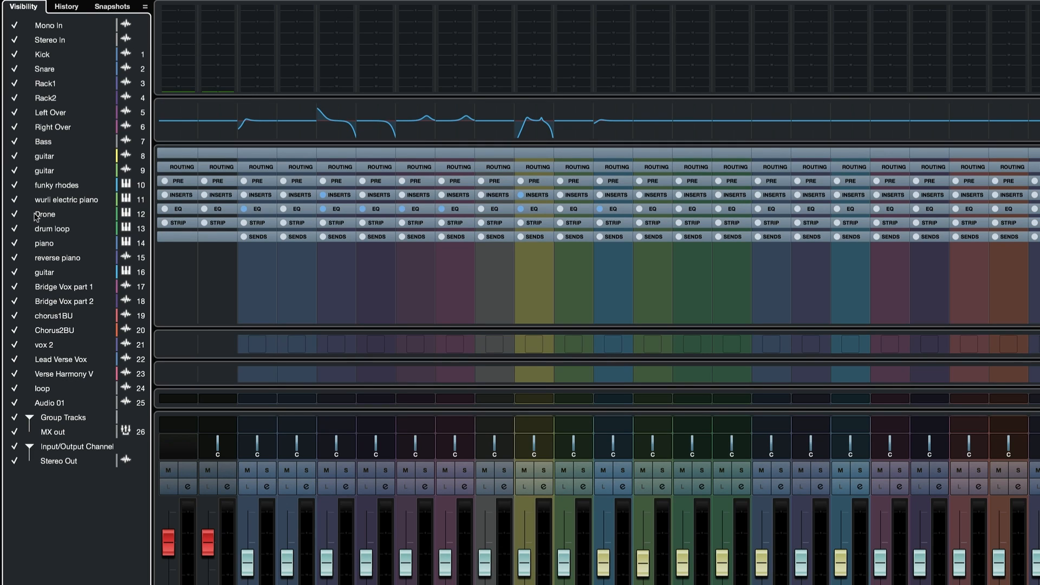
{"action": "left_click", "coordinate": [65, 8]}
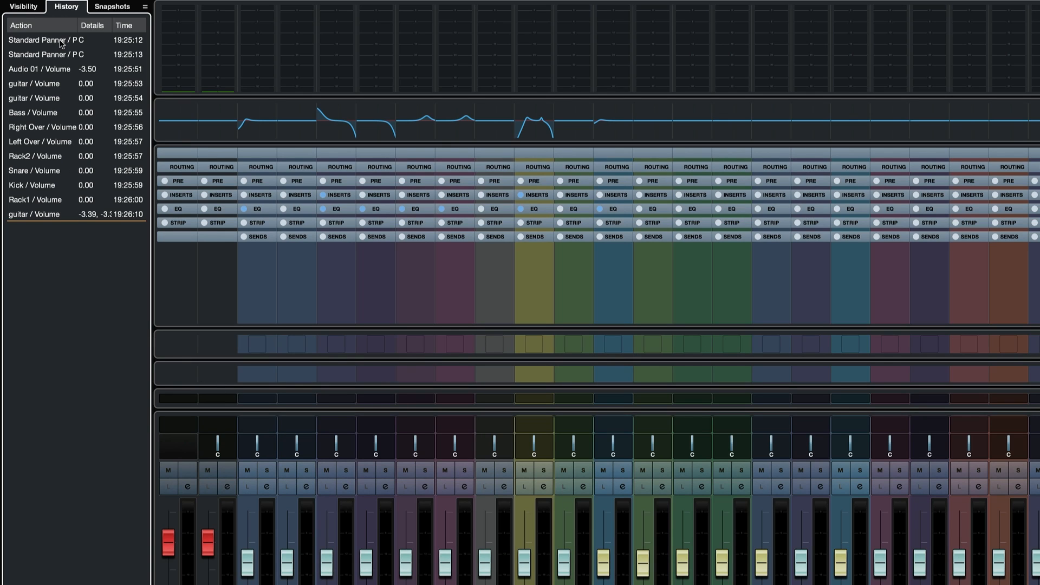
{"action": "left_click", "coordinate": [112, 7]}
{"action": "left_click", "coordinate": [12, 9]}
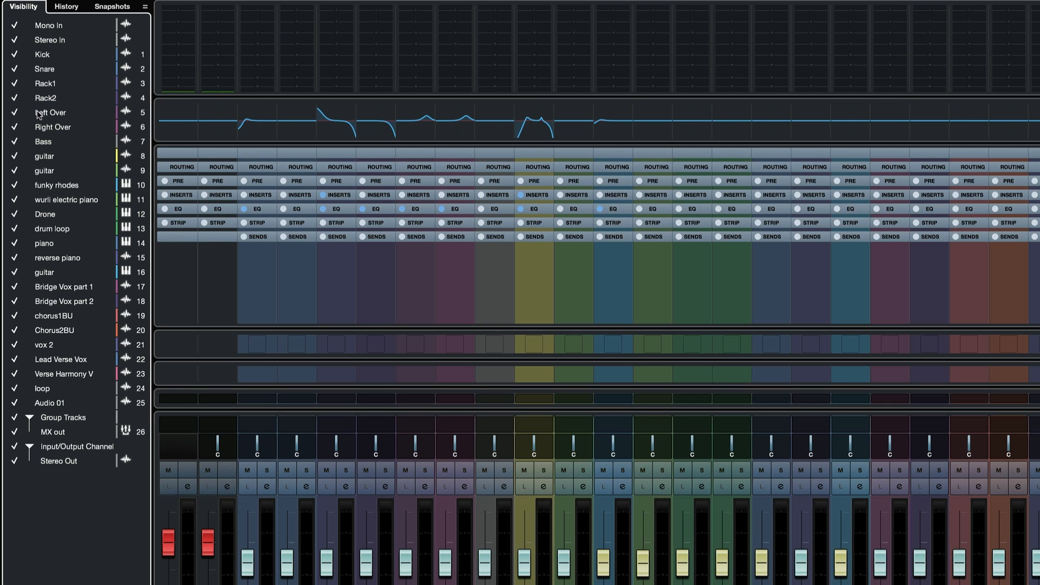
Step: Hide the Mono In, Stereo In and Kick channels and show them again
{"action": "left_click", "coordinate": [14, 25]}
{"action": "left_click", "coordinate": [14, 40]}
{"action": "left_click", "coordinate": [14, 55]}
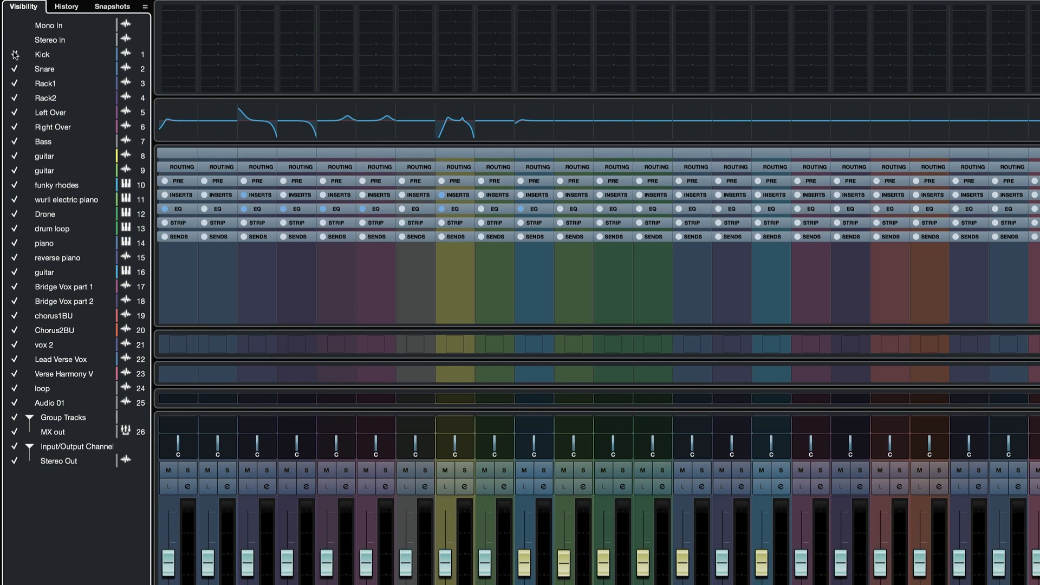
{"action": "left_click", "coordinate": [14, 40]}
{"action": "left_click", "coordinate": [15, 26]}
{"action": "left_click", "coordinate": [15, 54]}
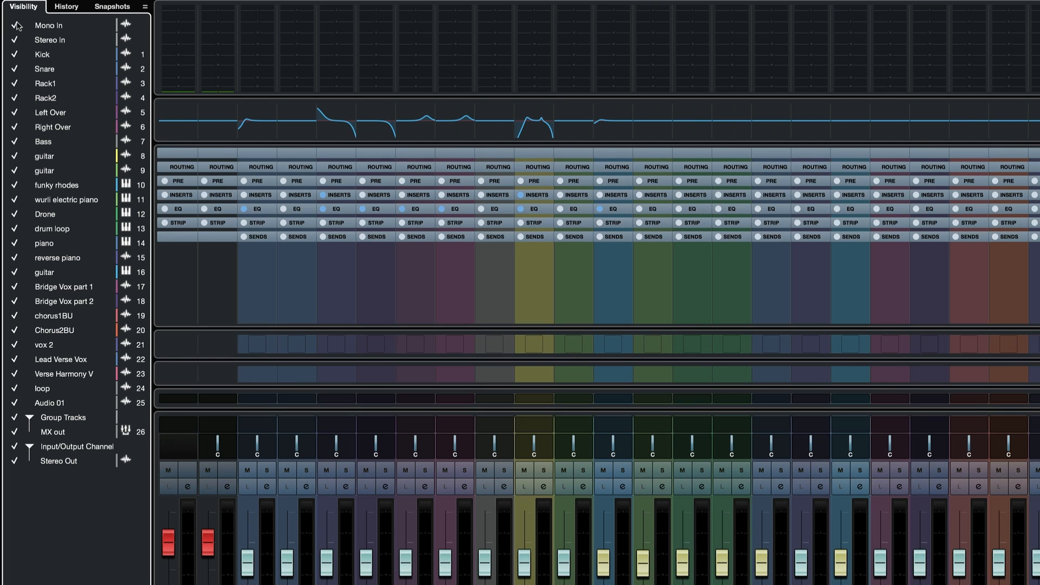
Step: Hide the channels from Mono In through wurli electric piano, select the Rack2 track in the project window and return to the mixer
{"action": "left_click_drag", "start_coordinate": [16, 25], "coordinate": [16, 201]}
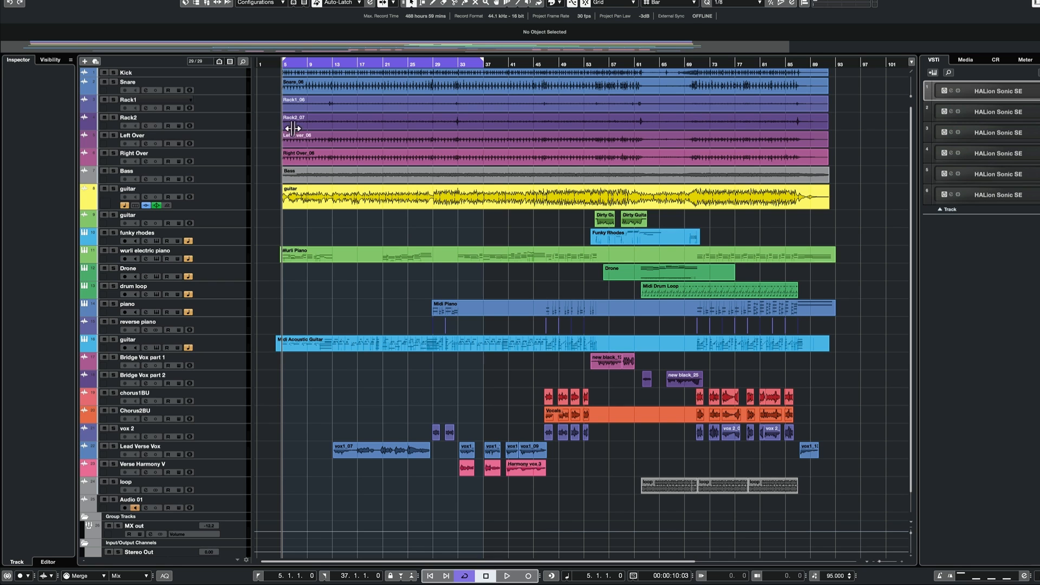
{"action": "left_click", "coordinate": [225, 84]}
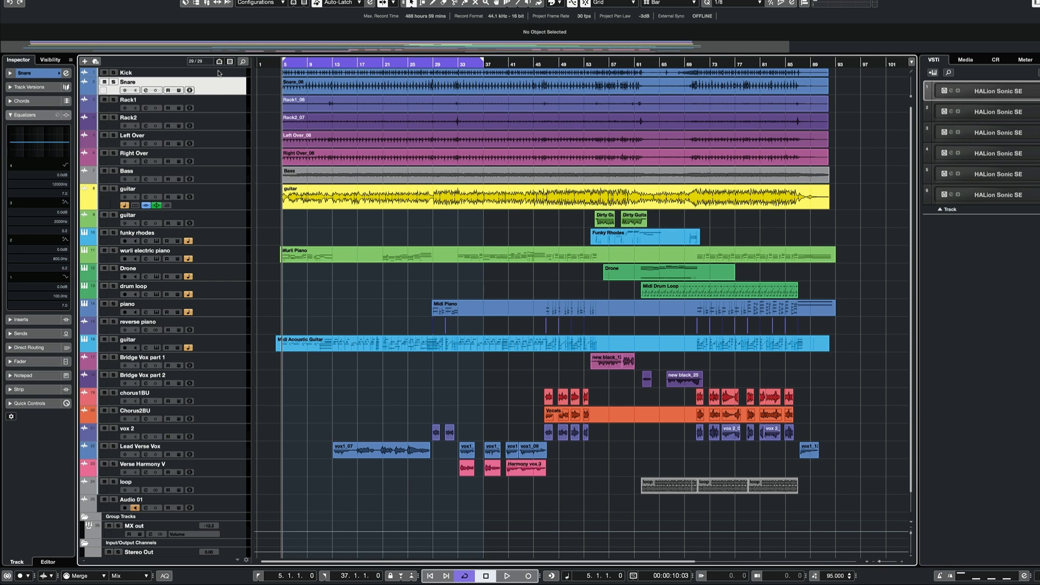
{"action": "left_click", "coordinate": [218, 73]}
{"action": "key", "text": "Down"}
{"action": "key", "text": "Down"}
{"action": "key", "text": "Down"}
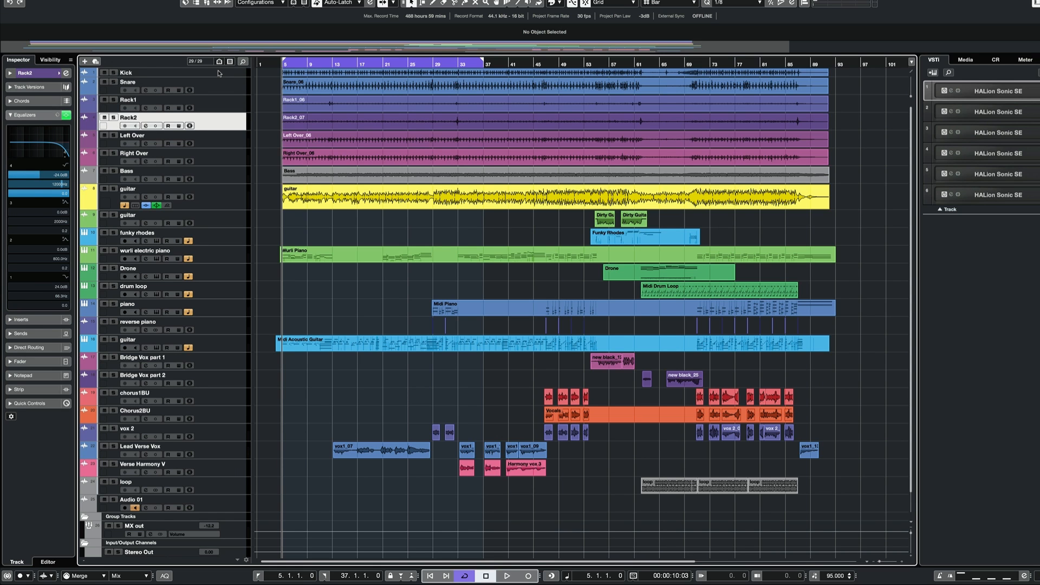
{"action": "key", "text": "F3"}
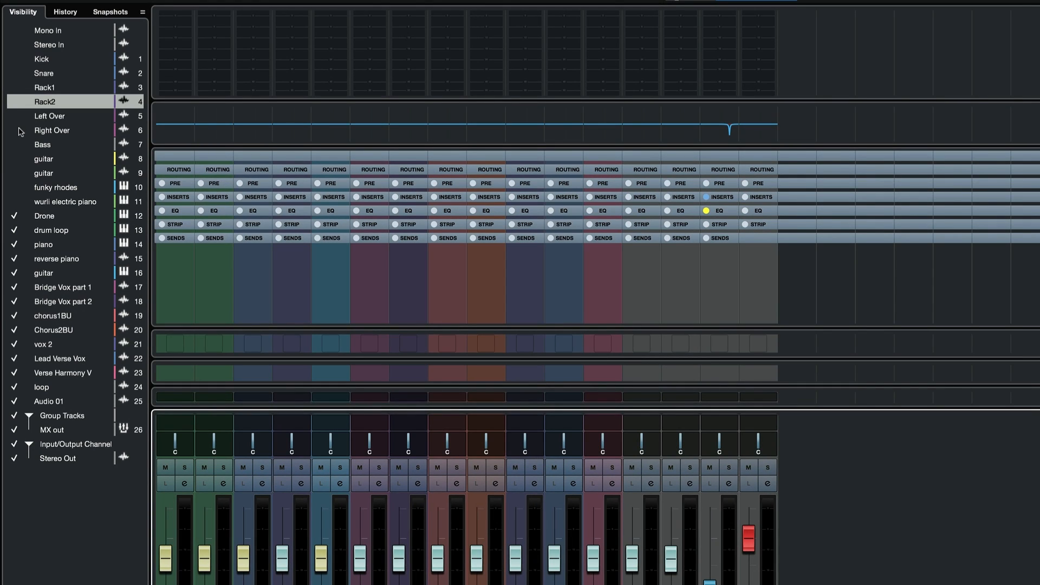
Step: Make the channels from Mono In through wurli electric piano visible again
{"action": "left_click", "coordinate": [15, 31]}
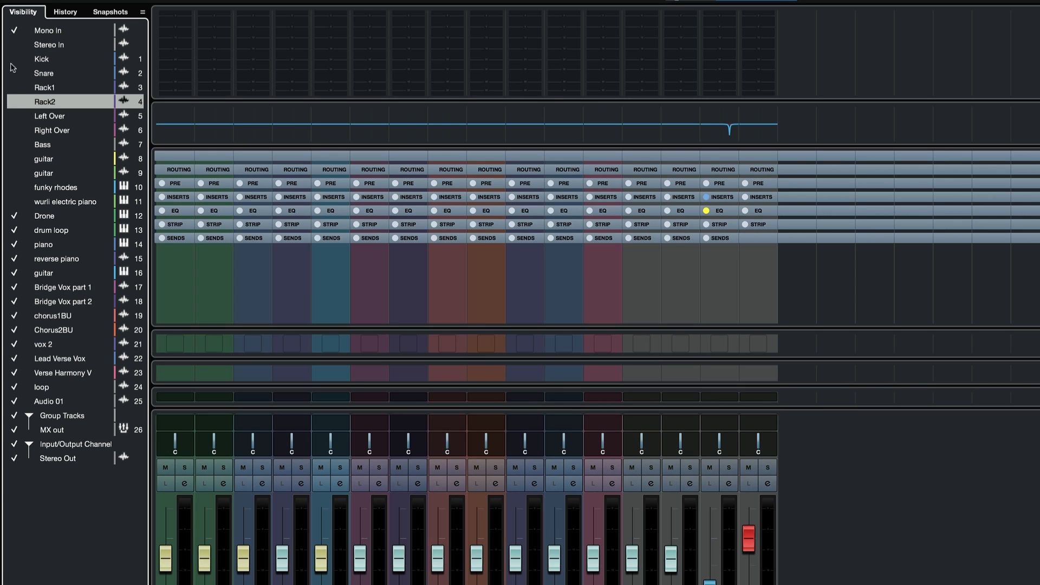
{"action": "left_click_drag", "start_coordinate": [13, 67], "coordinate": [22, 202]}
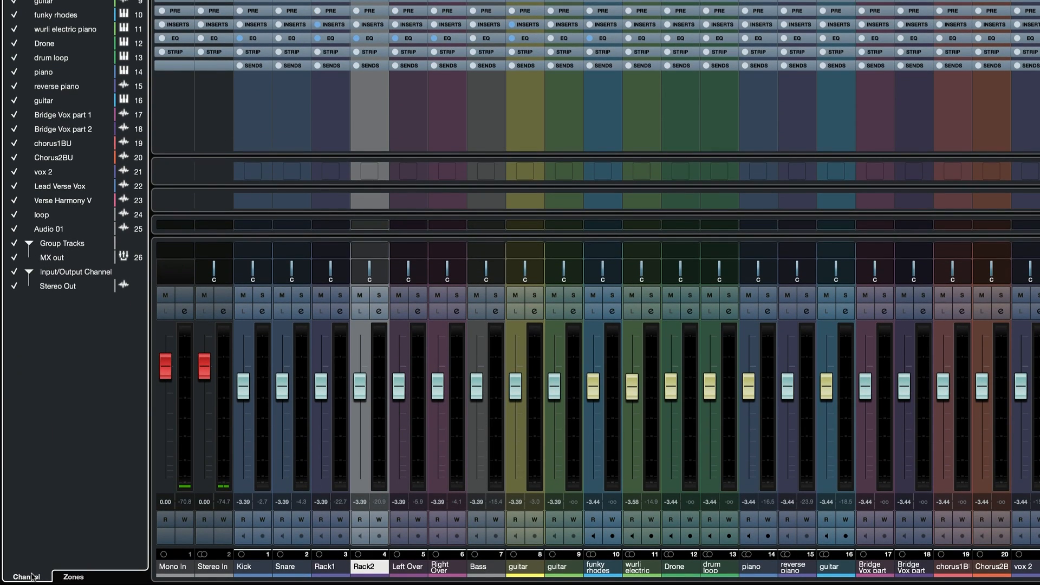
Step: View the channels' zone assignments, return to the channel visibility list and hide guitar channels 8 and 9
{"action": "left_click", "coordinate": [74, 577]}
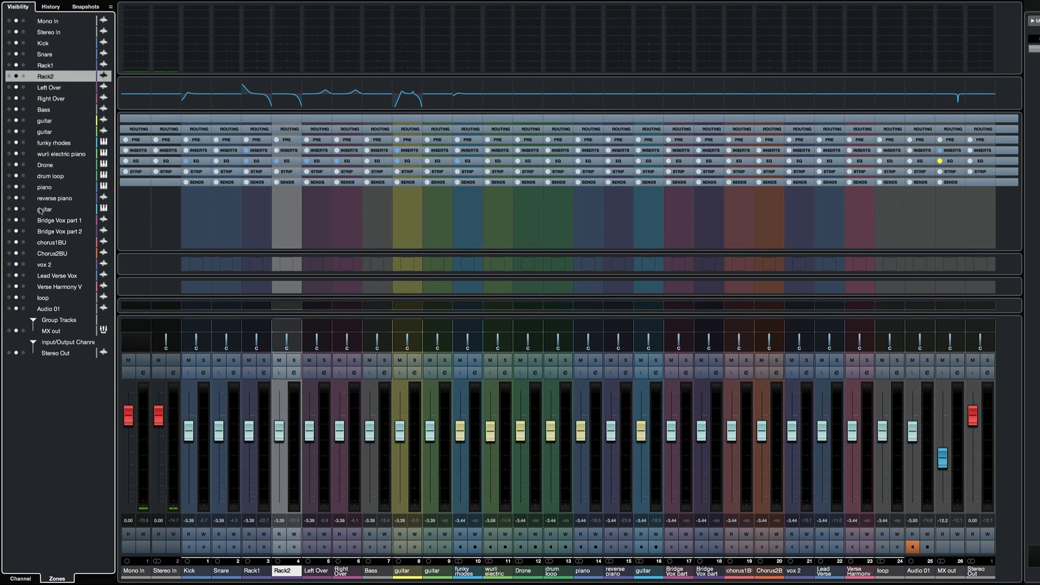
{"action": "left_click", "coordinate": [24, 579]}
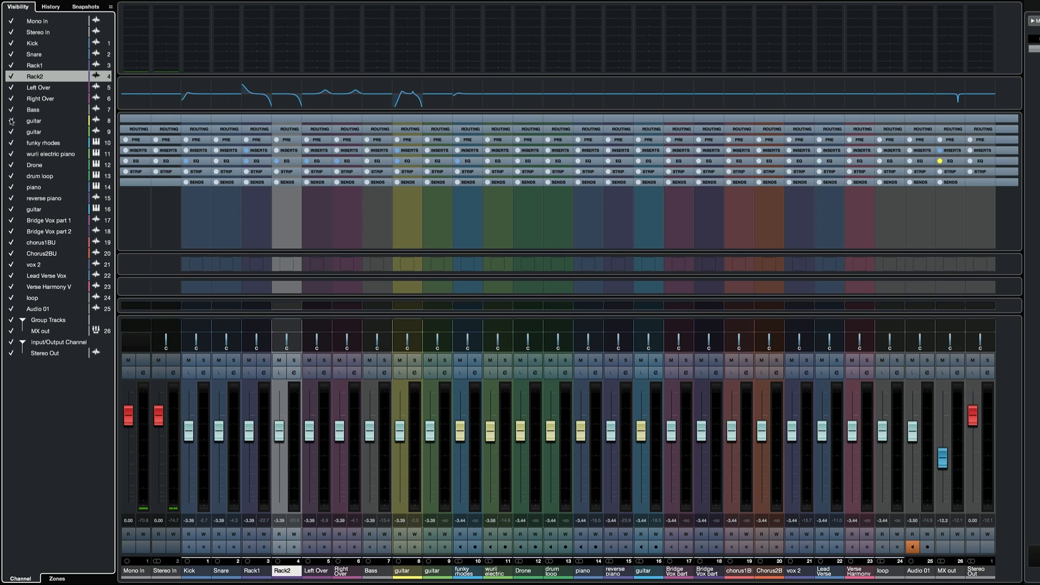
{"action": "left_click_drag", "start_coordinate": [11, 122], "coordinate": [11, 133]}
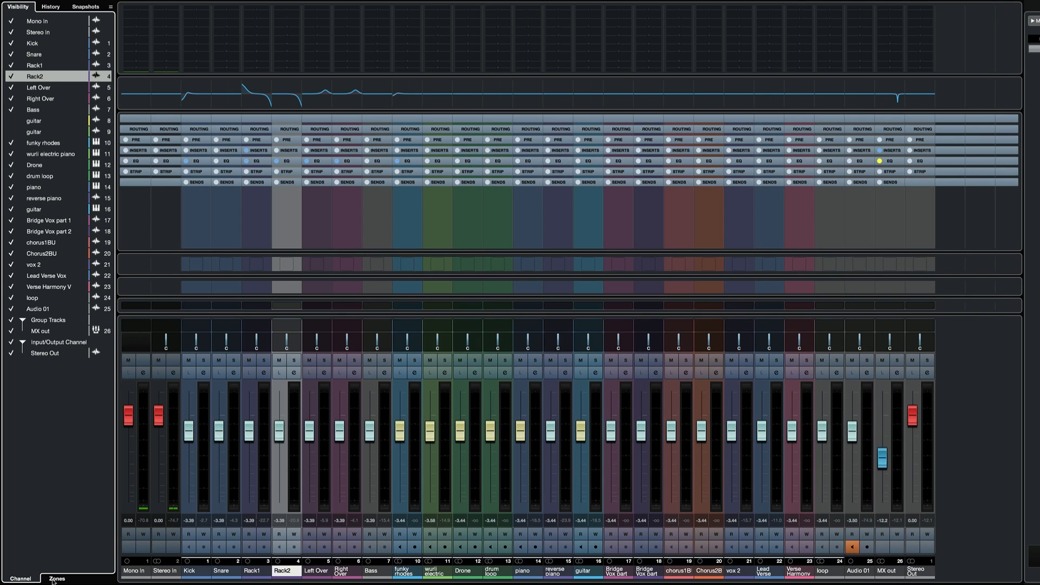
Step: View the channels' zone assignments, return to the channel visibility list and make guitar channels 8 and 9 visible again
{"action": "left_click", "coordinate": [53, 579]}
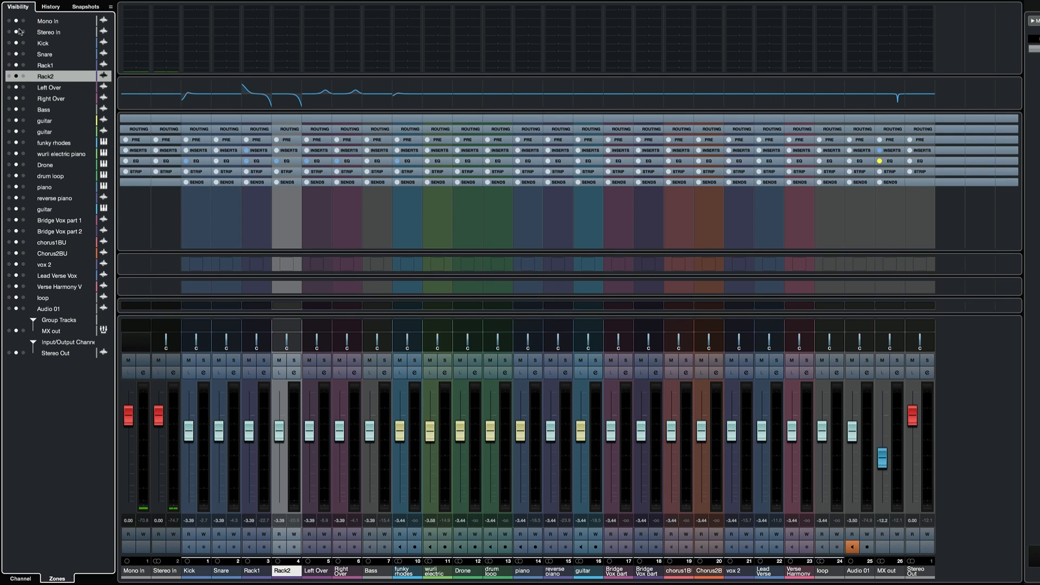
{"action": "left_click", "coordinate": [33, 579]}
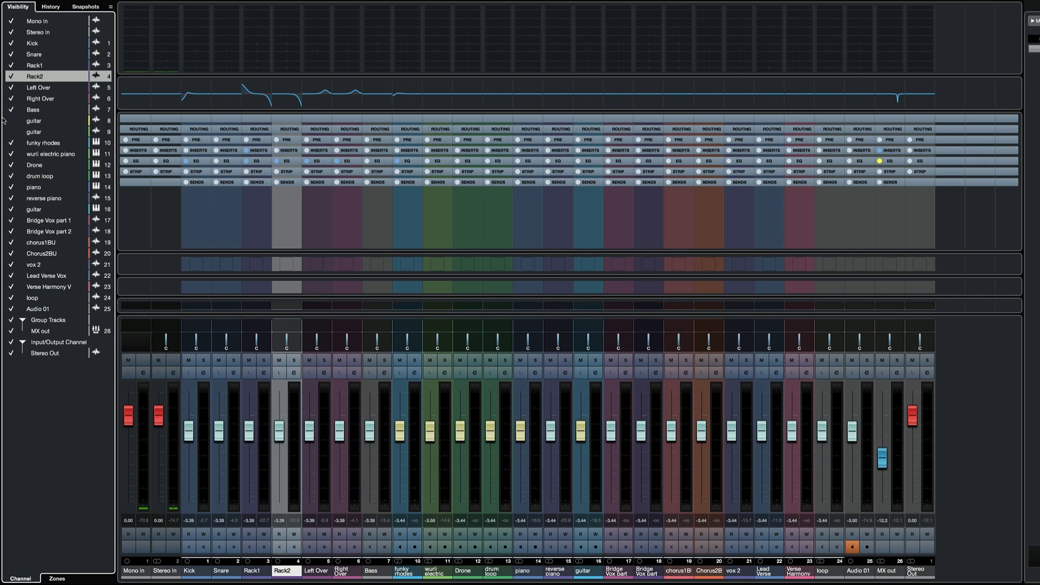
{"action": "left_click", "coordinate": [10, 132]}
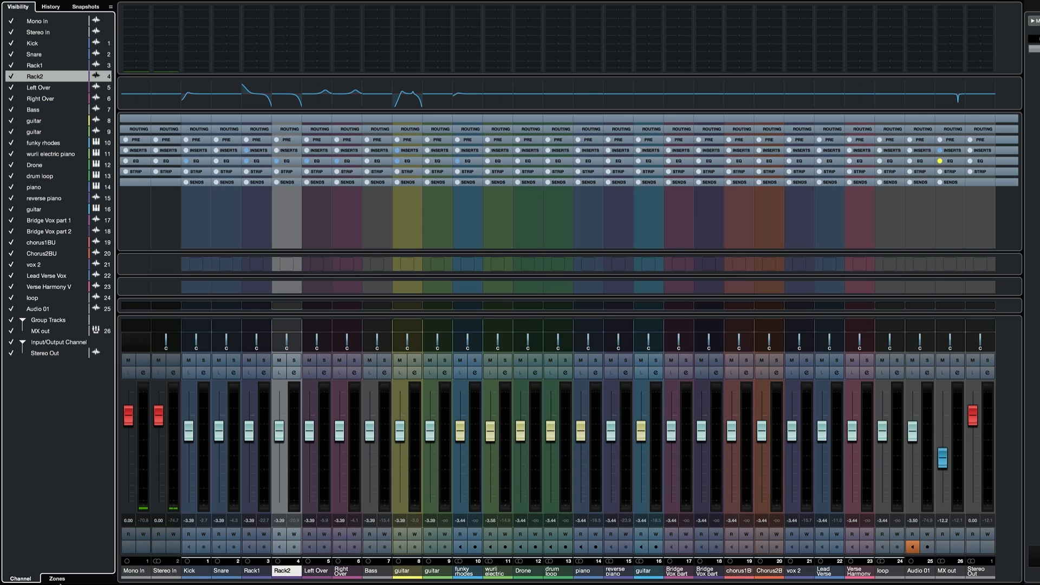
Step: Assign the Kick, Snare, Rack1, Rack2, Left Over and Right Over channels to the left zone of the mixer
{"action": "left_click", "coordinate": [57, 578]}
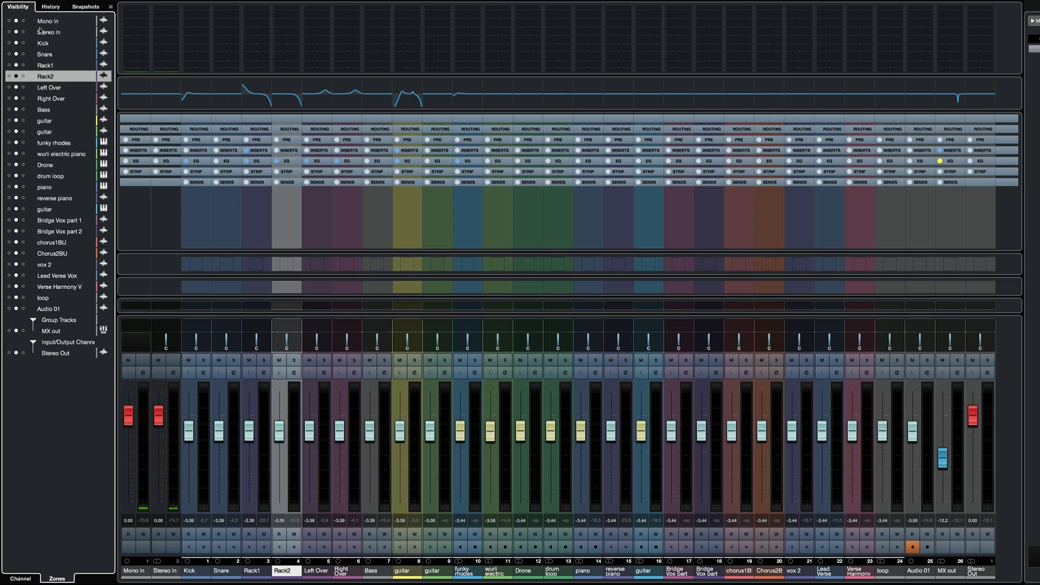
{"action": "left_click", "coordinate": [198, 572]}
{"action": "left_click", "coordinate": [219, 570]}
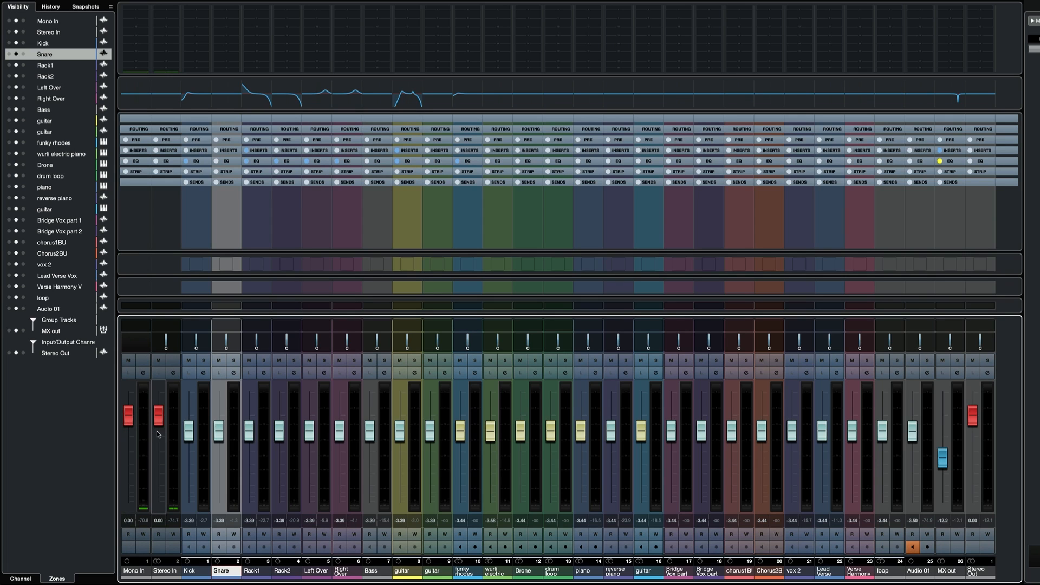
{"action": "left_click", "coordinate": [9, 43]}
{"action": "left_click", "coordinate": [8, 54]}
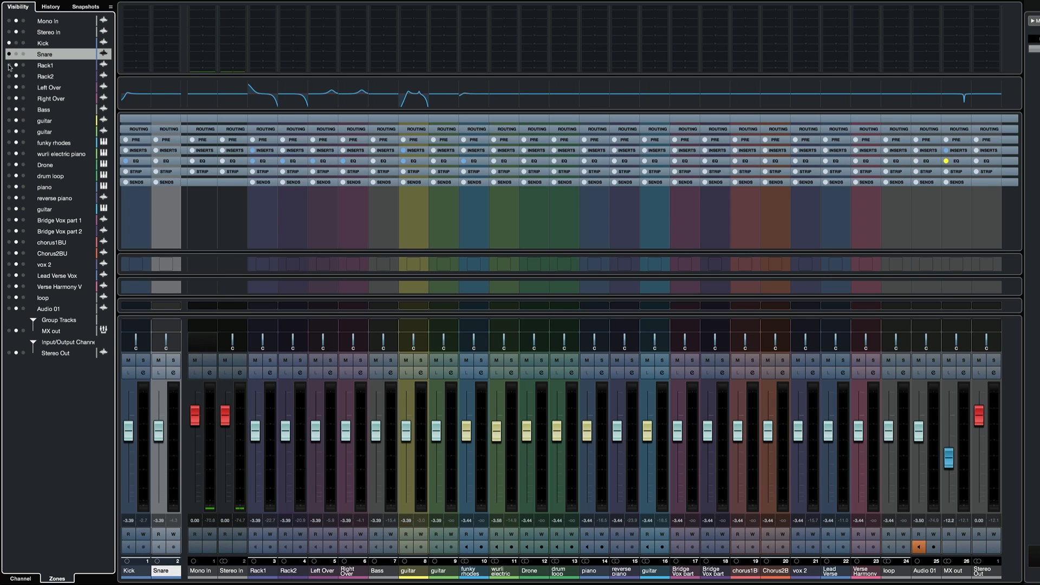
{"action": "left_click", "coordinate": [9, 65]}
{"action": "left_click", "coordinate": [9, 76]}
{"action": "left_click", "coordinate": [9, 88]}
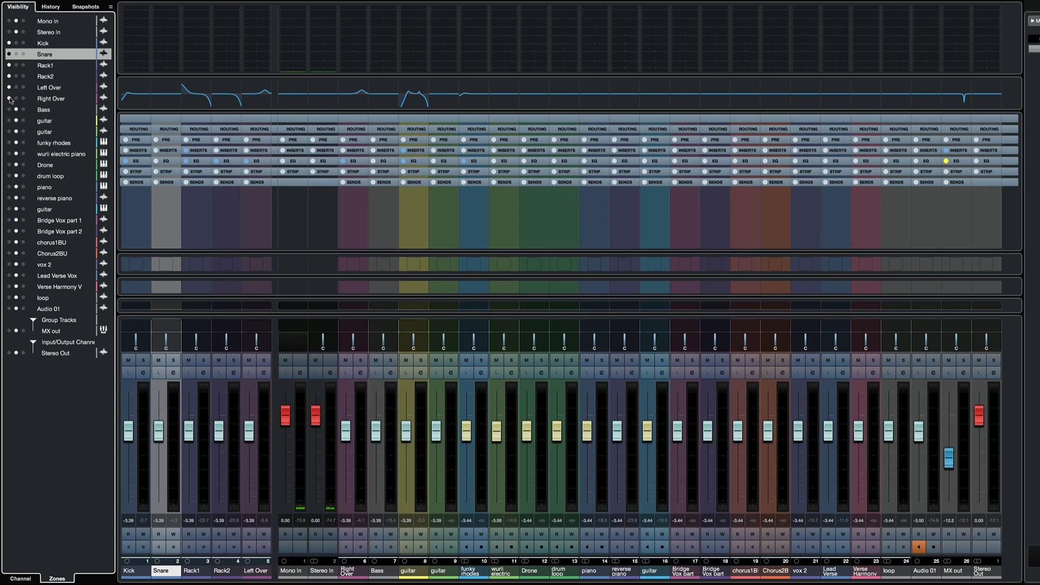
{"action": "left_click", "coordinate": [8, 98]}
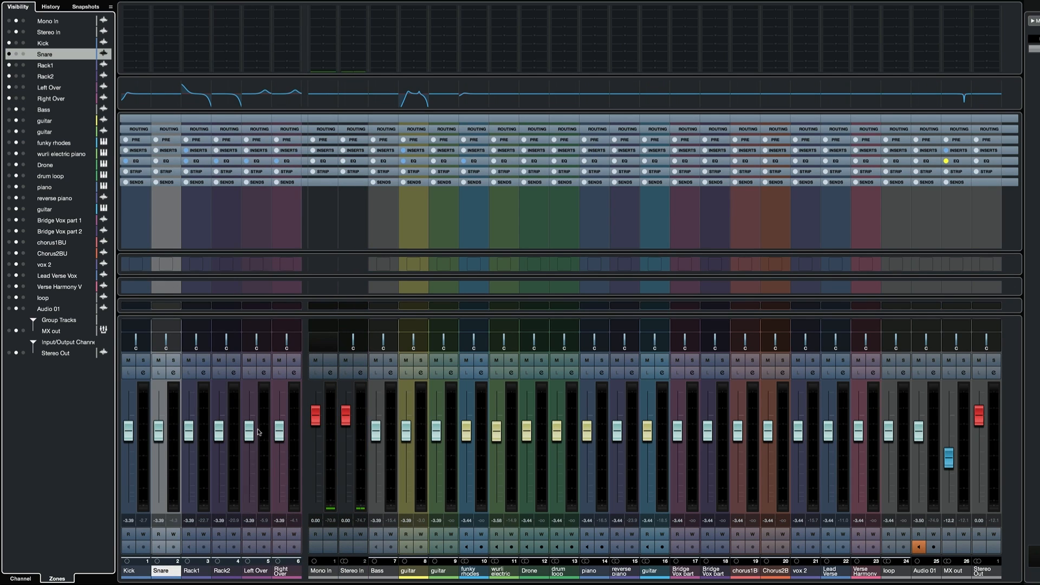
Step: Widen the mixer's channel strips and look through the channels beside the fixed left zone
{"action": "key", "text": "h"}
{"action": "key", "text": "h"}
{"action": "key", "text": "h"}
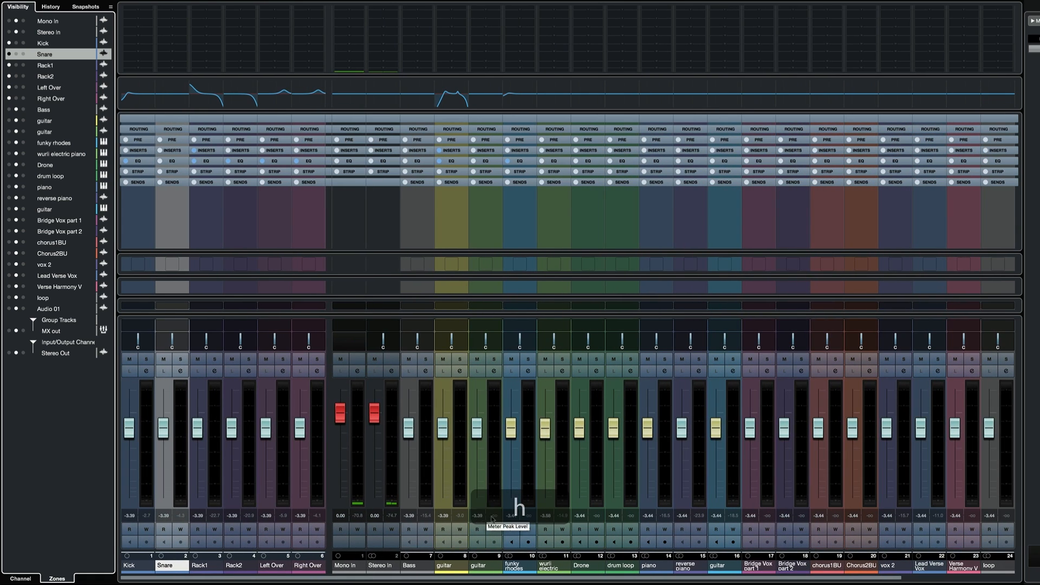
{"action": "left_click", "coordinate": [514, 581]}
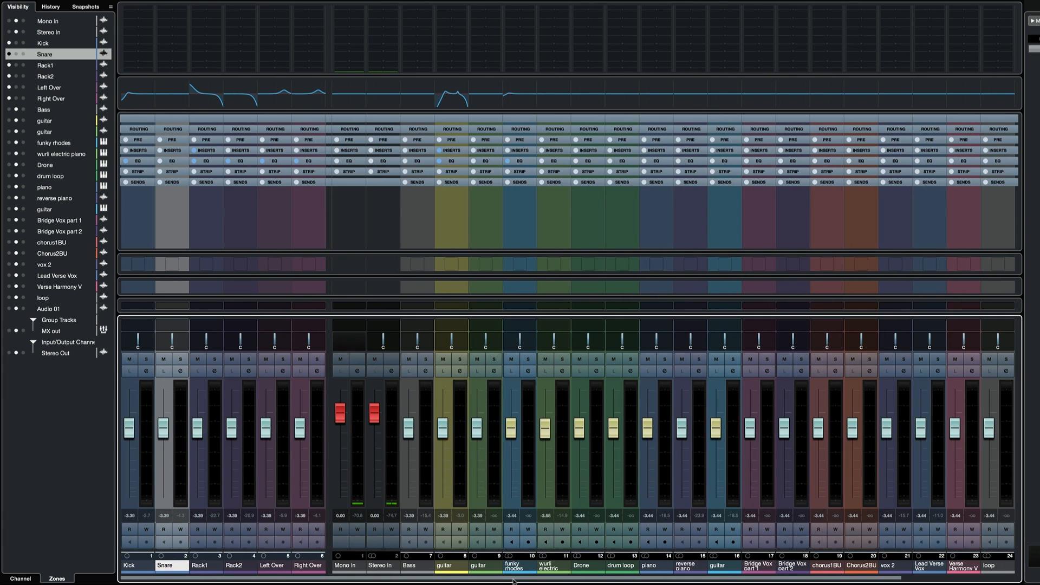
{"action": "left_click_drag", "start_coordinate": [540, 576], "coordinate": [460, 569]}
{"action": "left_click_drag", "start_coordinate": [535, 569], "coordinate": [643, 568]}
{"action": "left_click", "coordinate": [667, 572]}
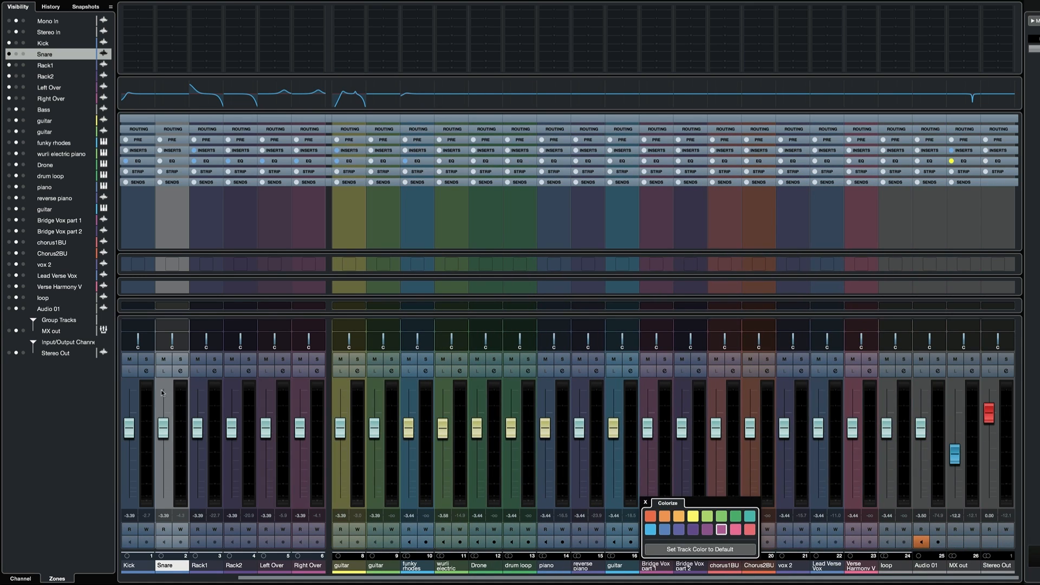
{"action": "left_click", "coordinate": [459, 580]}
{"action": "left_click_drag", "start_coordinate": [426, 582], "coordinate": [326, 580]}
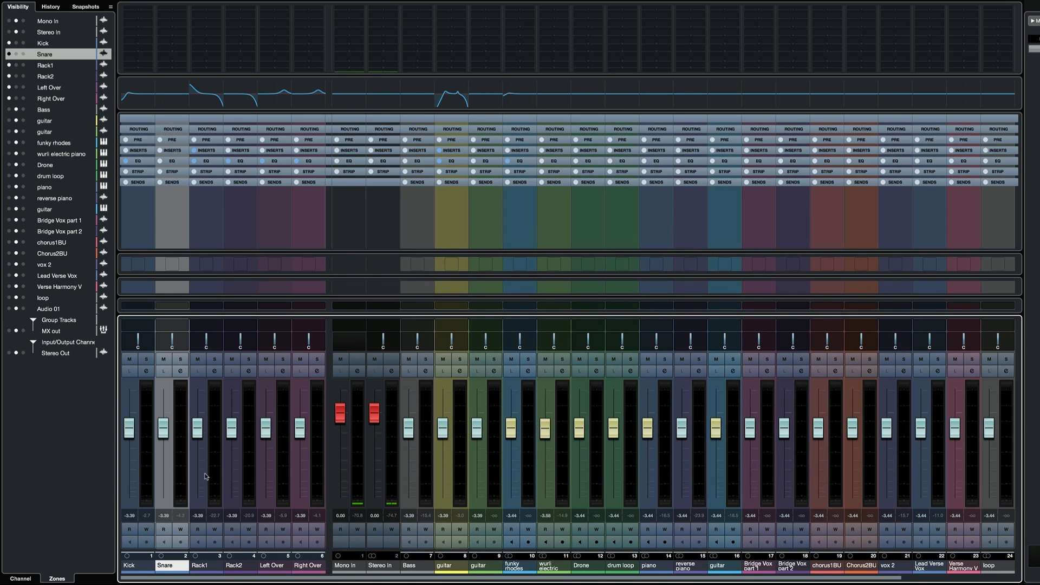
Step: Assign the Stereo Out channel to the right zone and look through the channels between the two fixed zones
{"action": "left_click", "coordinate": [23, 353]}
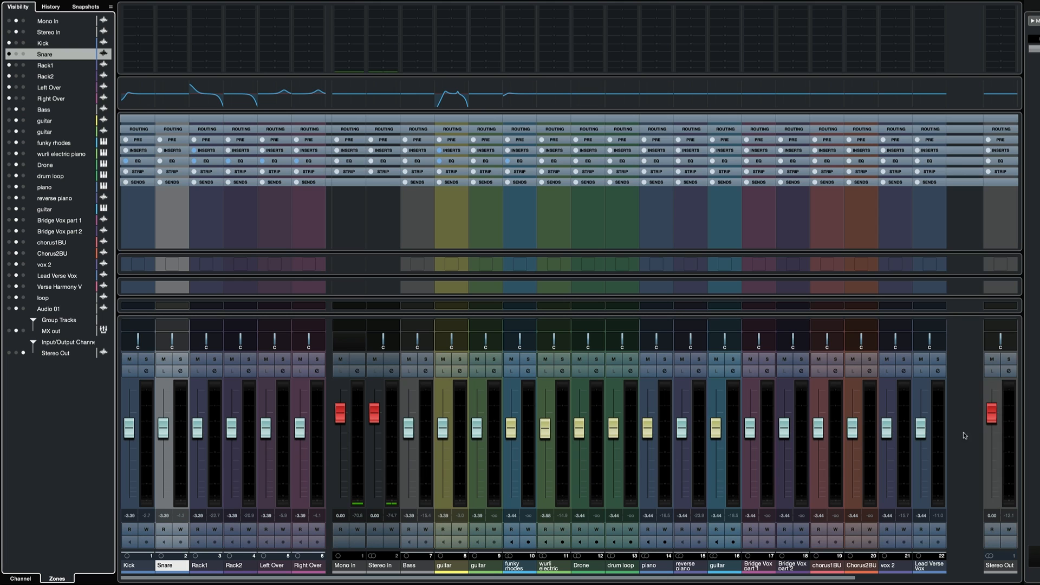
{"action": "left_click", "coordinate": [893, 578]}
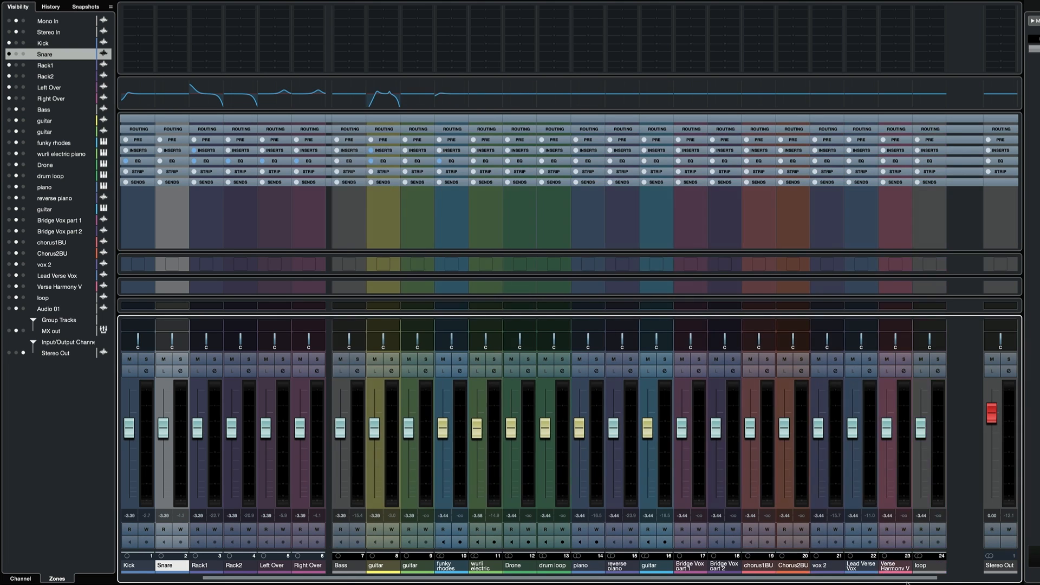
{"action": "left_click_drag", "start_coordinate": [908, 582], "coordinate": [979, 584]}
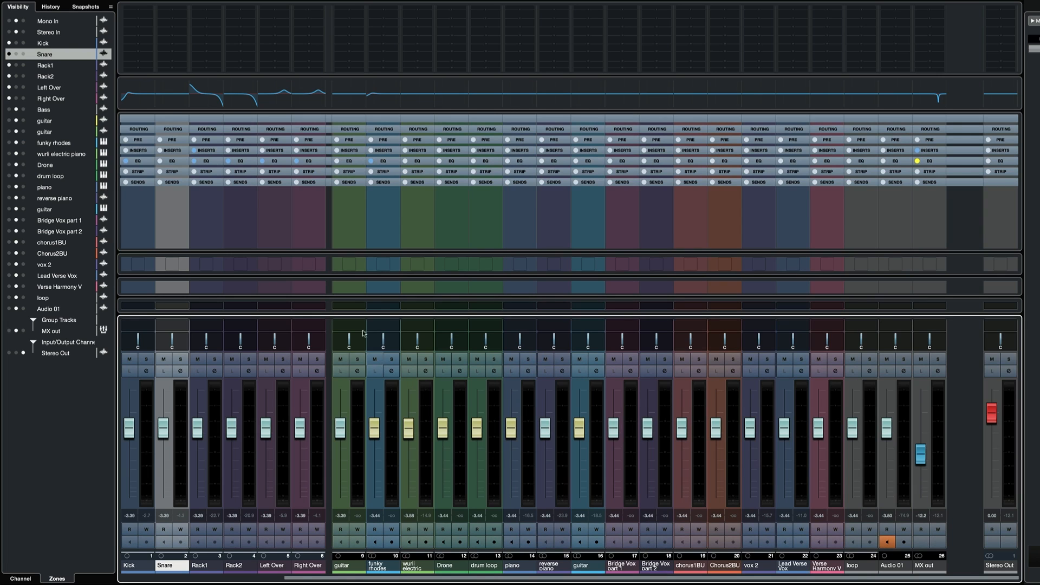
Step: Return the left-zone channels and Stereo Out to the middle zone, and go back to the channel visibility list
{"action": "left_click", "coordinate": [16, 43]}
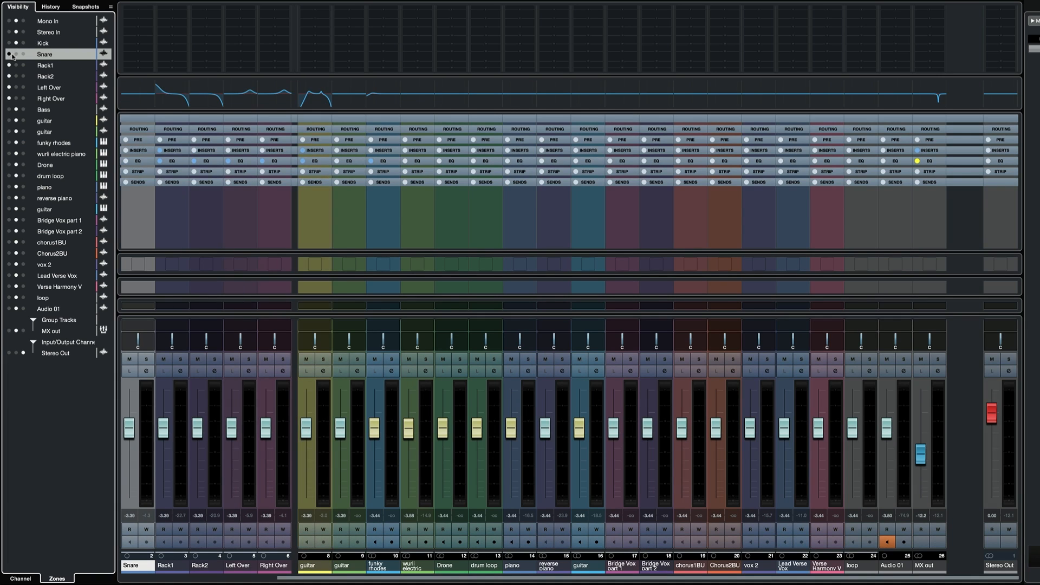
{"action": "left_click", "coordinate": [16, 109]}
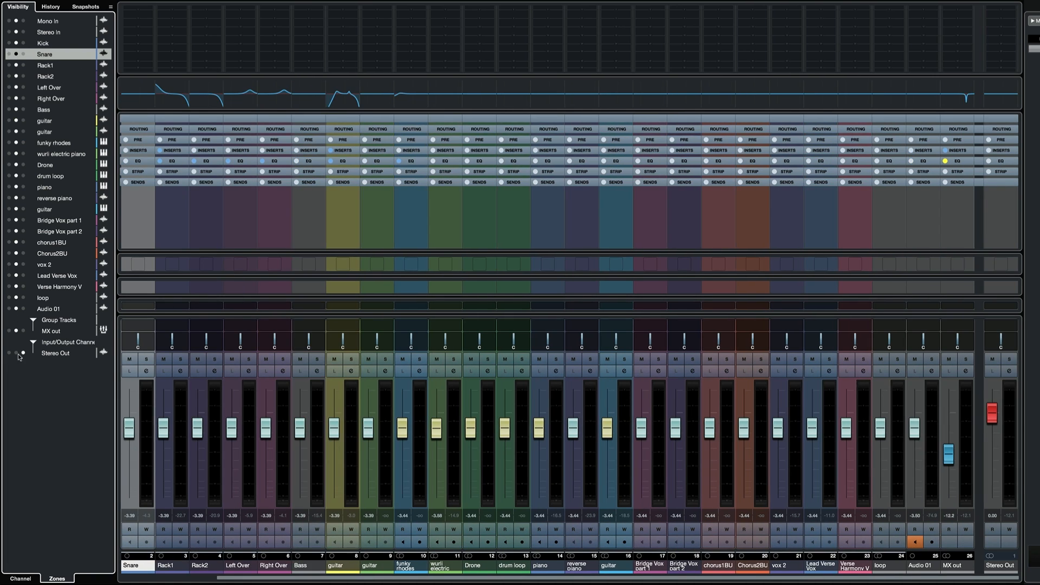
{"action": "left_click", "coordinate": [15, 353]}
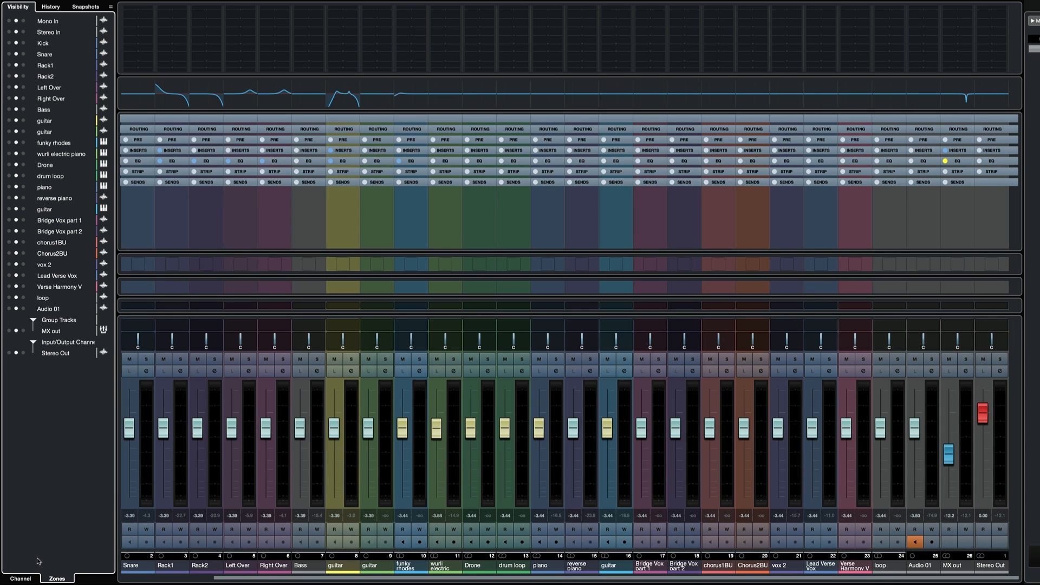
{"action": "left_click", "coordinate": [29, 579]}
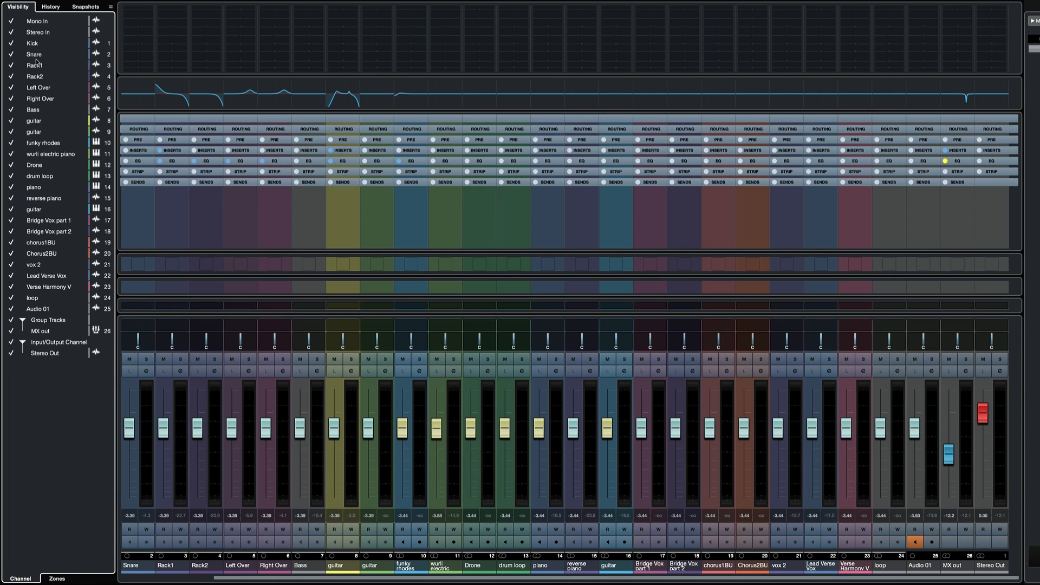
Step: With the mixer history open, set Left Over to -0.72 and Right Over to 1.37, and pan Right Over L40, Bass R57 and guitar 8 L54
{"action": "left_click", "coordinate": [51, 6]}
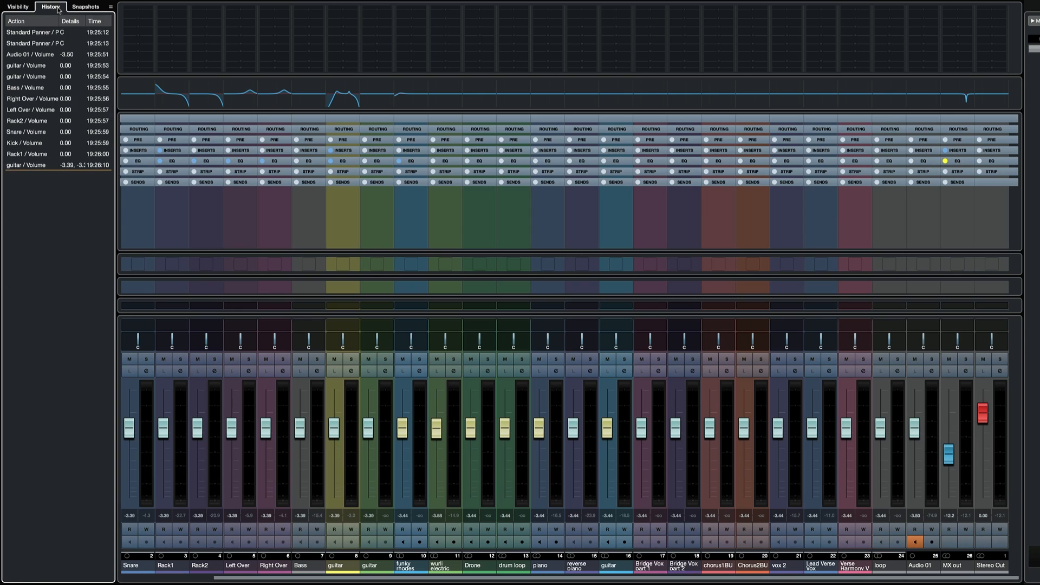
{"action": "left_click", "coordinate": [230, 425]}
{"action": "left_click_drag", "start_coordinate": [230, 425], "coordinate": [266, 409]}
{"action": "left_click_drag", "start_coordinate": [276, 341], "coordinate": [336, 340]}
Step: Add an EQ dip on guitar channel 9 and insert a Compressor there with its threshold at -36.0 dB
{"action": "left_click", "coordinate": [377, 95]}
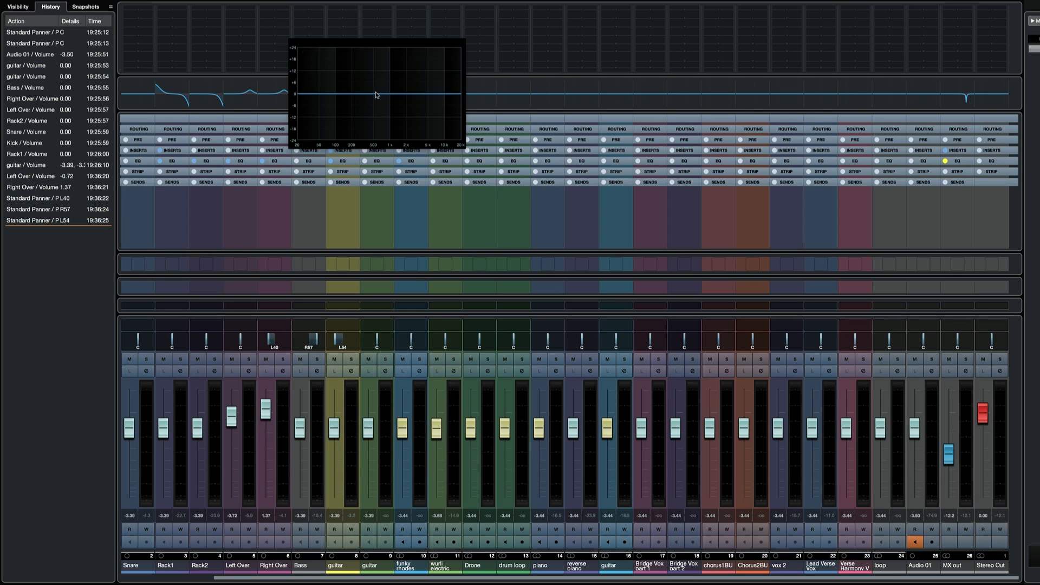
{"action": "left_click_drag", "start_coordinate": [407, 111], "coordinate": [412, 115]}
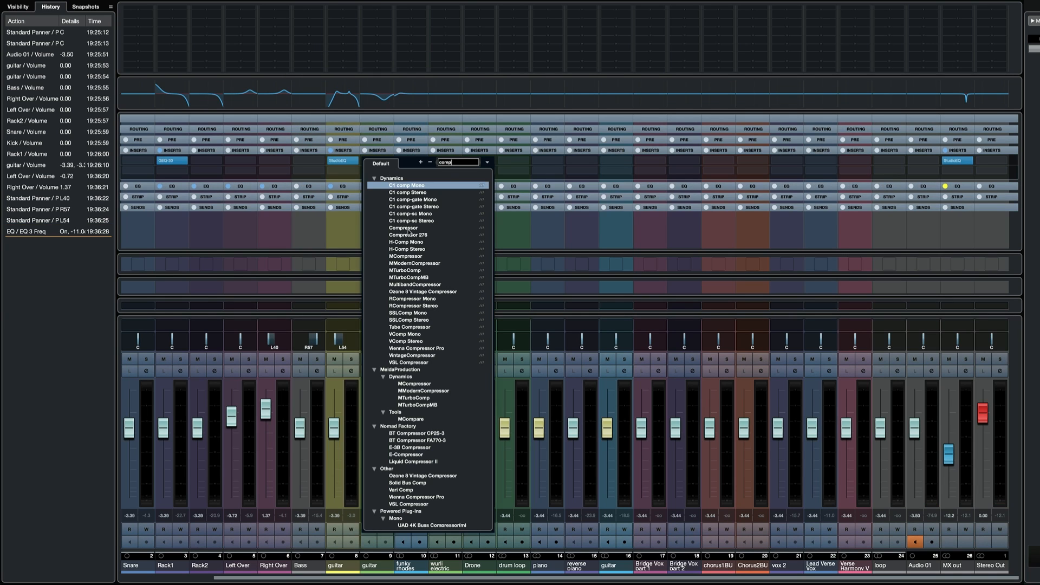
{"action": "left_click", "coordinate": [407, 228]}
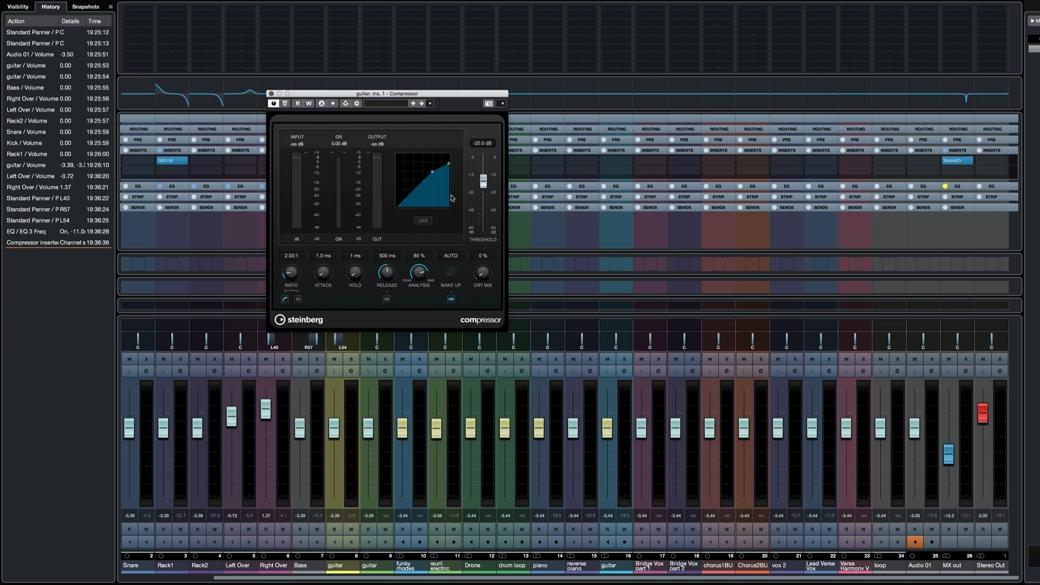
{"action": "left_click_drag", "start_coordinate": [478, 186], "coordinate": [478, 205]}
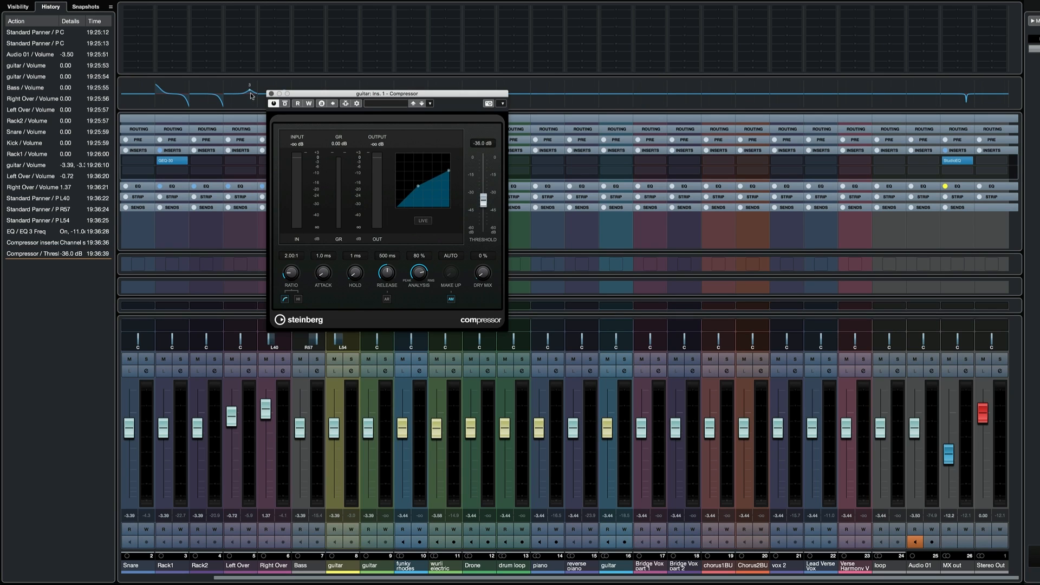
{"action": "left_click", "coordinate": [272, 94]}
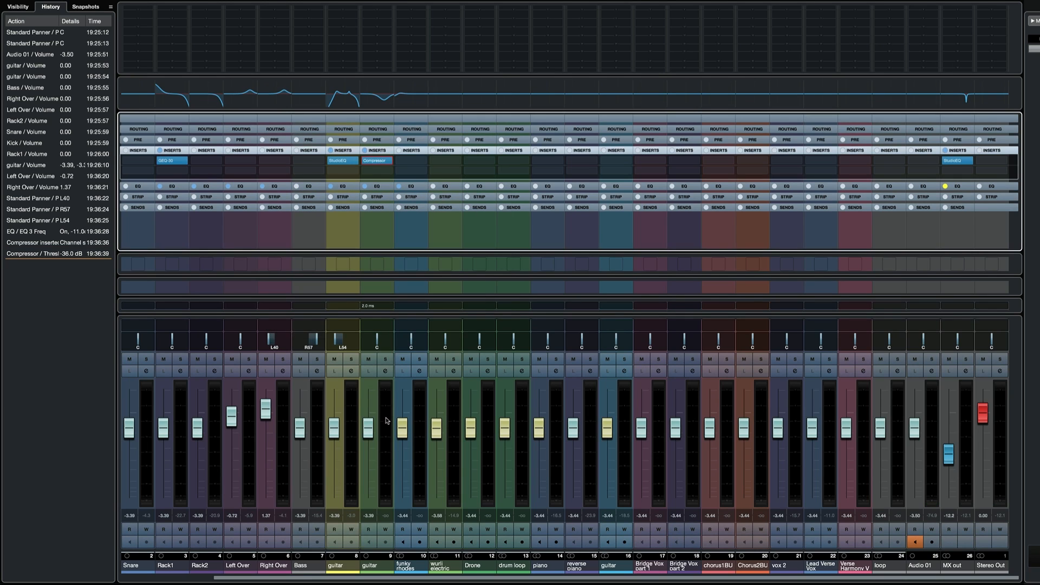
Step: Lower the funky rhodes volume to -7.46 and pan the channel to L23
{"action": "left_click_drag", "start_coordinate": [402, 429], "coordinate": [406, 442]}
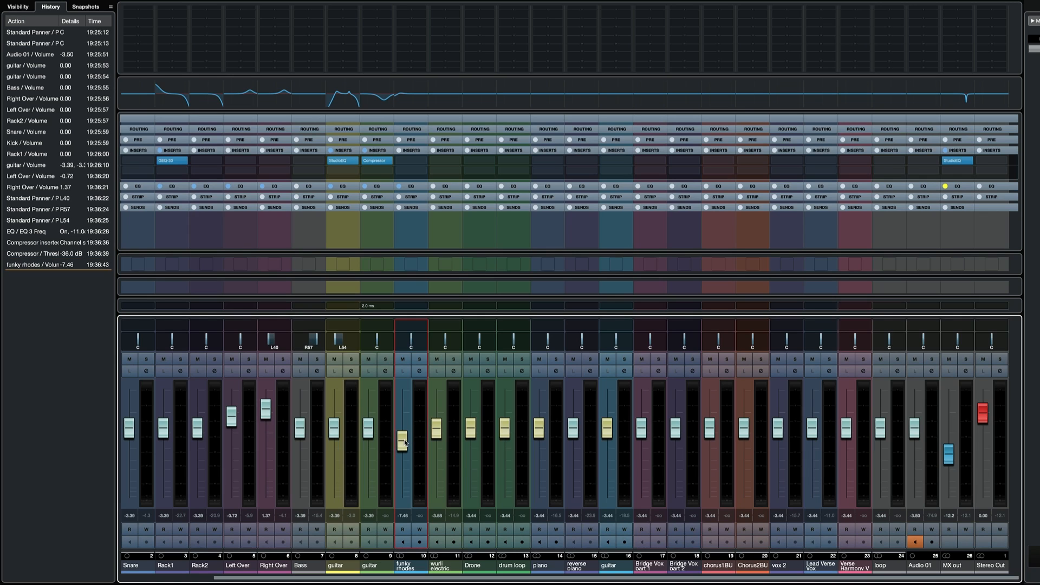
{"action": "left_click_drag", "start_coordinate": [416, 343], "coordinate": [410, 345]}
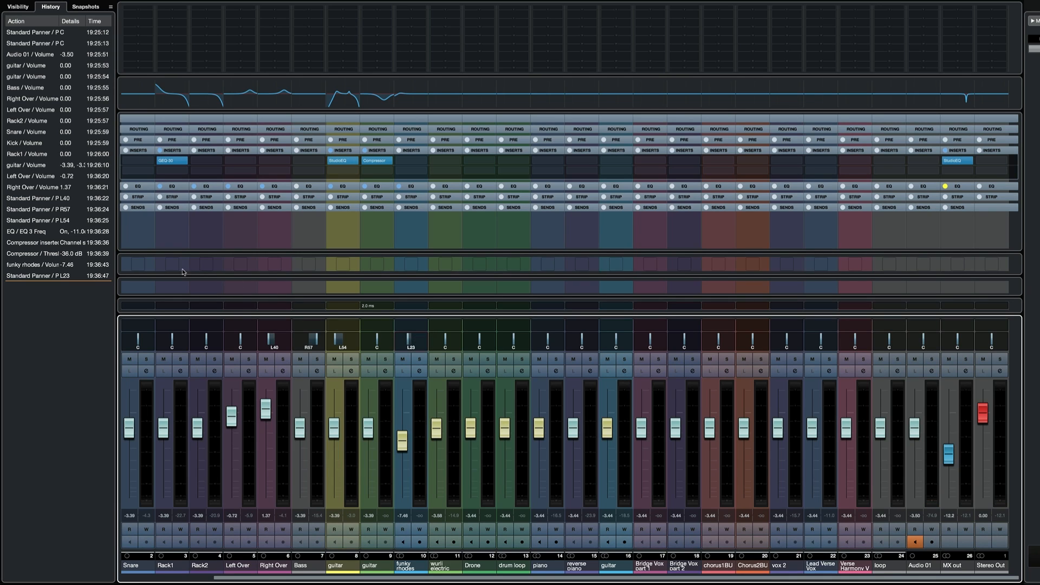
Step: Roll the mixer history back to the Bass volume entry
{"action": "left_click", "coordinate": [75, 210]}
{"action": "left_click_drag", "start_coordinate": [75, 210], "coordinate": [46, 104]}
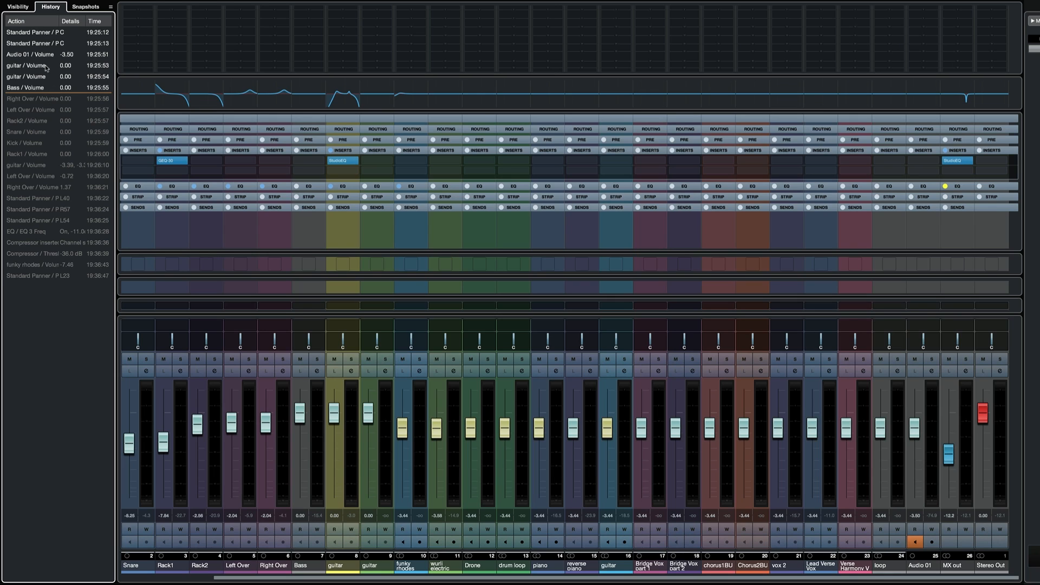
Step: Raise Left Over to -0.20 and Rack2 to -0.54, and step the mixer history back to the Bass volume entry
{"action": "left_click_drag", "start_coordinate": [236, 430], "coordinate": [197, 416]}
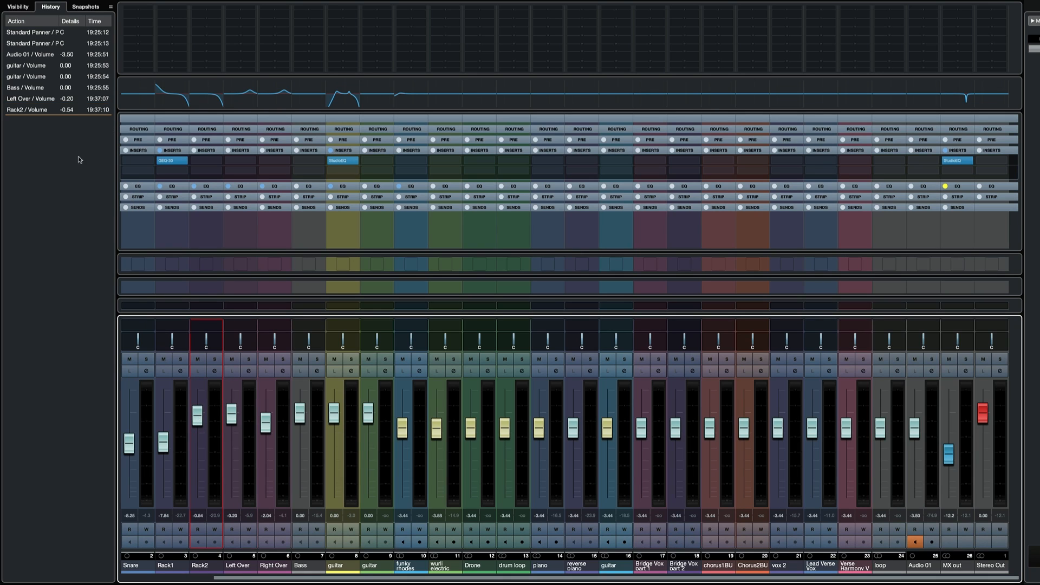
{"action": "mouse_move", "coordinate": [73, 115]}
{"action": "left_mouse_down"}
{"action": "mouse_move", "coordinate": [69, 61]}
{"action": "mouse_move", "coordinate": [65, 90]}
{"action": "left_mouse_up"}
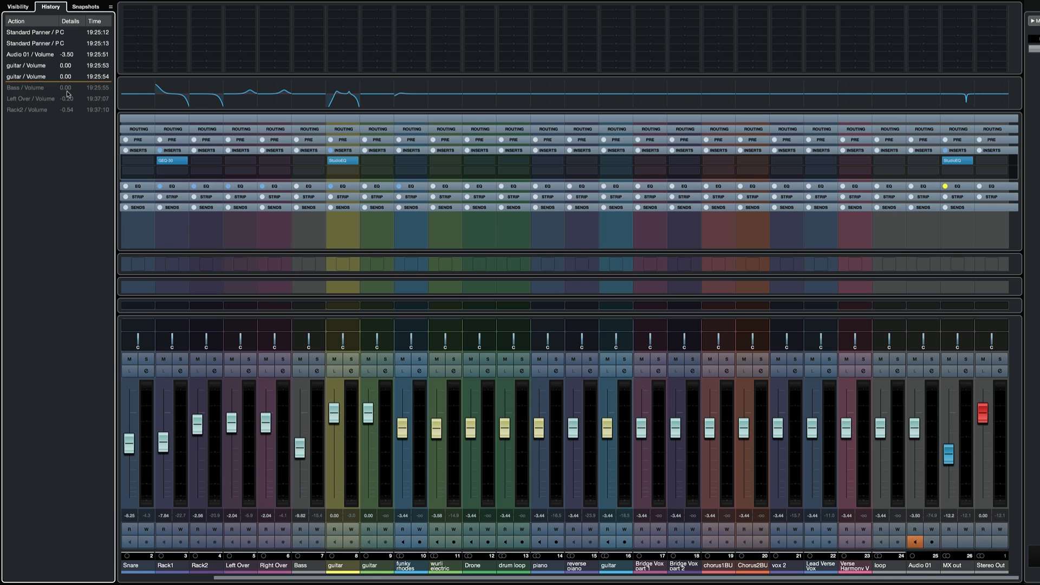
{"action": "left_click", "coordinate": [65, 91]}
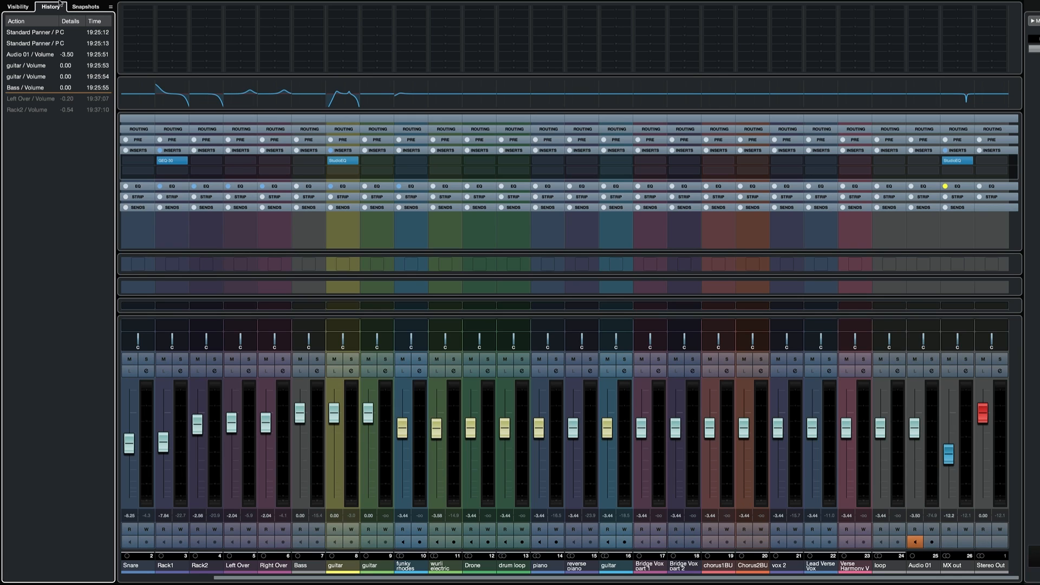
Step: Save a snapshot of the current mixer state and name it Mix 1
{"action": "left_click", "coordinate": [82, 8]}
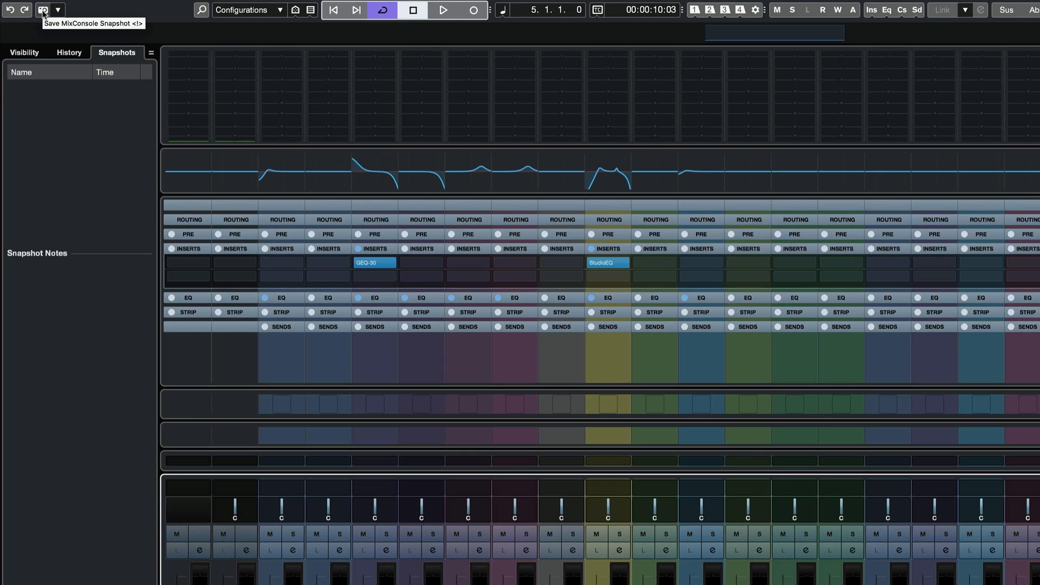
{"action": "left_click", "coordinate": [42, 11]}
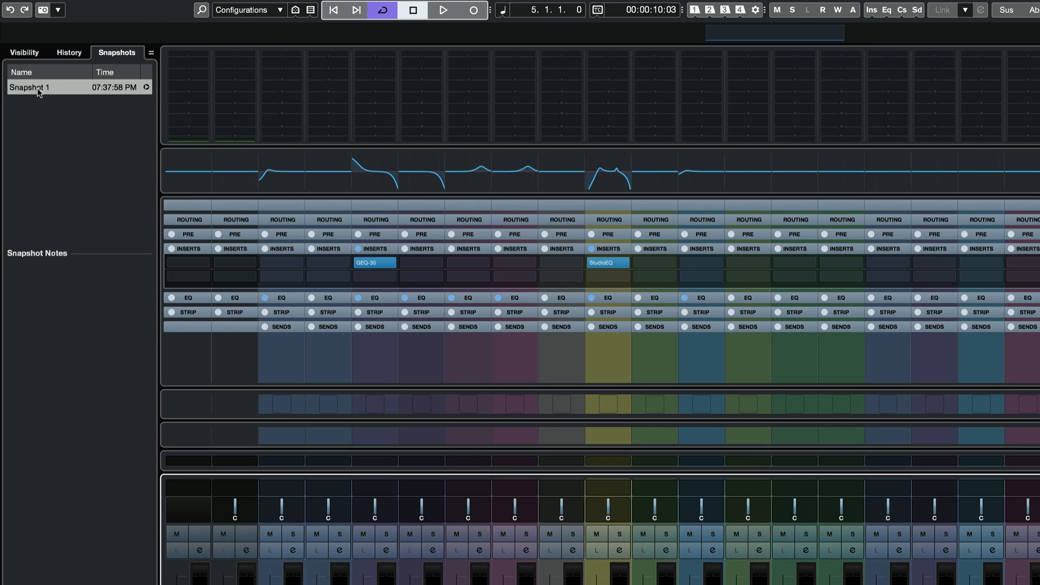
{"action": "double_click", "coordinate": [39, 89]}
{"action": "type", "text": "Mix"}
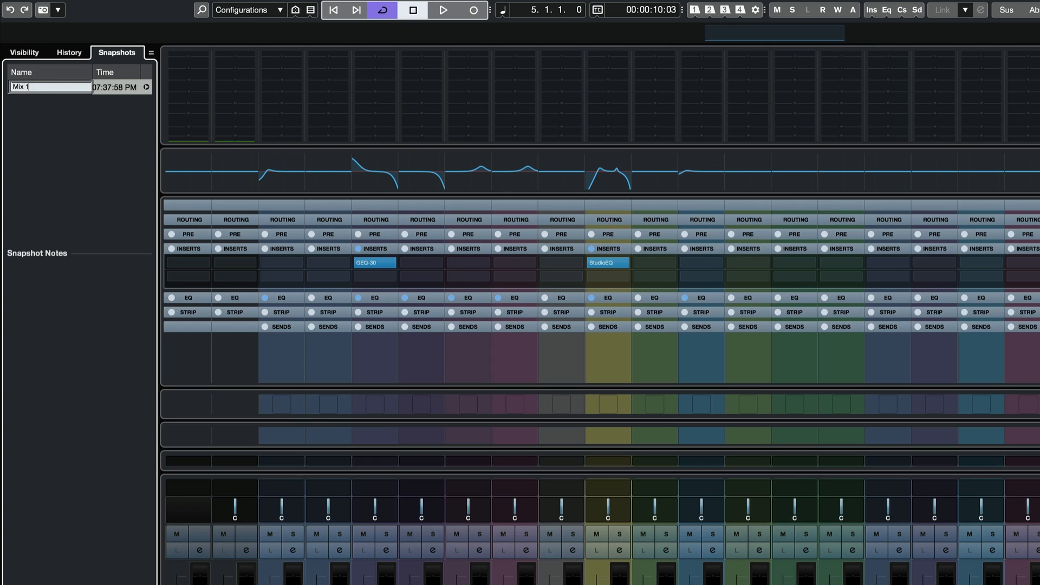
{"action": "key", "text": "Return"}
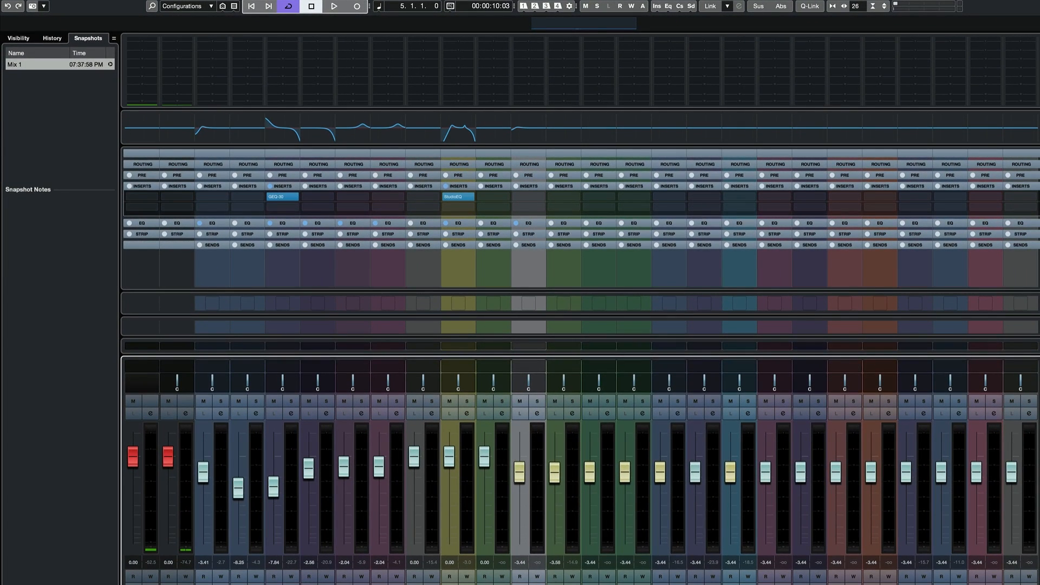
Step: Lower the channels from funky rhodes through reverse piano to -11.6, and add an EQ boost on Drone and a high-mid cut on reverse piano
{"action": "left_click", "coordinate": [704, 583], "text": "shift"}
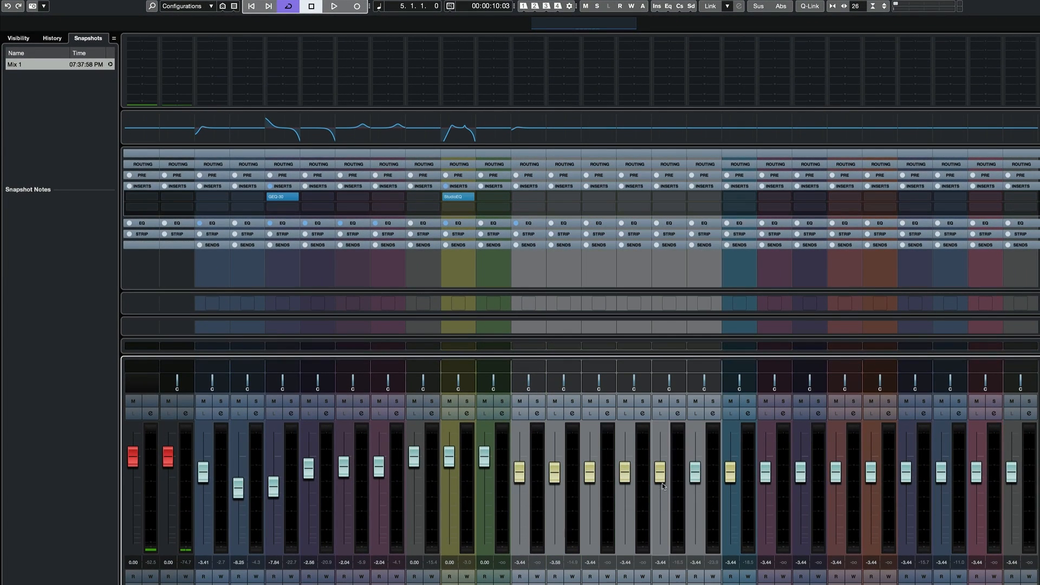
{"action": "left_click_drag", "start_coordinate": [660, 472], "coordinate": [660, 497]}
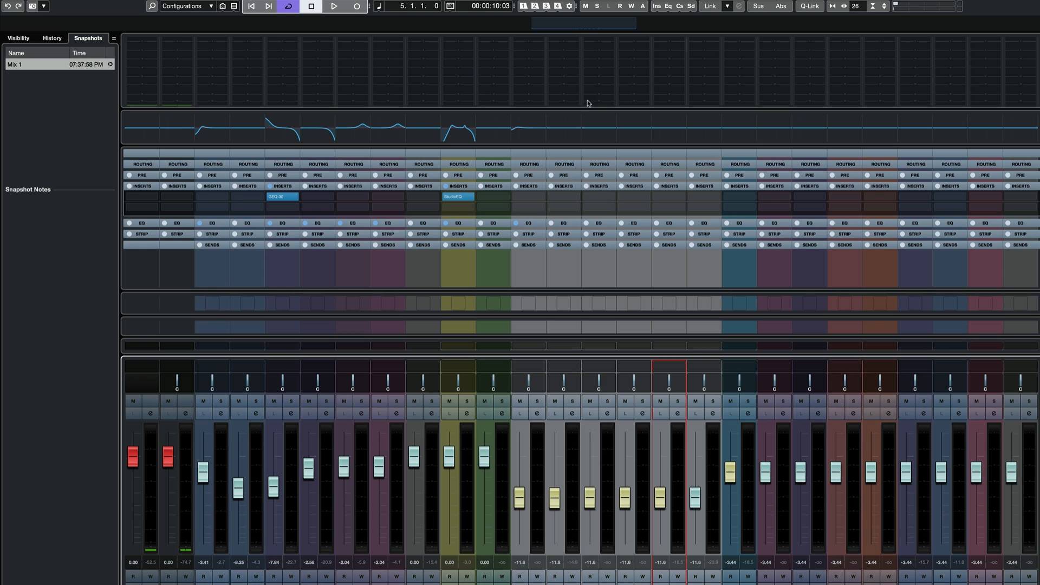
{"action": "left_click", "coordinate": [596, 126]}
{"action": "left_click", "coordinate": [580, 115]}
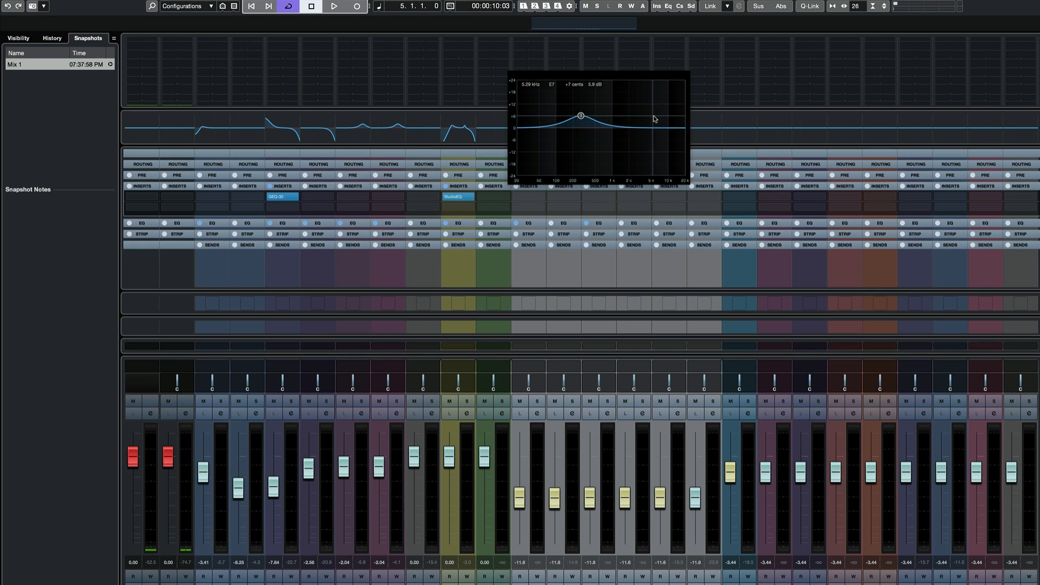
{"action": "left_click", "coordinate": [698, 125]}
{"action": "left_click_drag", "start_coordinate": [727, 128], "coordinate": [753, 146]}
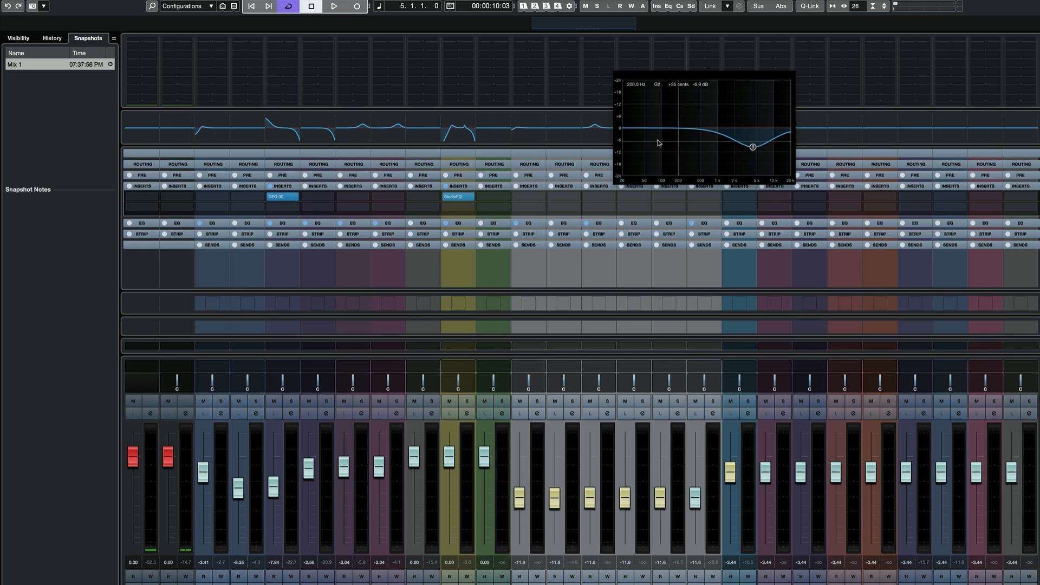
Step: Insert a Compressor on the drum loop channel, and pan Drone to L63, drum loop to R and piano to R74
{"action": "left_click", "coordinate": [590, 130]}
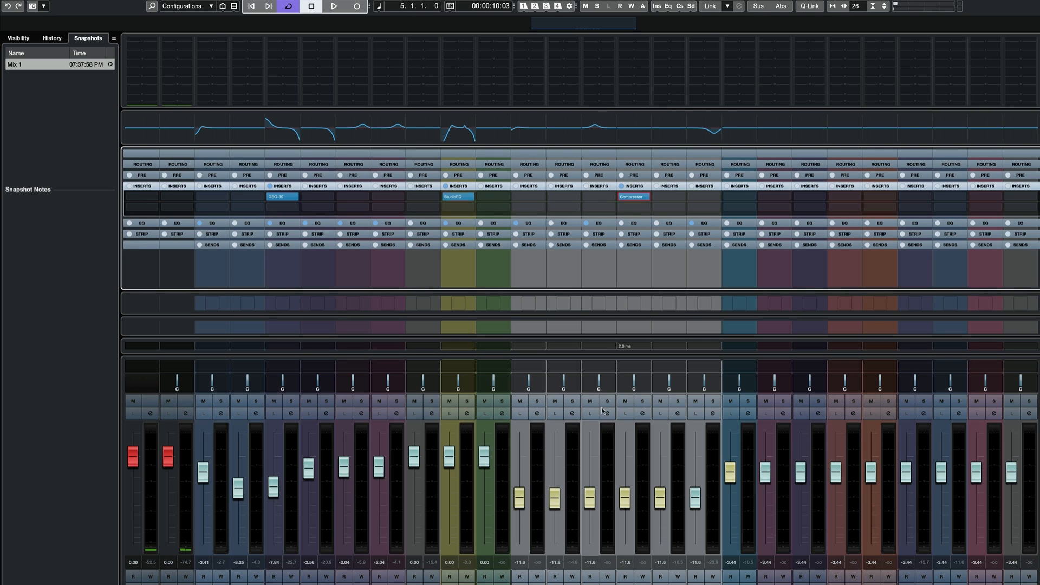
{"action": "left_click_drag", "start_coordinate": [600, 381], "coordinate": [680, 382]}
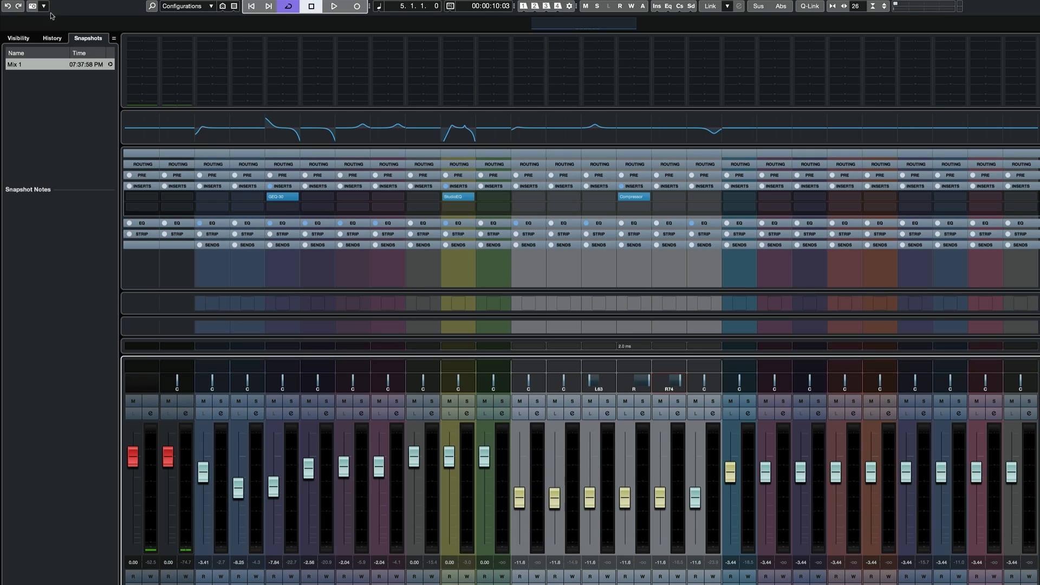
Step: Save a second snapshot of the mixer state and name it Mix 2
{"action": "left_click", "coordinate": [33, 6]}
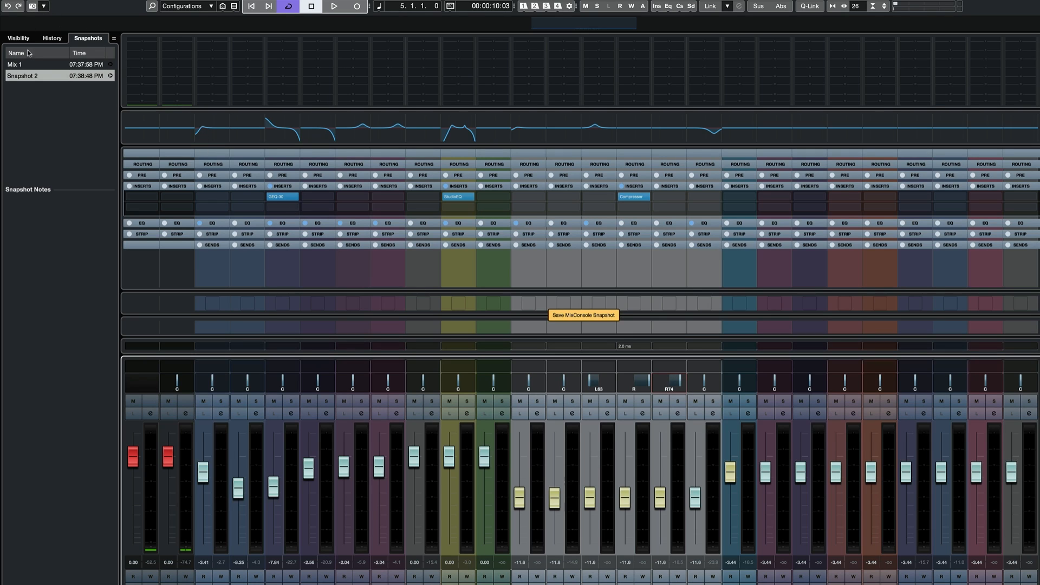
{"action": "double_click", "coordinate": [25, 76]}
{"action": "type", "text": "M"}
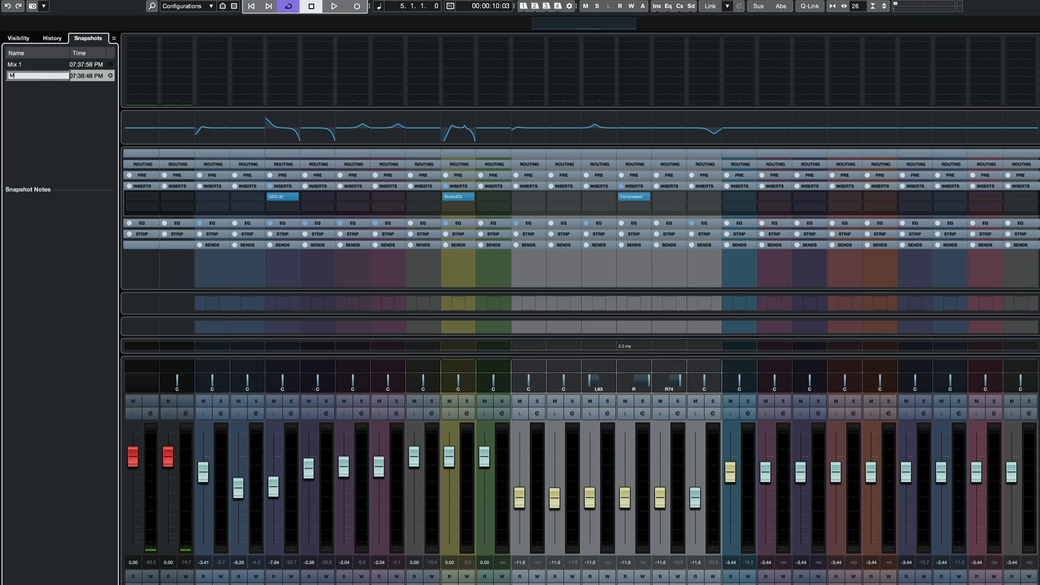
{"action": "type", "text": "ix 2"}
{"action": "key", "text": "Return"}
Step: Recall the Mix 1 snapshot and switch back to Mix 2, accepting the deletion of insert automation both times
{"action": "left_click", "coordinate": [30, 66]}
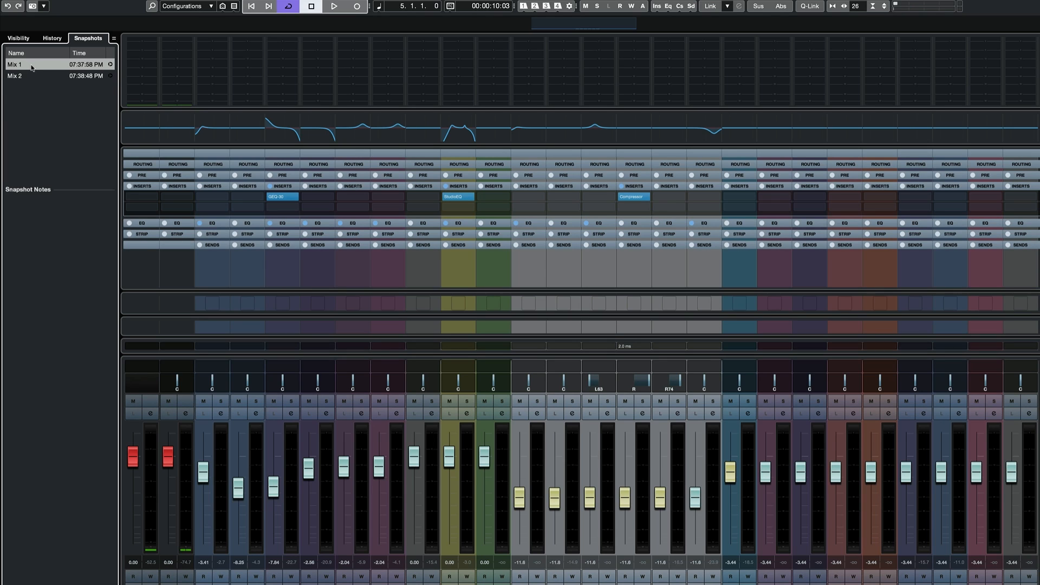
{"action": "left_click", "coordinate": [35, 78]}
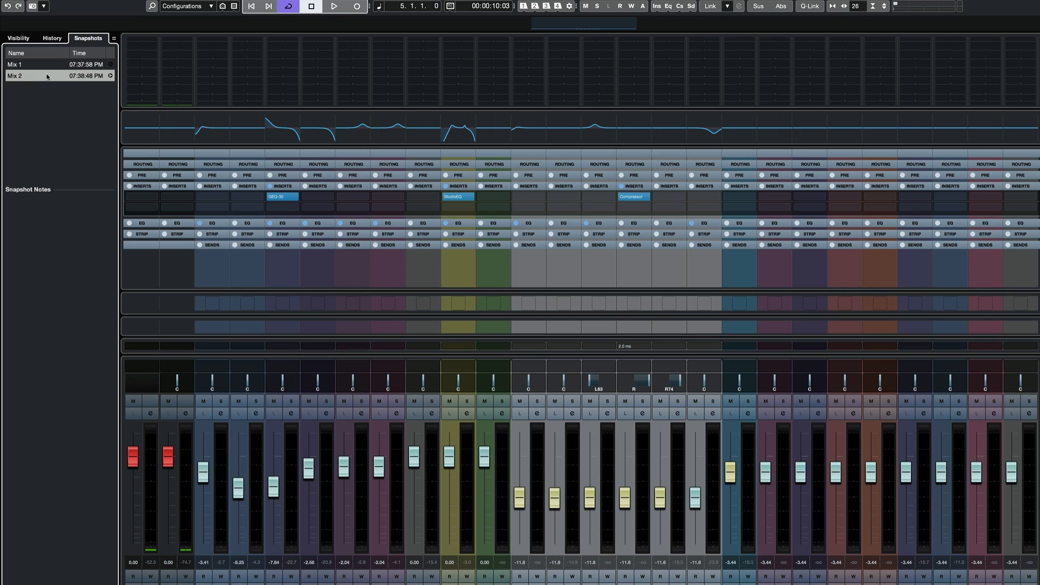
{"action": "left_click", "coordinate": [78, 67]}
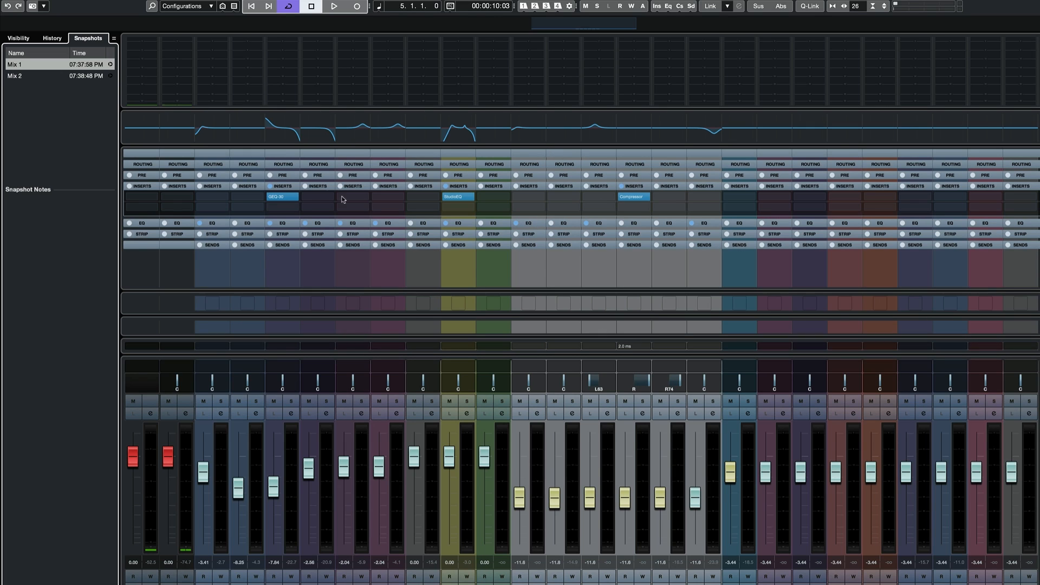
{"action": "left_click", "coordinate": [110, 64]}
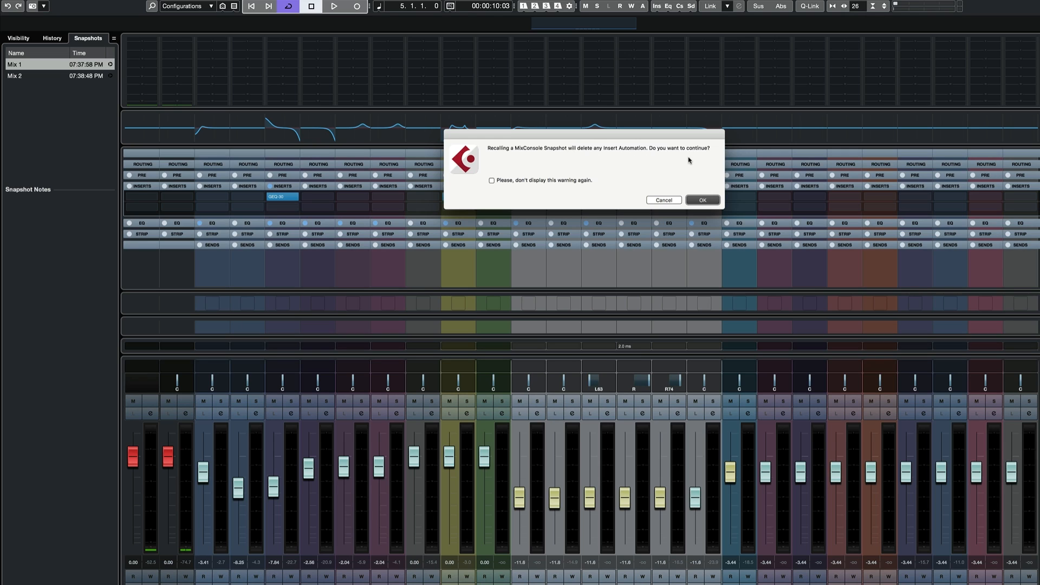
{"action": "left_click", "coordinate": [708, 202]}
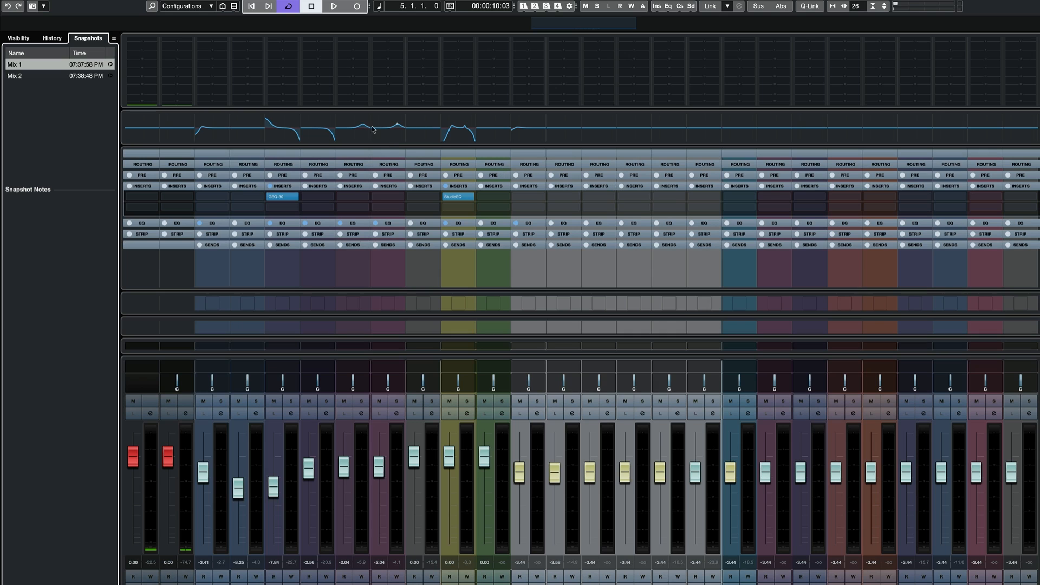
{"action": "left_click", "coordinate": [110, 76]}
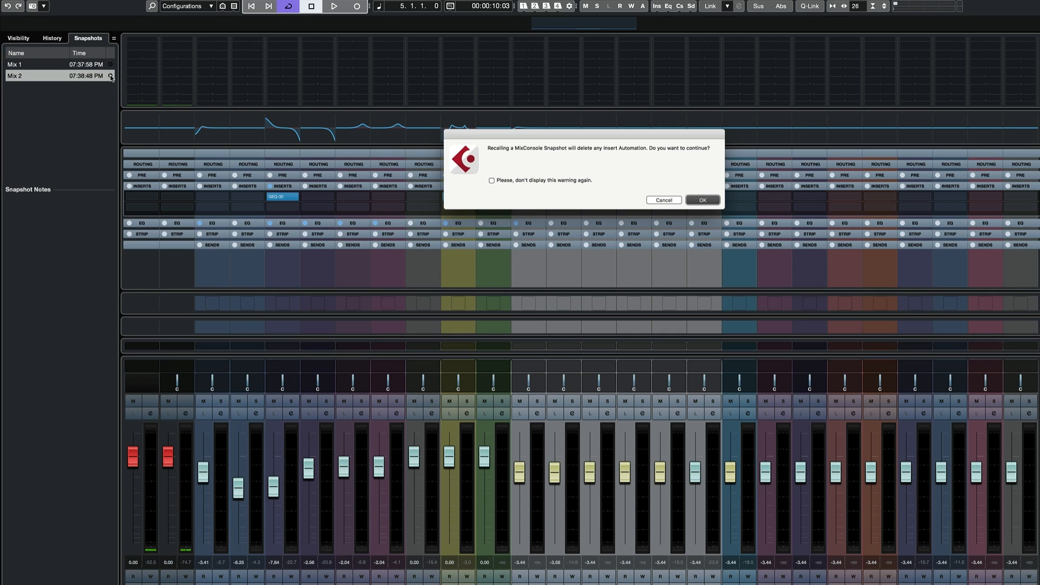
{"action": "left_click", "coordinate": [702, 200]}
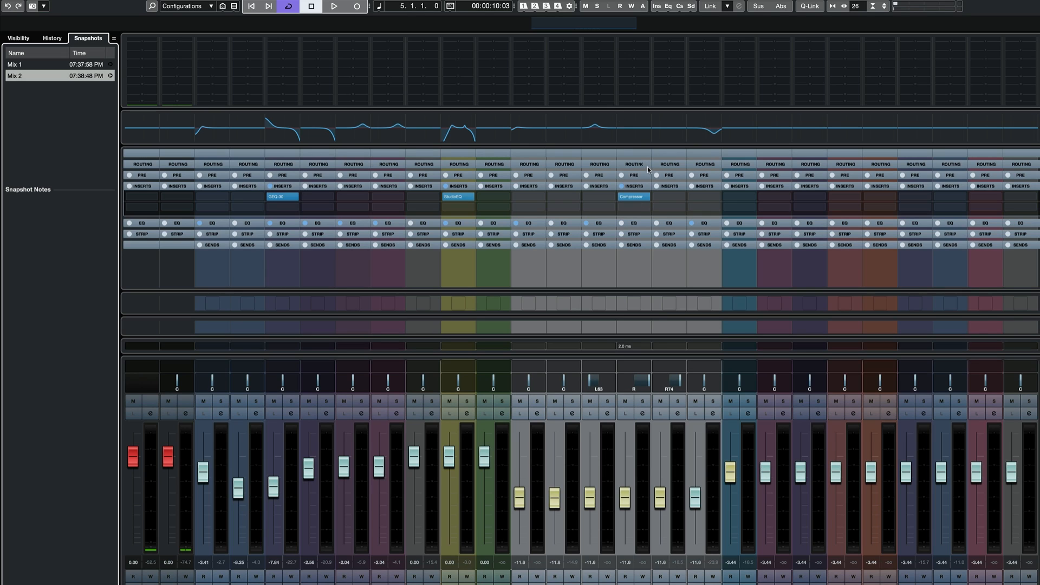
Step: Open the notes field of the Mix 2 snapshot, close it without text, and return to the channel visibility list
{"action": "left_click", "coordinate": [33, 200]}
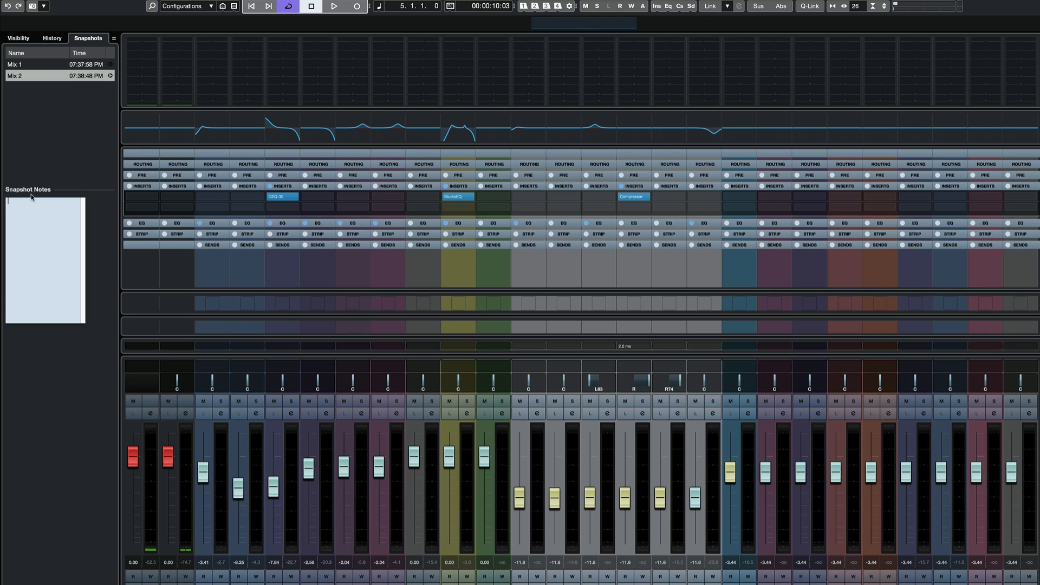
{"action": "left_click", "coordinate": [26, 364]}
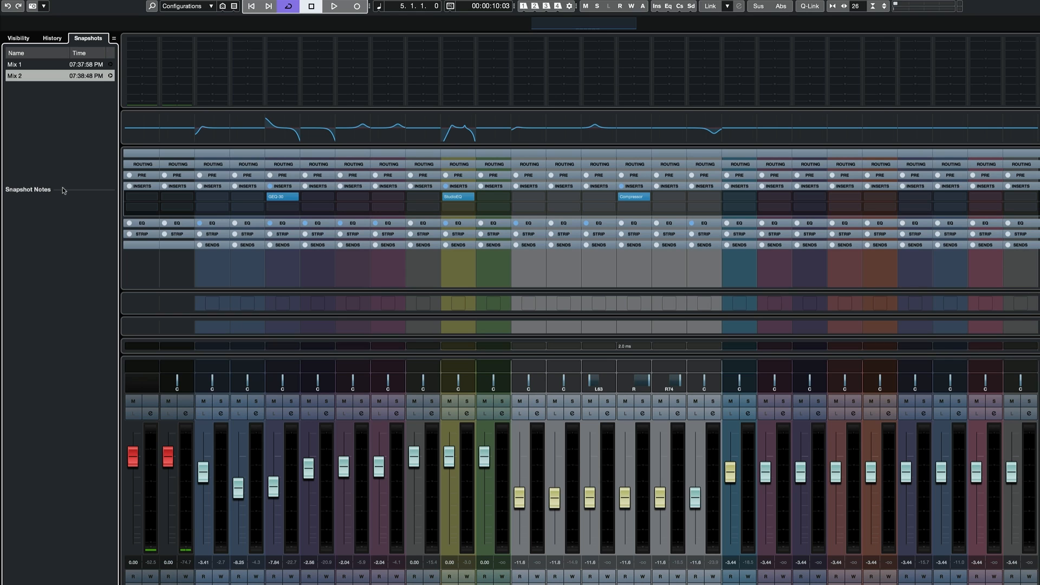
{"action": "left_click", "coordinate": [22, 38]}
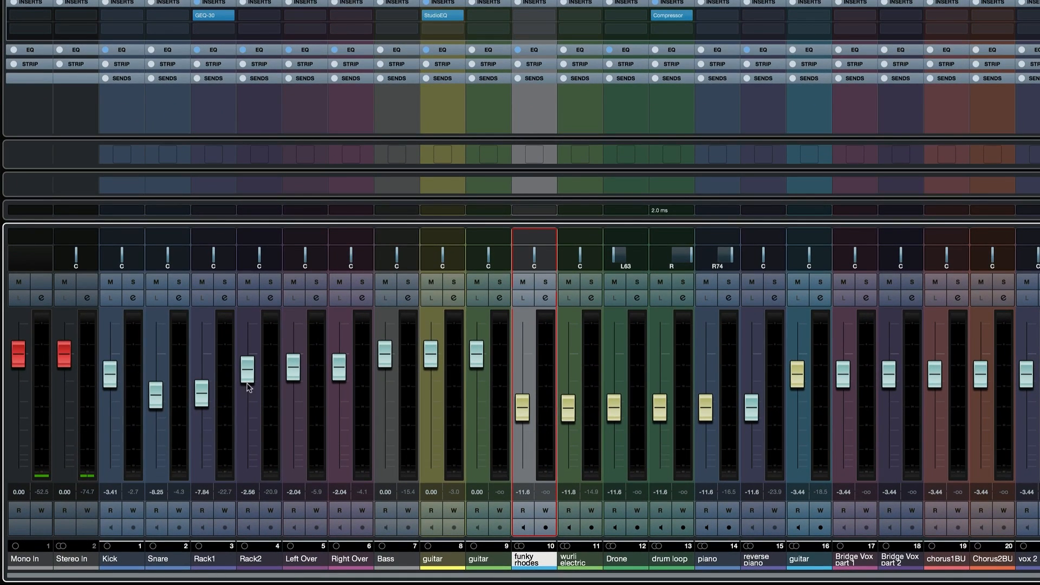
Step: Lower the Bass channel to -6.78 and guitar channel 8 to -5.06
{"action": "left_click_drag", "start_coordinate": [384, 356], "coordinate": [389, 391]}
{"action": "left_click_drag", "start_coordinate": [431, 355], "coordinate": [430, 381]}
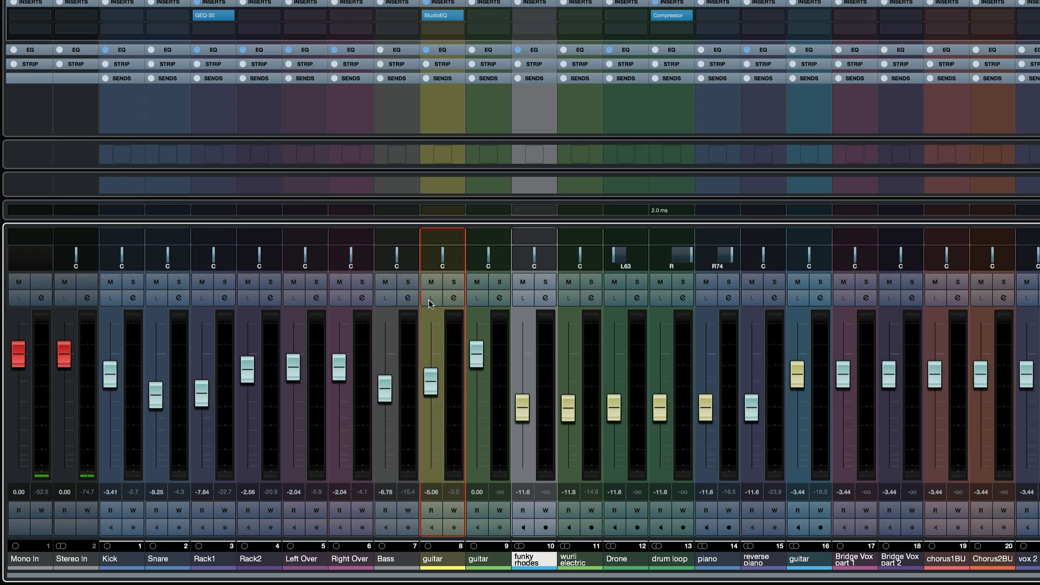
Step: Solo and unsolo guitar channel 8, and briefly open its channel settings
{"action": "left_click", "coordinate": [459, 282]}
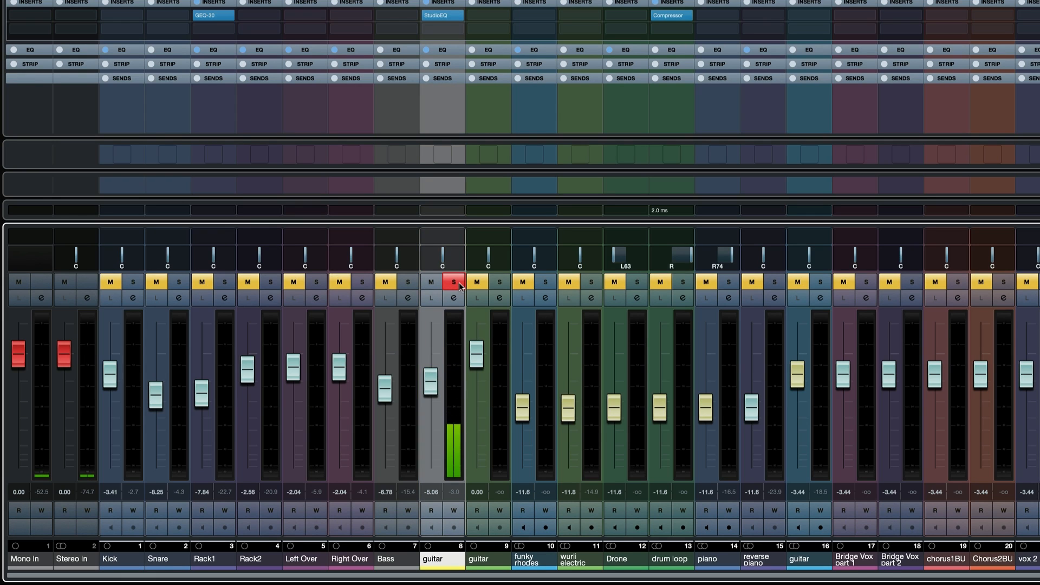
{"action": "left_click", "coordinate": [459, 281]}
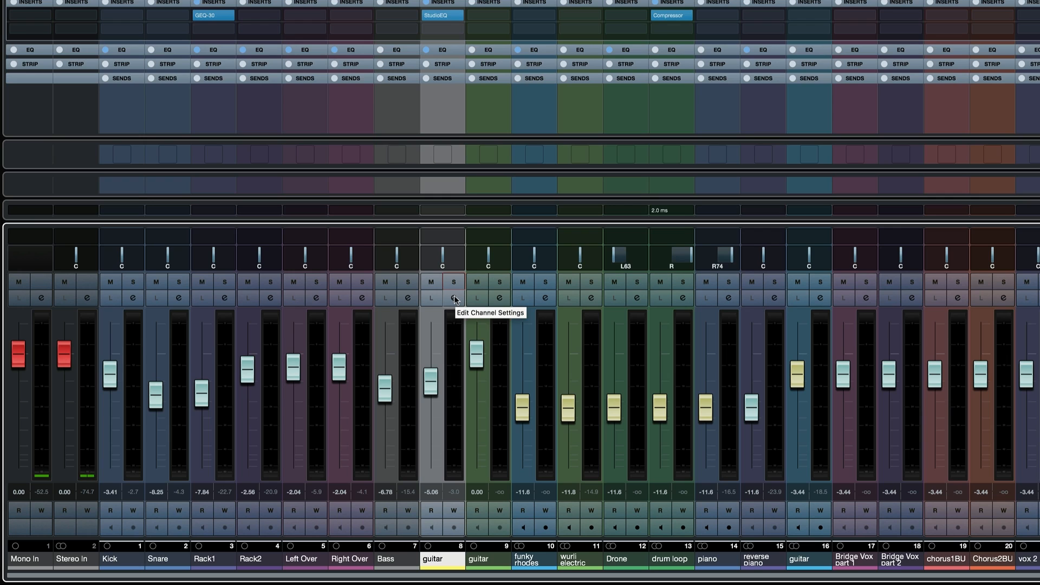
{"action": "left_click", "coordinate": [454, 299]}
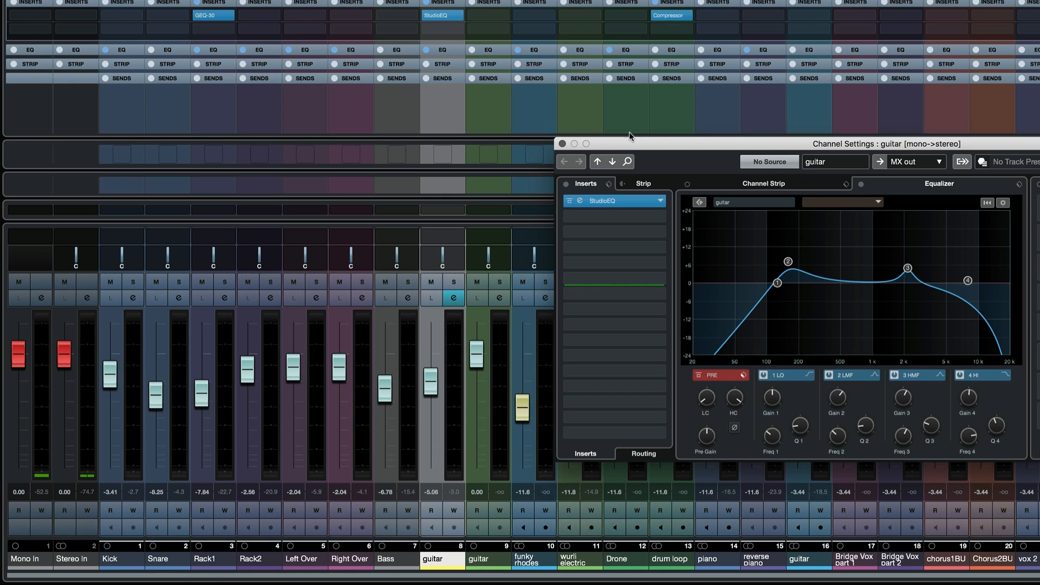
{"action": "left_click", "coordinate": [561, 144]}
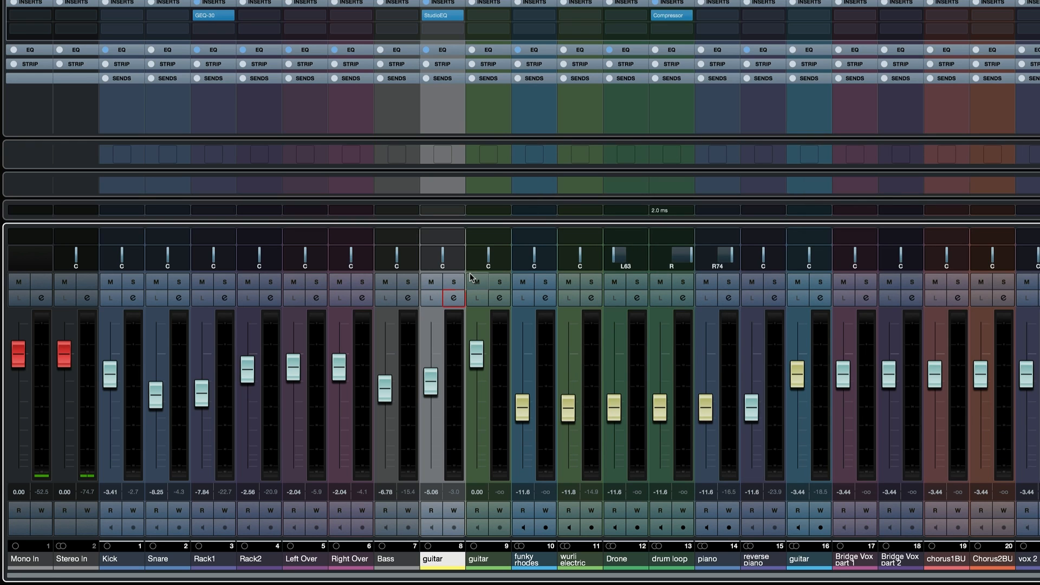
Step: View the channel settings of reverse piano from the Project window and those of guitar channel 8 from the MixConsole
{"action": "key", "text": "F3"}
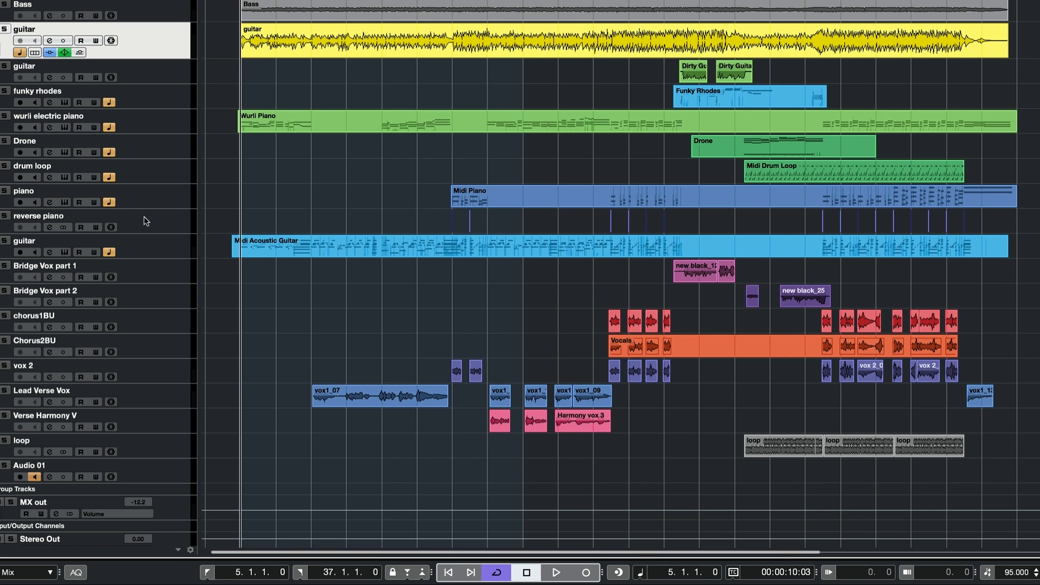
{"action": "left_click", "coordinate": [157, 218]}
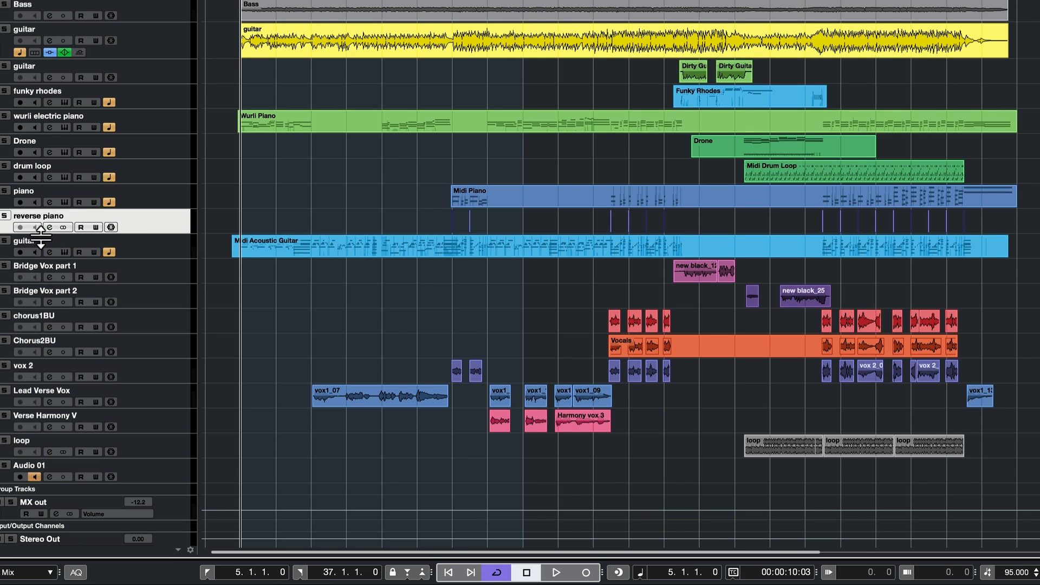
{"action": "left_click", "coordinate": [48, 228]}
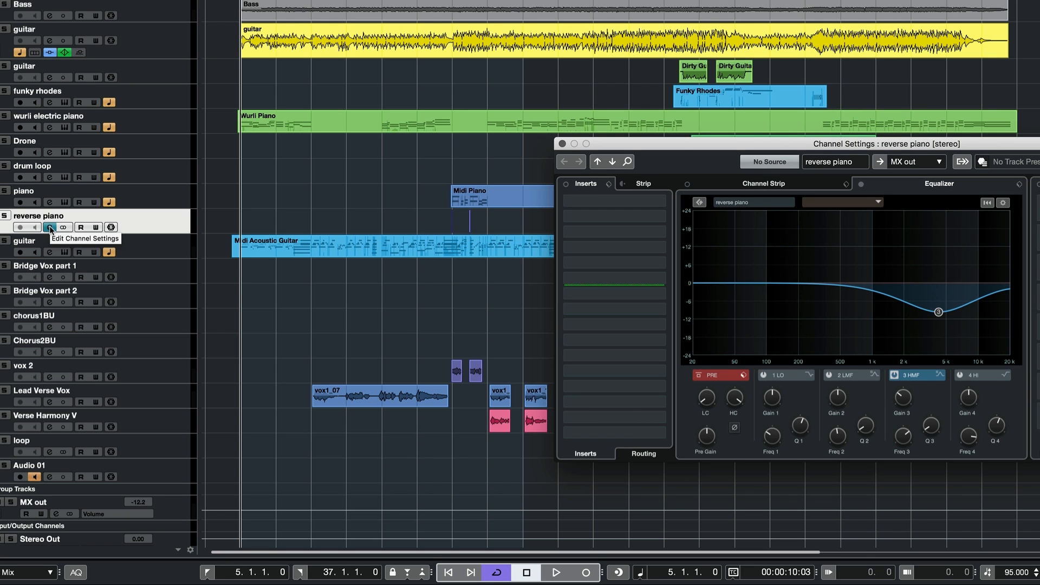
{"action": "left_click", "coordinate": [49, 228]}
{"action": "key", "text": "F3"}
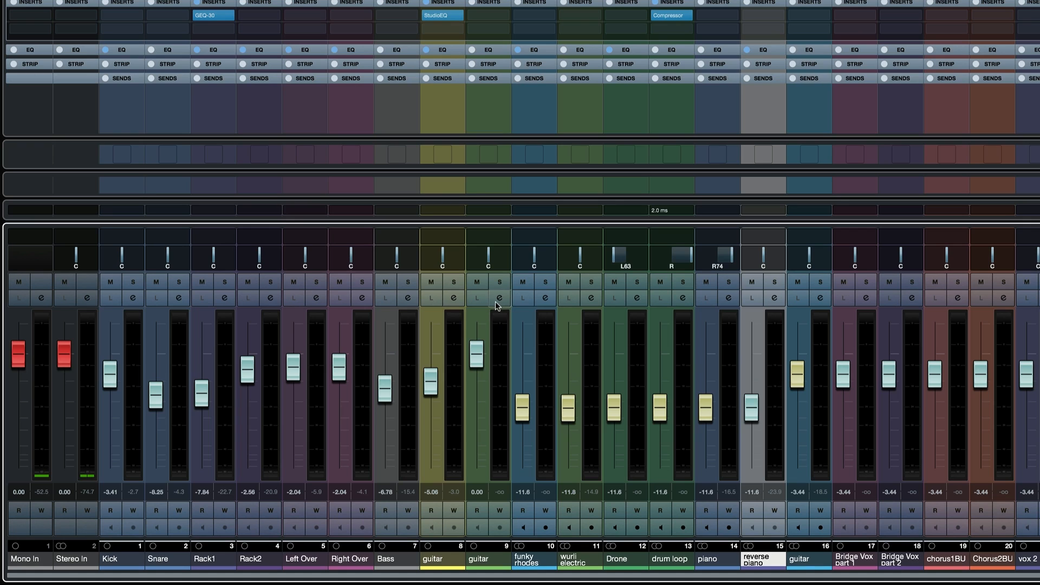
{"action": "left_click", "coordinate": [453, 298]}
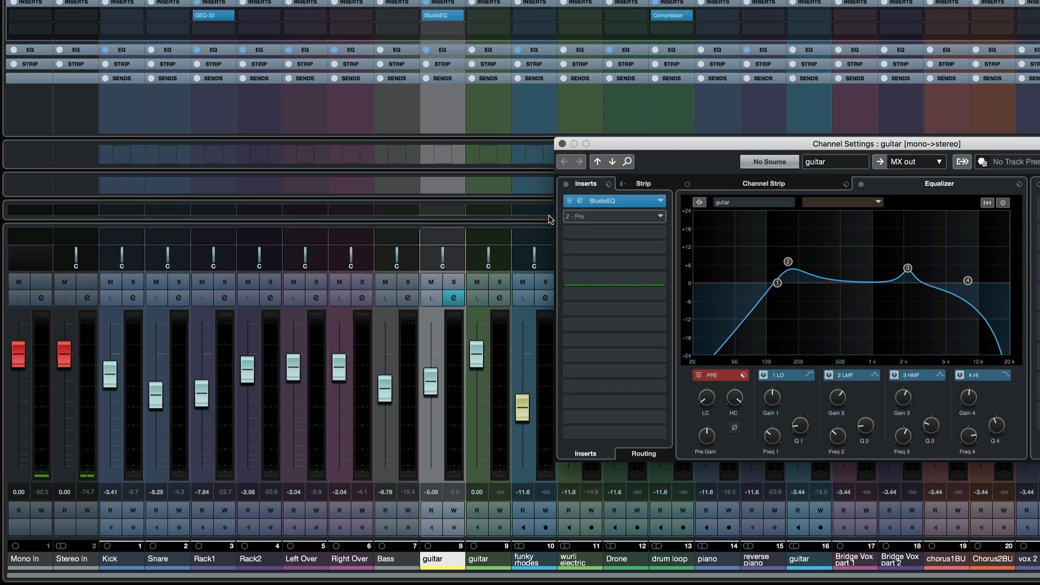
{"action": "left_click", "coordinate": [562, 143]}
Step: Toggle automation read and write on and off again for guitar channel 8
{"action": "left_click", "coordinate": [431, 510]}
{"action": "left_click", "coordinate": [436, 513]}
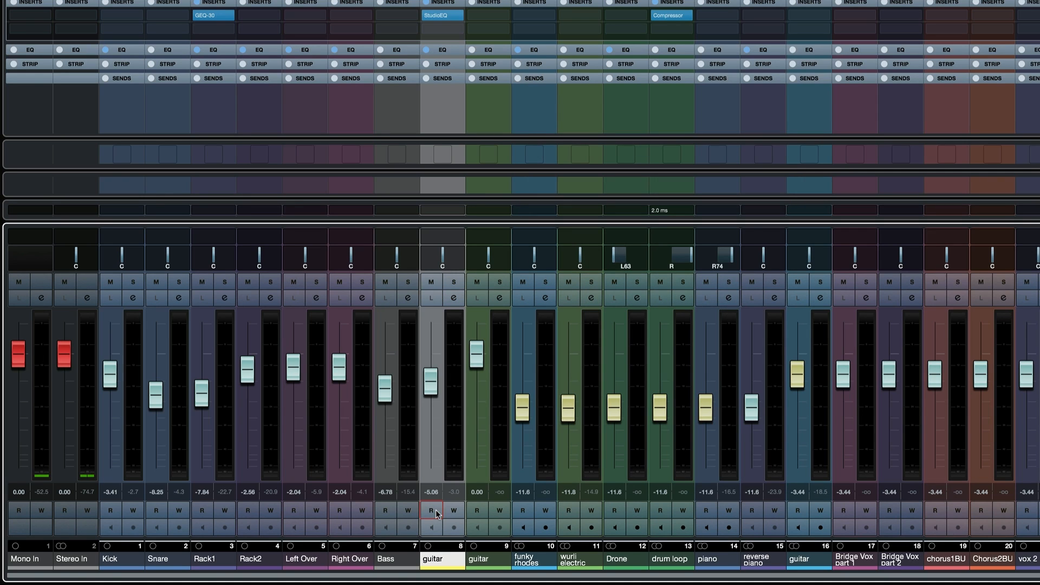
{"action": "left_click", "coordinate": [452, 513]}
{"action": "left_click", "coordinate": [452, 513]}
{"action": "left_click", "coordinate": [431, 512]}
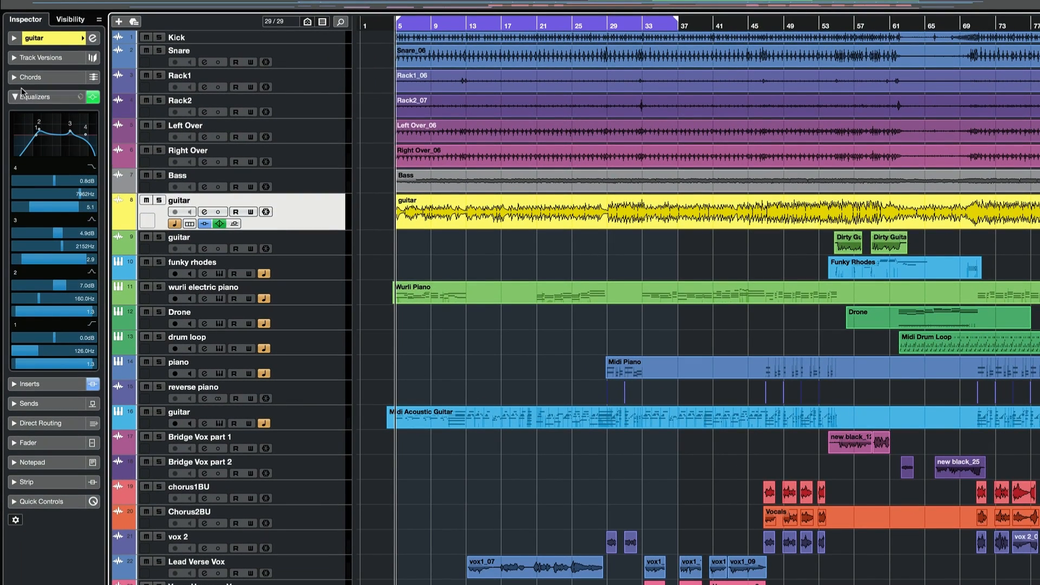
Step: Expand the guitar track's basic settings in the Project window's Inspector to view its input and output routing, and return to the MixConsole
{"action": "left_click", "coordinate": [15, 38]}
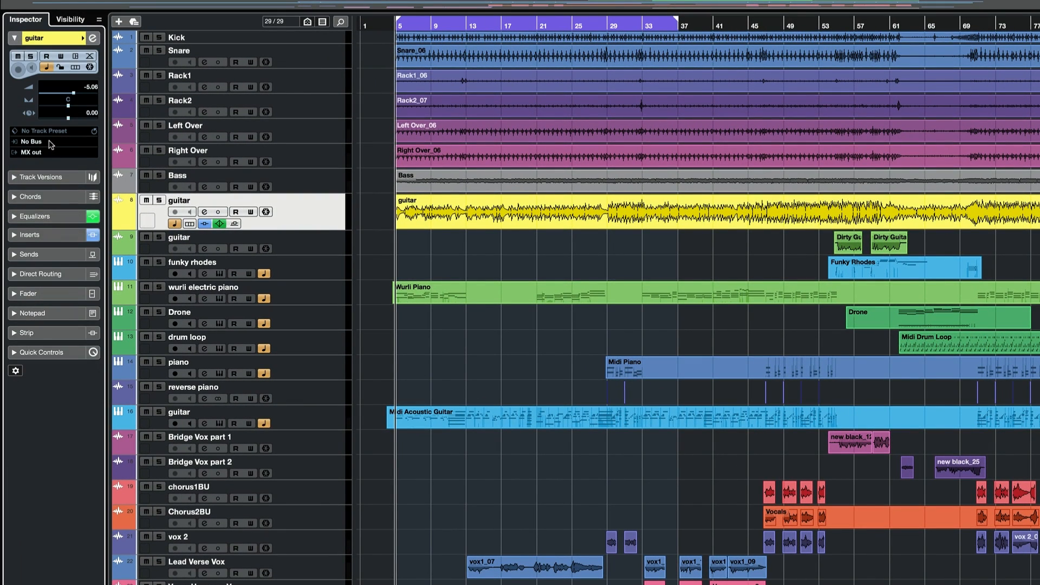
{"action": "left_click", "coordinate": [51, 141]}
{"action": "left_click", "coordinate": [62, 201]}
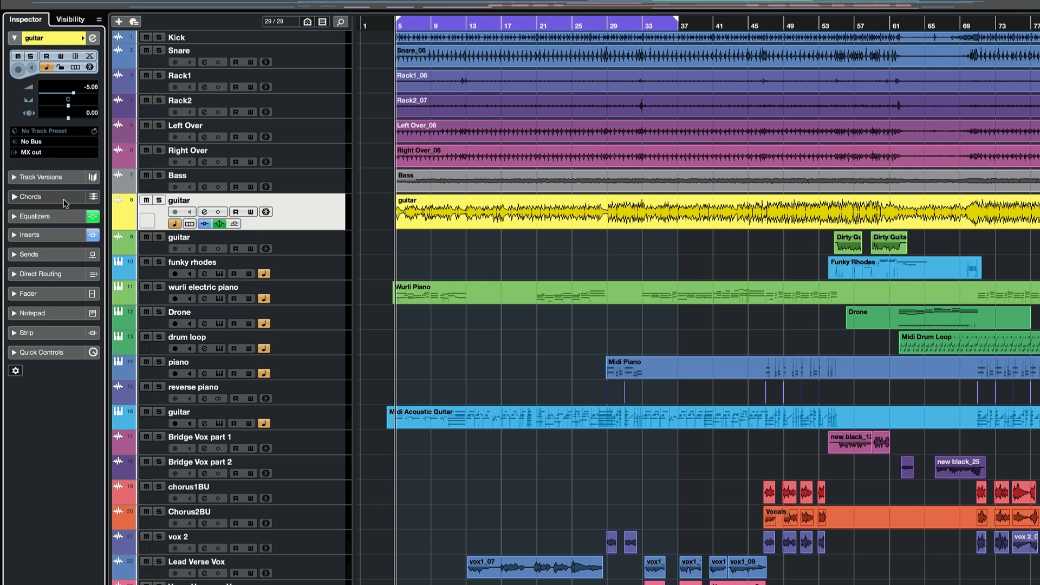
{"action": "key", "text": "F3"}
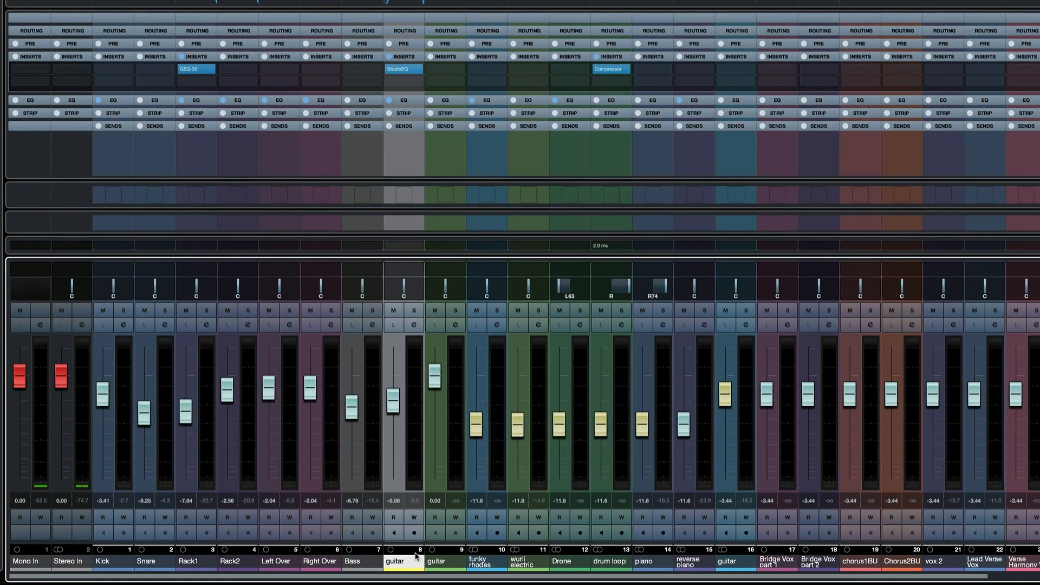
Step: Try the monitor and record enable switches on guitar channel 8
{"action": "left_click", "coordinate": [394, 533]}
{"action": "left_click", "coordinate": [414, 533]}
{"action": "left_click", "coordinate": [416, 534]}
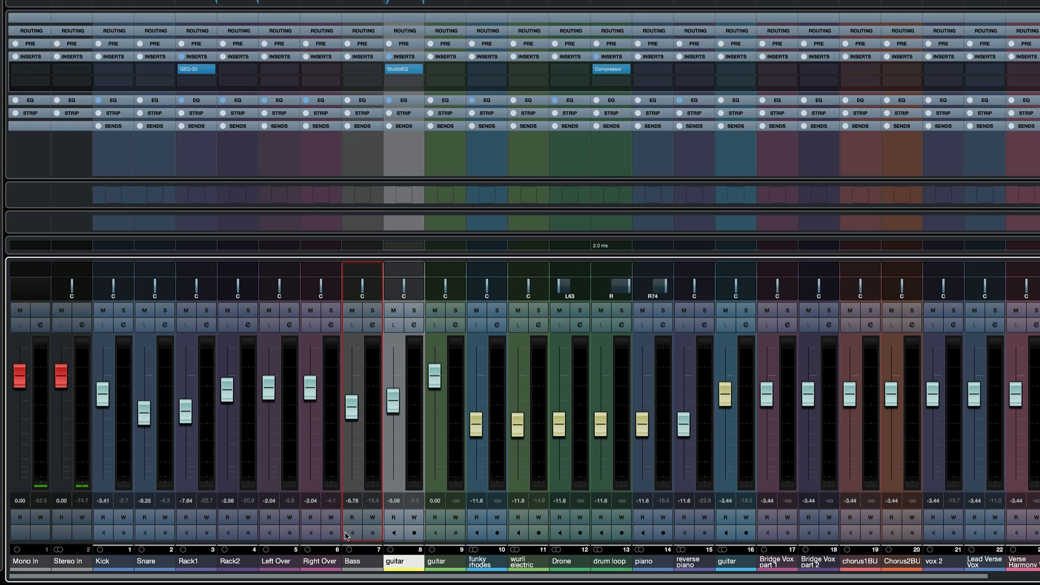
Step: Expand and collapse the Routing rack above the channel strips
{"action": "left_click", "coordinate": [363, 30]}
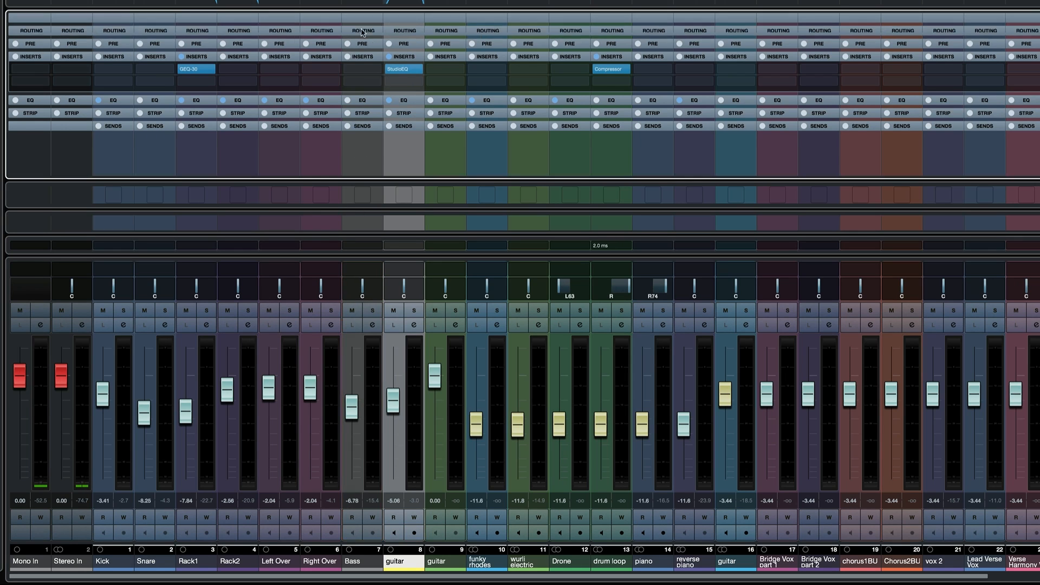
{"action": "left_click", "coordinate": [366, 31]}
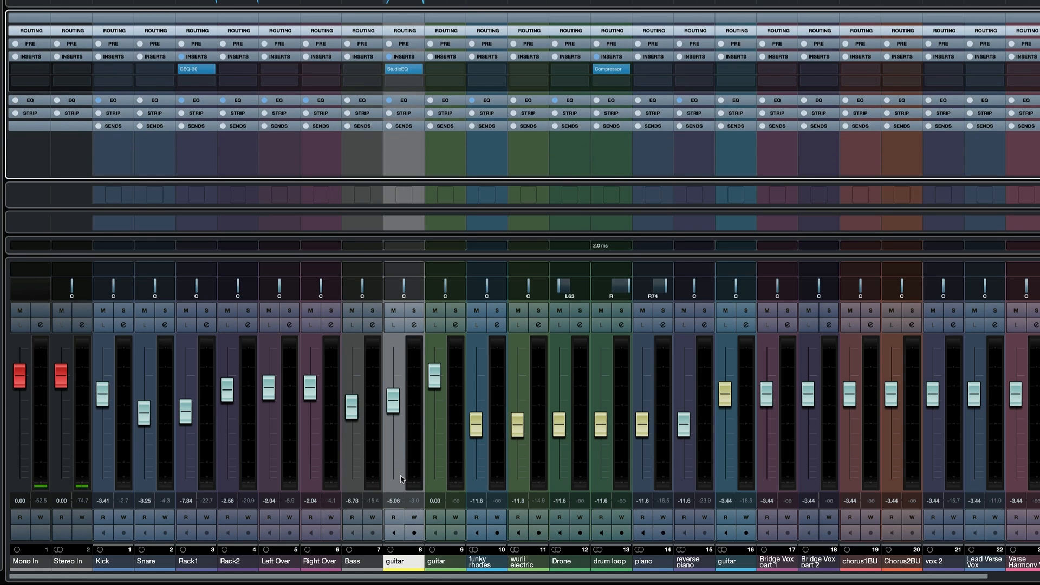
Step: Move the focus between the rack and fader sections, and try widening and narrowing the channel strips
{"action": "key", "text": "shift+Tab"}
{"action": "key", "text": "Tab"}
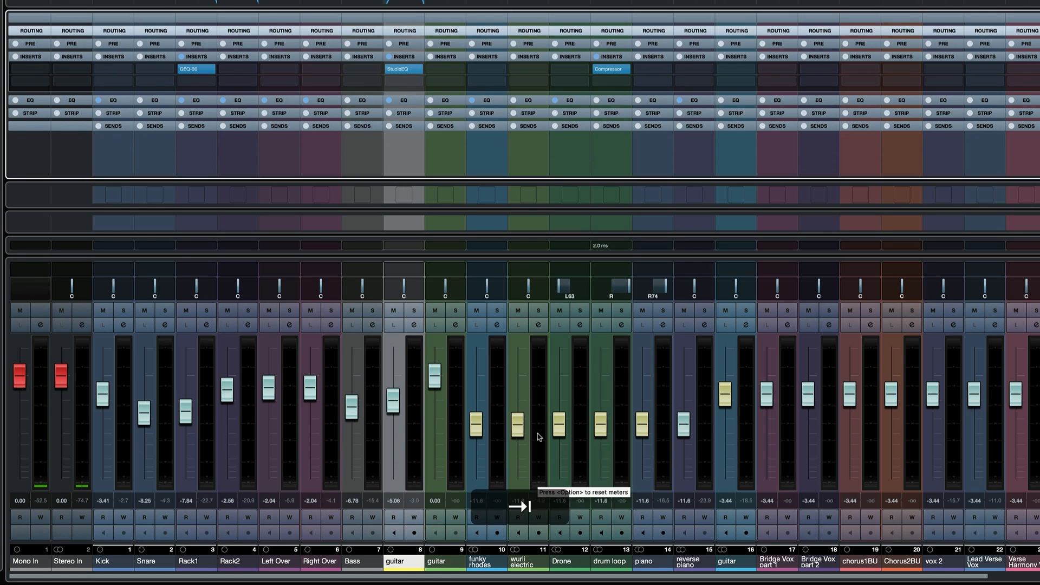
{"action": "key", "text": "Tab"}
{"action": "key", "text": "h"}
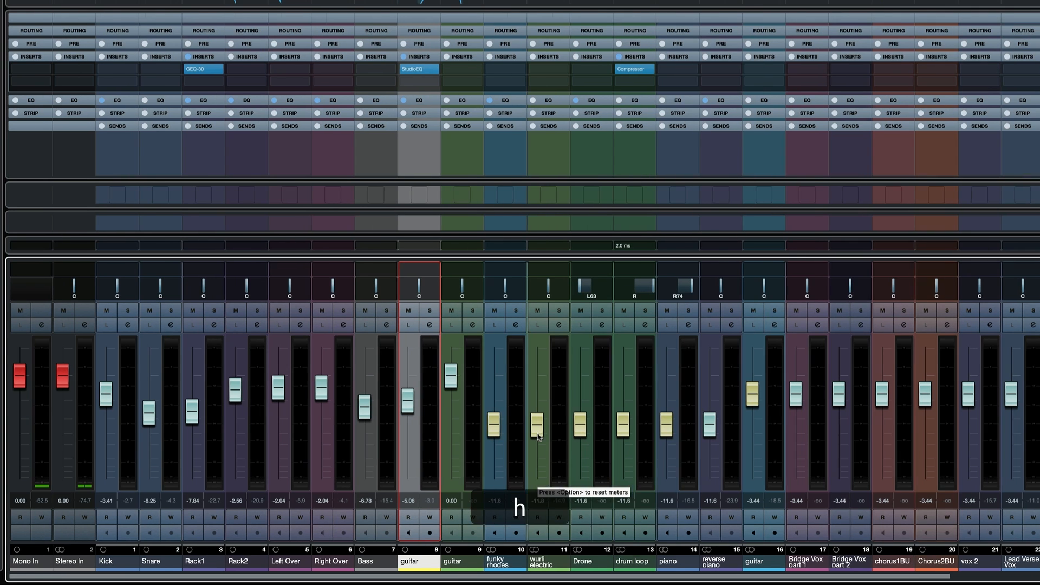
{"action": "key", "text": "g"}
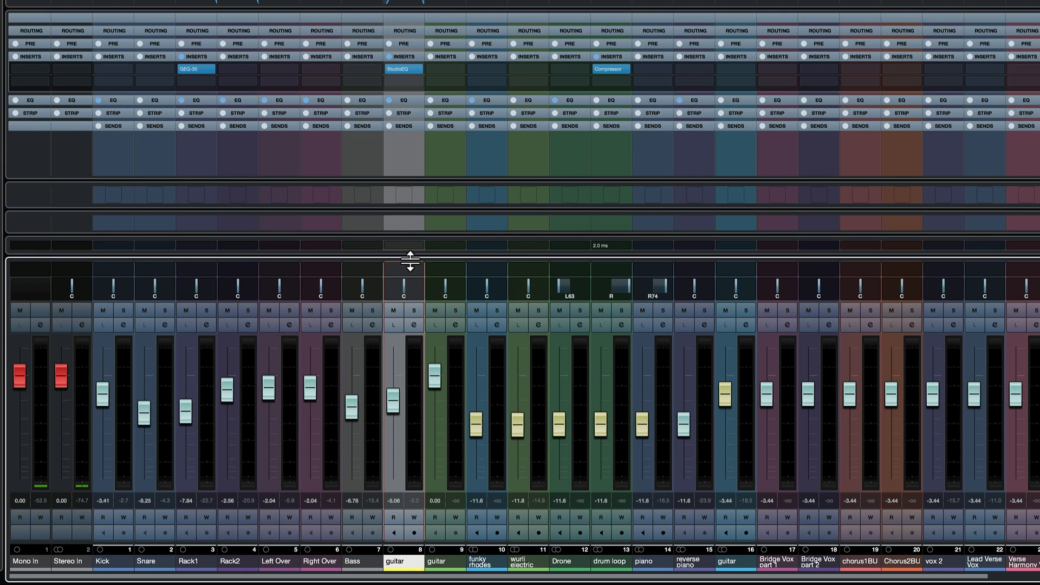
Step: Enlarge the picture and notepad sections, and assign a factory electric guitar picture to guitar channel 8
{"action": "left_click_drag", "start_coordinate": [410, 261], "coordinate": [415, 303]}
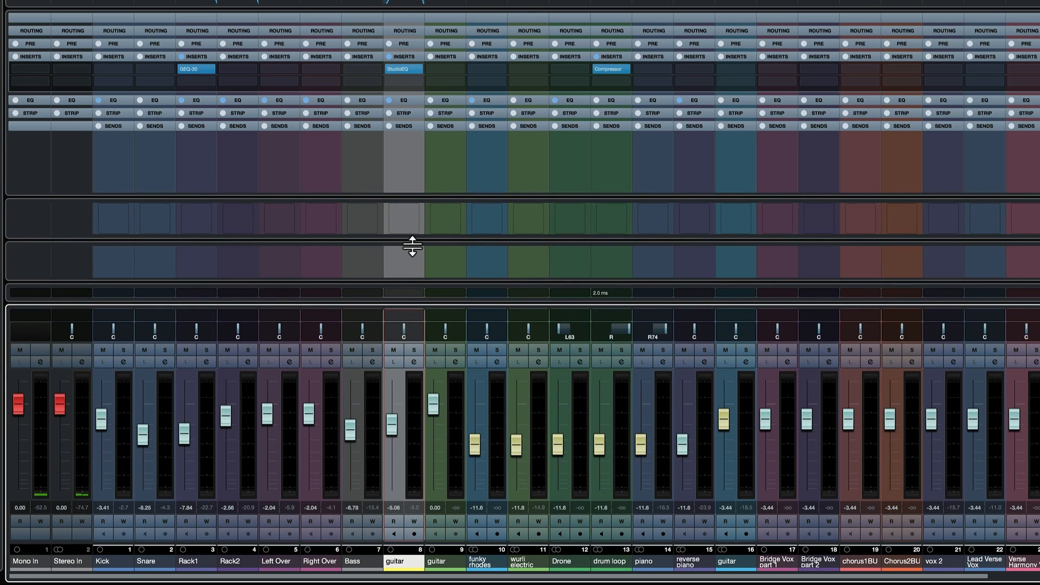
{"action": "mouse_move", "coordinate": [412, 246]}
{"action": "left_mouse_down"}
{"action": "mouse_move", "coordinate": [413, 272]}
{"action": "mouse_move", "coordinate": [413, 200]}
{"action": "mouse_move", "coordinate": [417, 252]}
{"action": "left_mouse_up"}
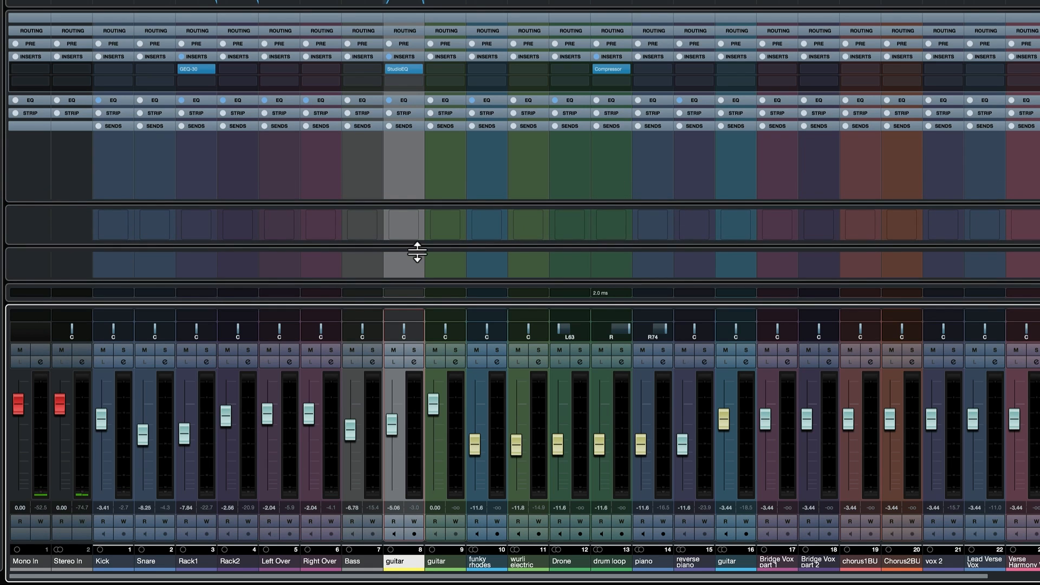
{"action": "double_click", "coordinate": [403, 228]}
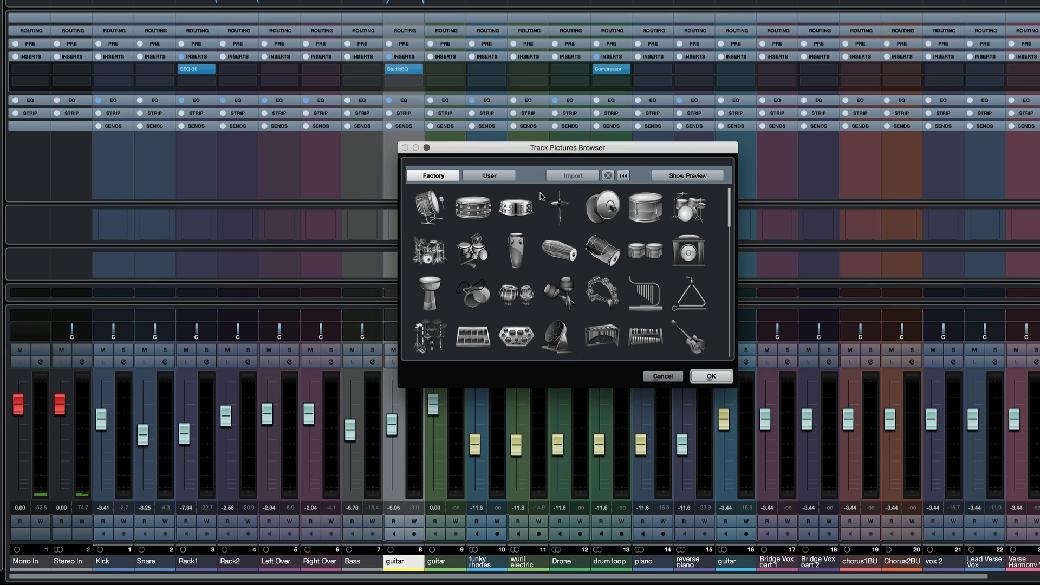
{"action": "scroll", "coordinate": [595, 257], "scroll_direction": "down", "scroll_amount": 10}
{"action": "scroll", "coordinate": [596, 258], "scroll_direction": "up", "scroll_amount": 2}
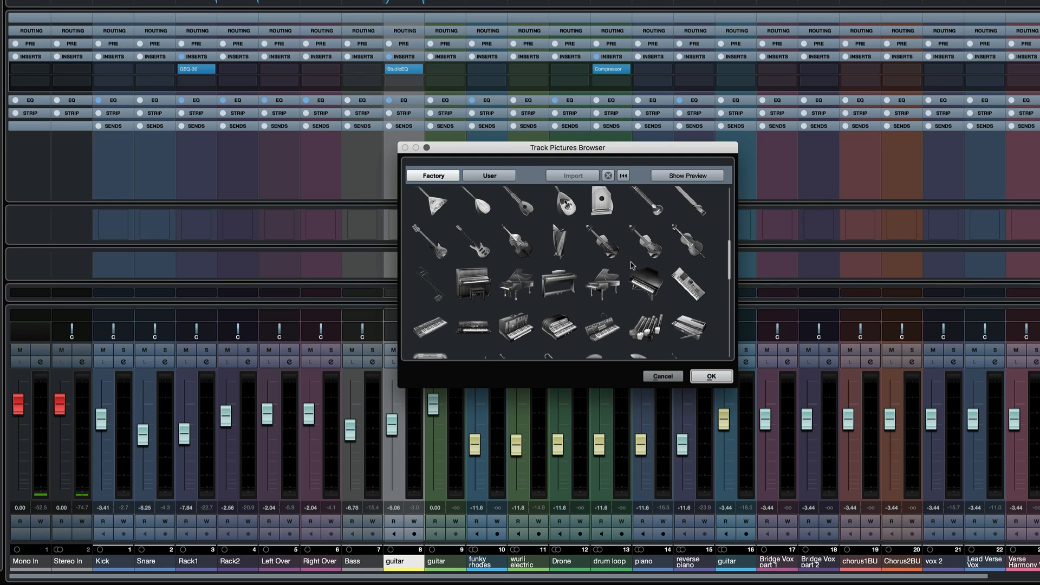
{"action": "left_click", "coordinate": [470, 250]}
{"action": "left_click", "coordinate": [710, 377]}
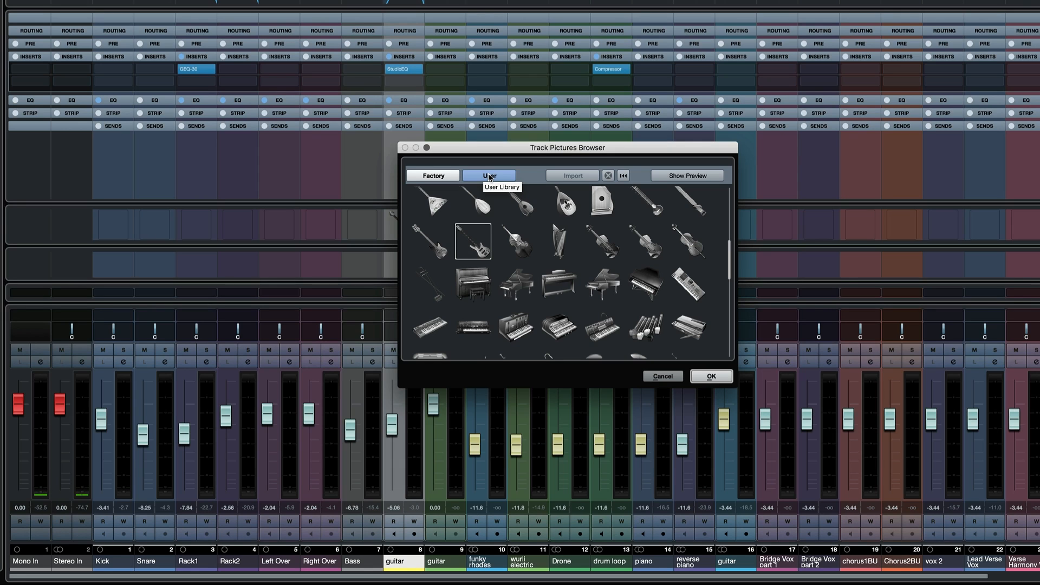
{"action": "left_click", "coordinate": [713, 374]}
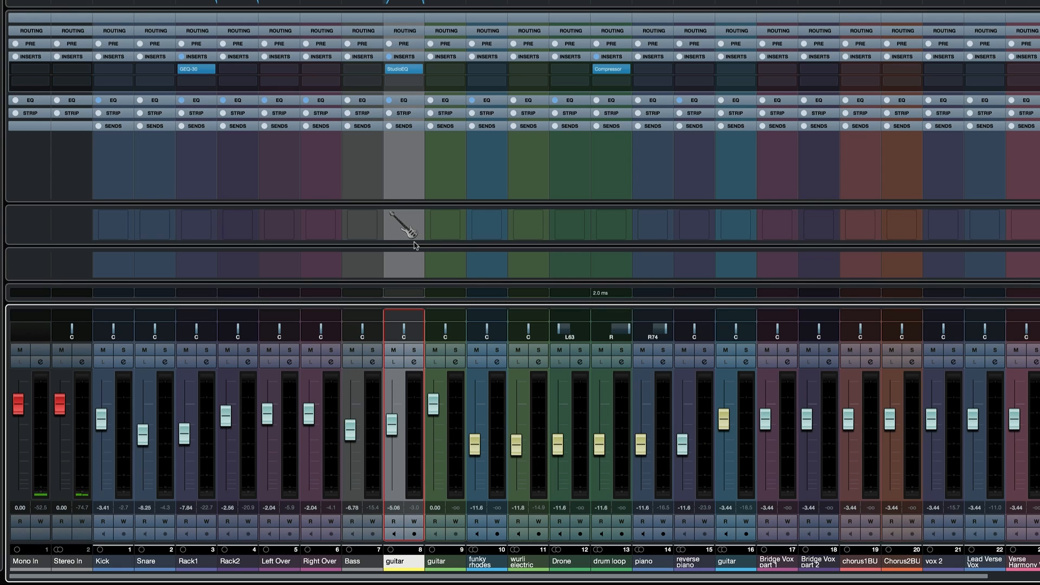
Step: Write the note "Gibson" in the notepad of guitar channel 8
{"action": "left_click", "coordinate": [408, 270]}
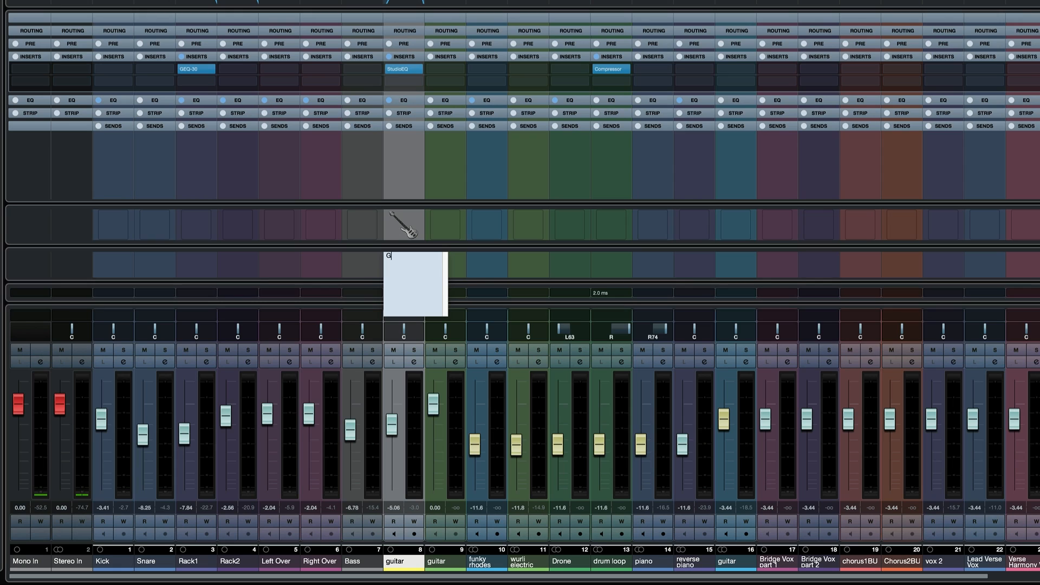
{"action": "type", "text": "Gibson"}
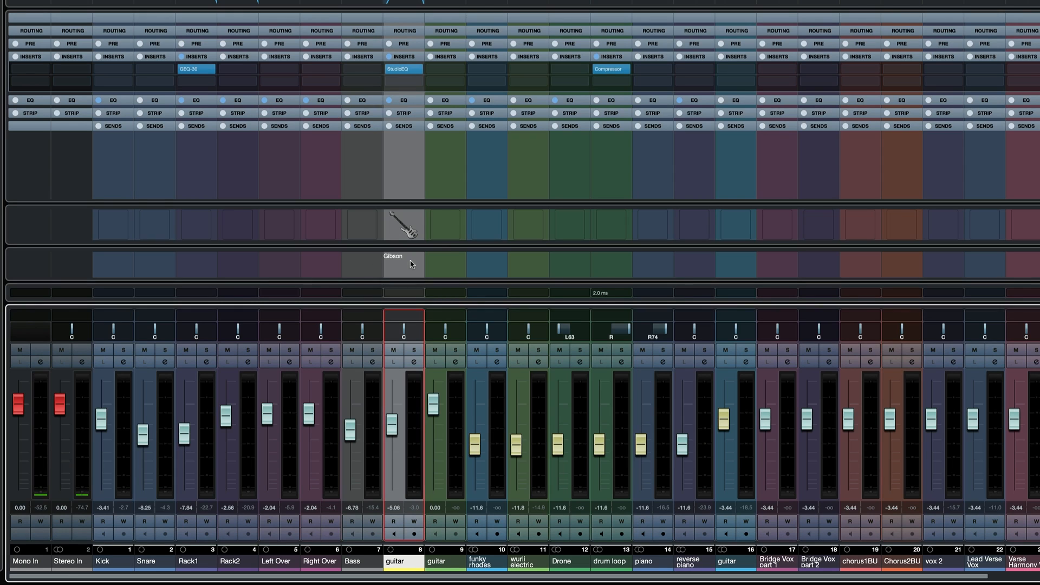
{"action": "left_click", "coordinate": [361, 258]}
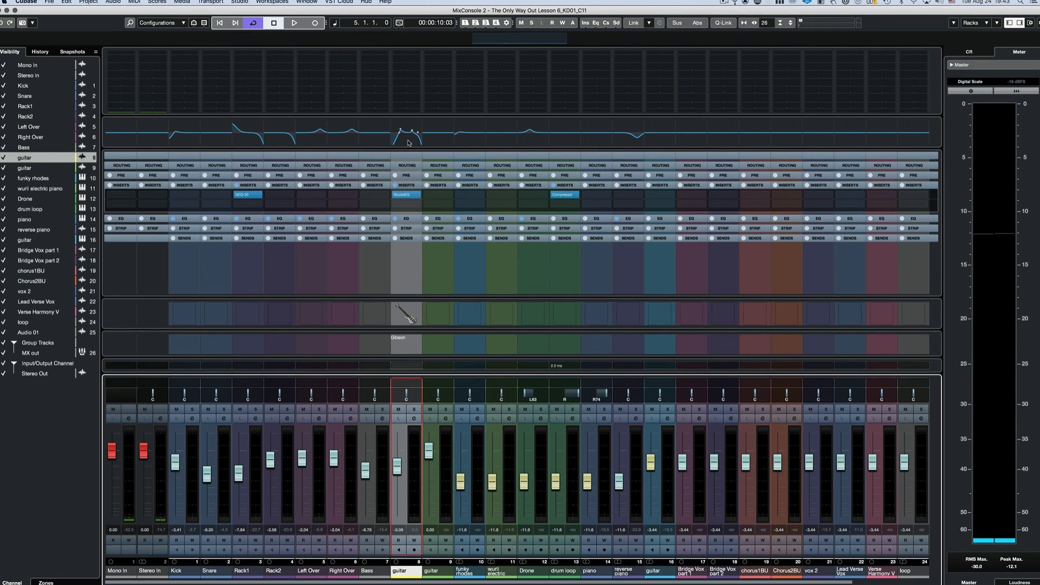
Step: Cycle the focus between the MixConsole's meter, rack and fader sections
{"action": "key", "text": "Tab"}
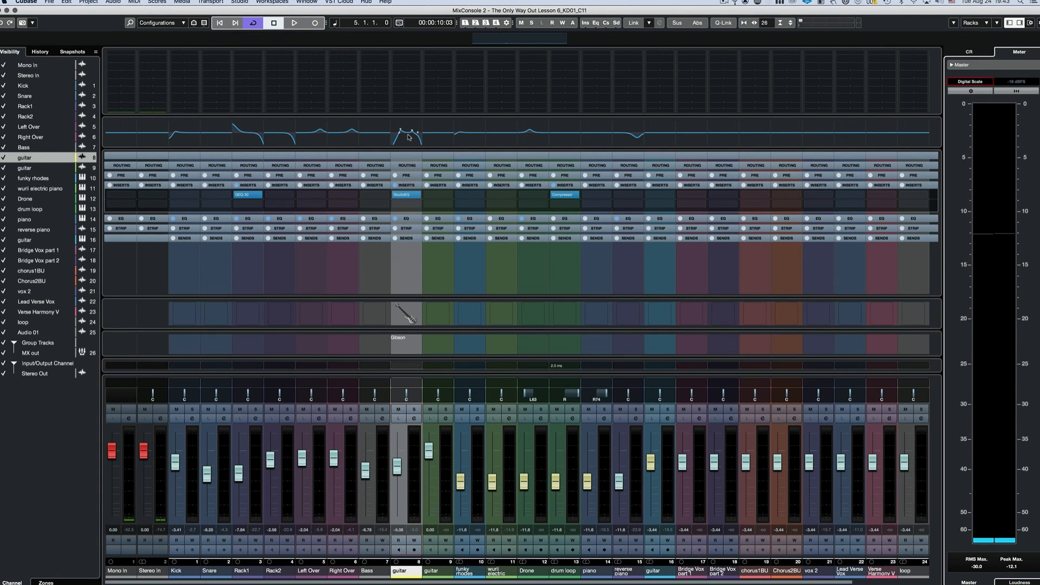
{"action": "key", "text": "Tab"}
{"action": "key", "text": "Tab"}
{"action": "key", "text": "Tab"}
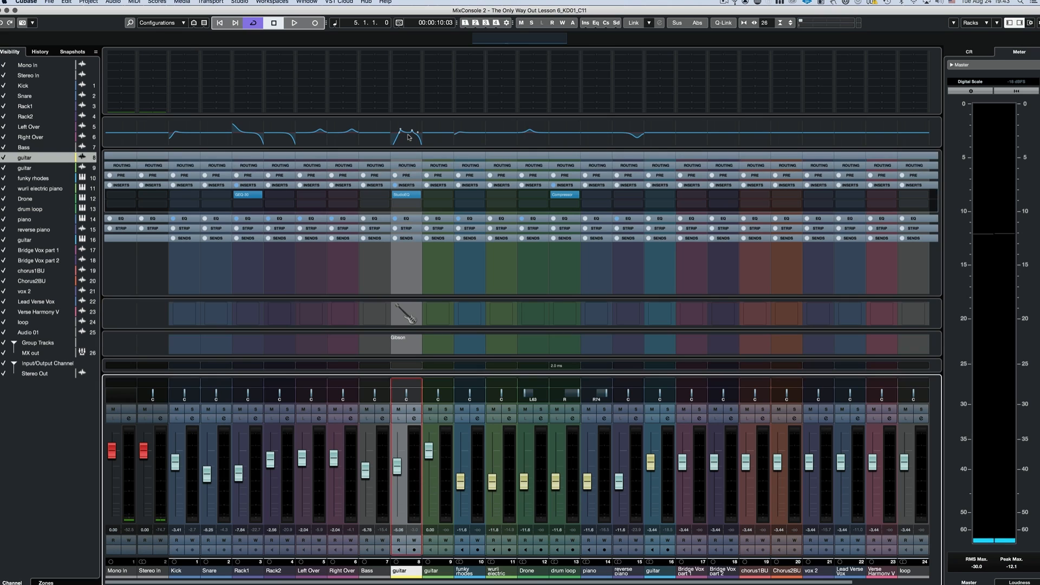
{"action": "key", "text": "shift+Tab"}
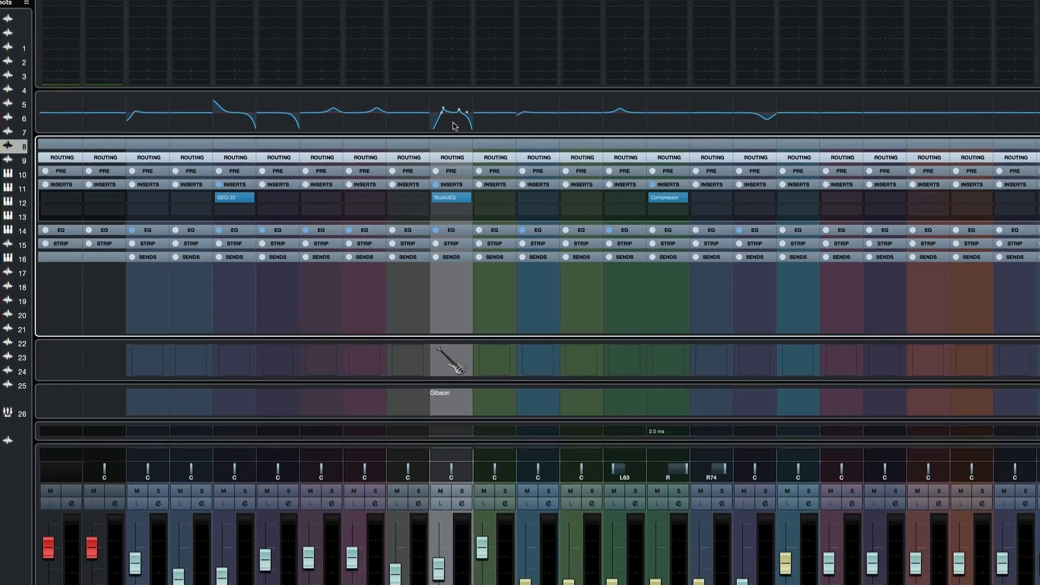
Step: View the enlarged EQ curve of guitar channel 8, close it, and reselect the channel
{"action": "left_click", "coordinate": [409, 144]}
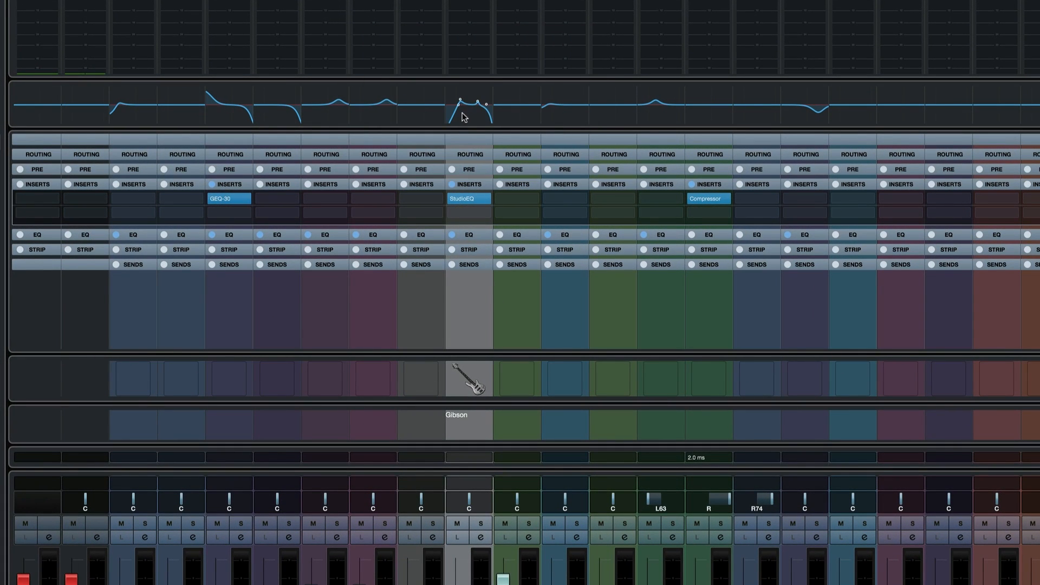
{"action": "left_click", "coordinate": [465, 114]}
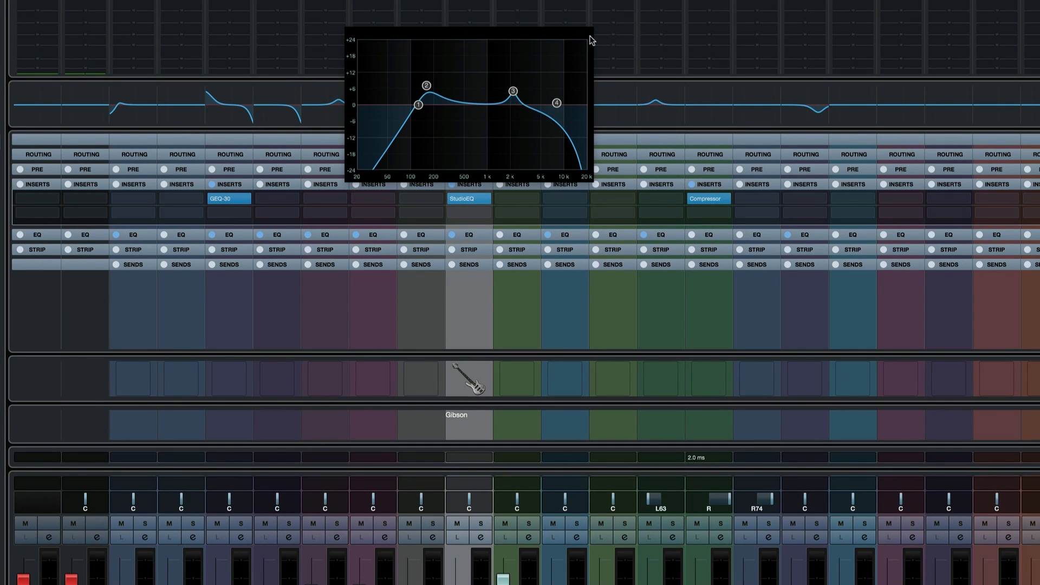
{"action": "left_click", "coordinate": [612, 34]}
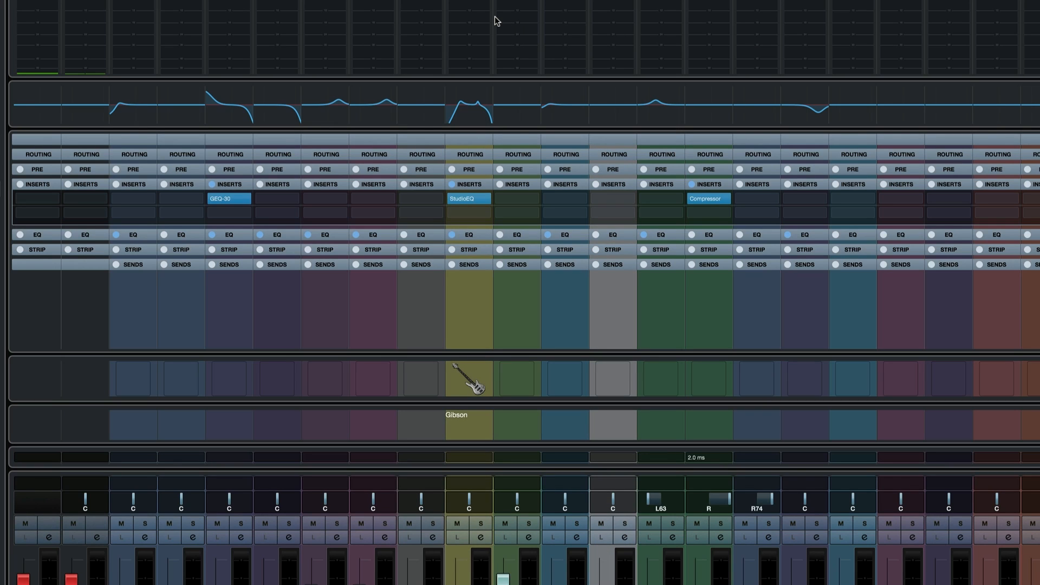
{"action": "left_click", "coordinate": [444, 30]}
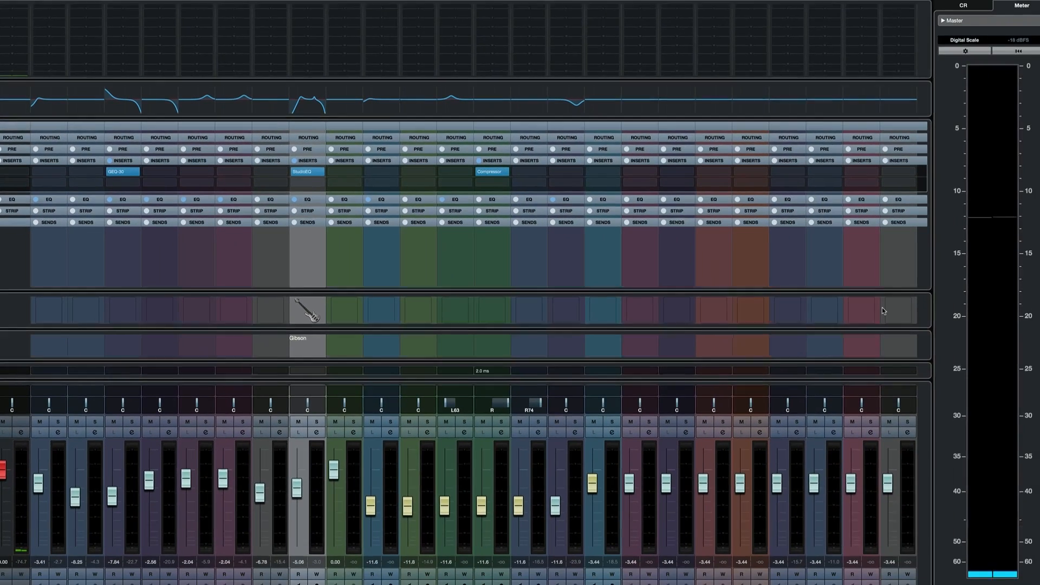
Step: Review the master meter's scale options, keep Digital Scale, and view the meter settings
{"action": "left_click", "coordinate": [981, 302]}
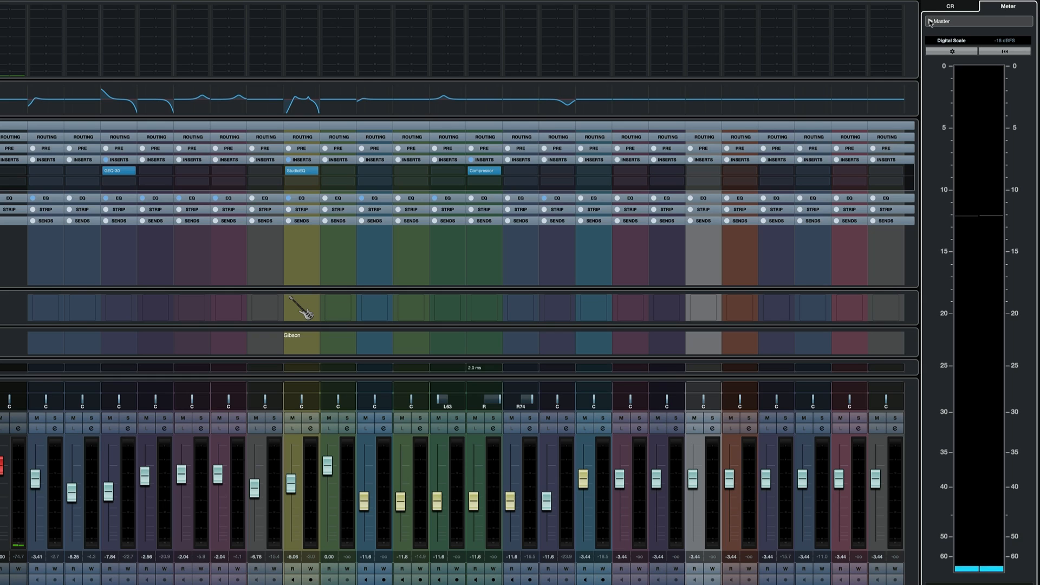
{"action": "left_click", "coordinate": [942, 40]}
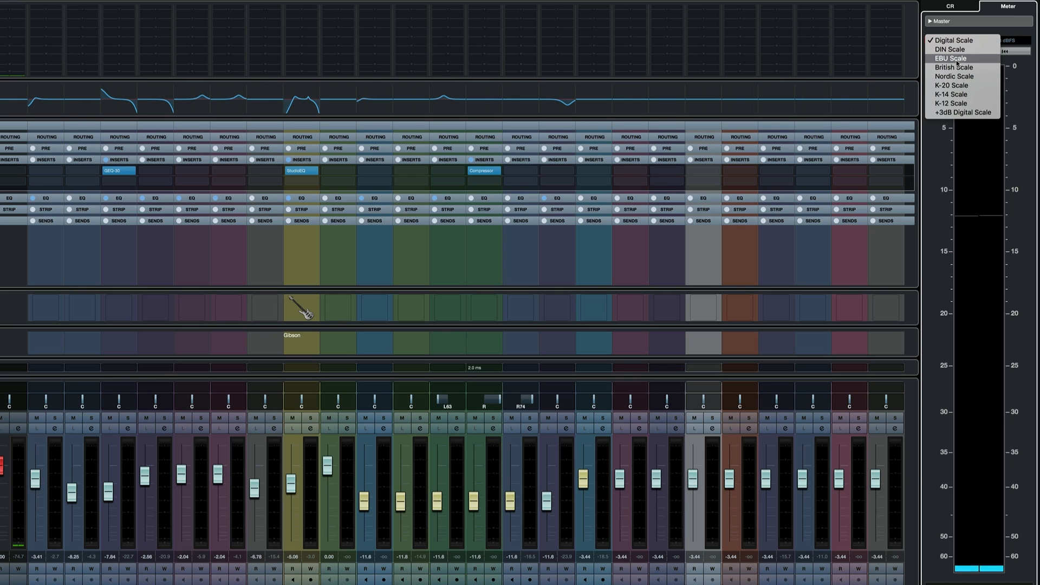
{"action": "left_click", "coordinate": [958, 44]}
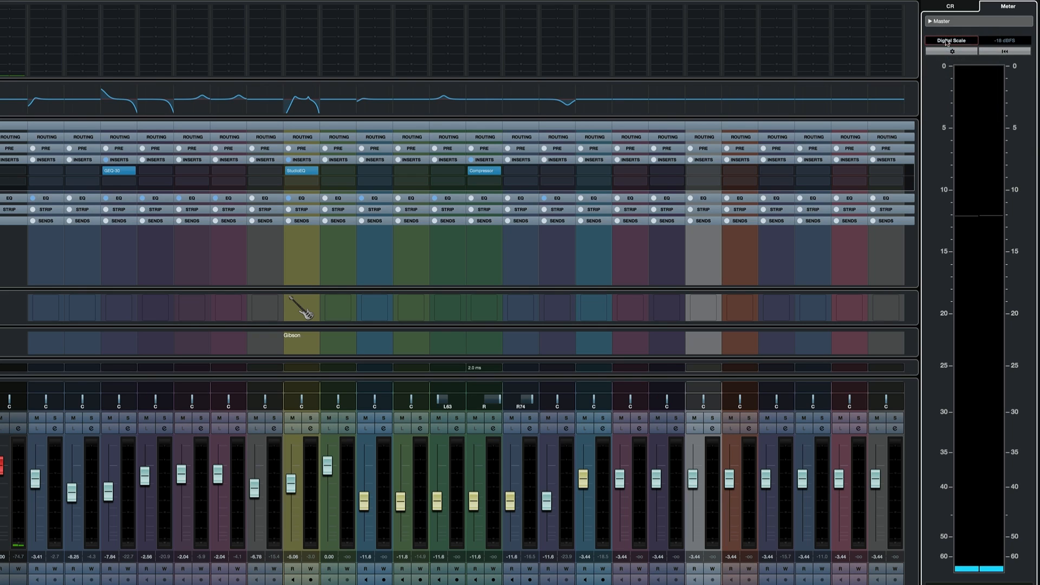
{"action": "left_click", "coordinate": [952, 51]}
Step: Play the project to measure its loudness, and switch the loudness units to LU and back to LUFS
{"action": "key", "text": "space"}
{"action": "left_click", "coordinate": [1005, 584]}
{"action": "key", "text": "space"}
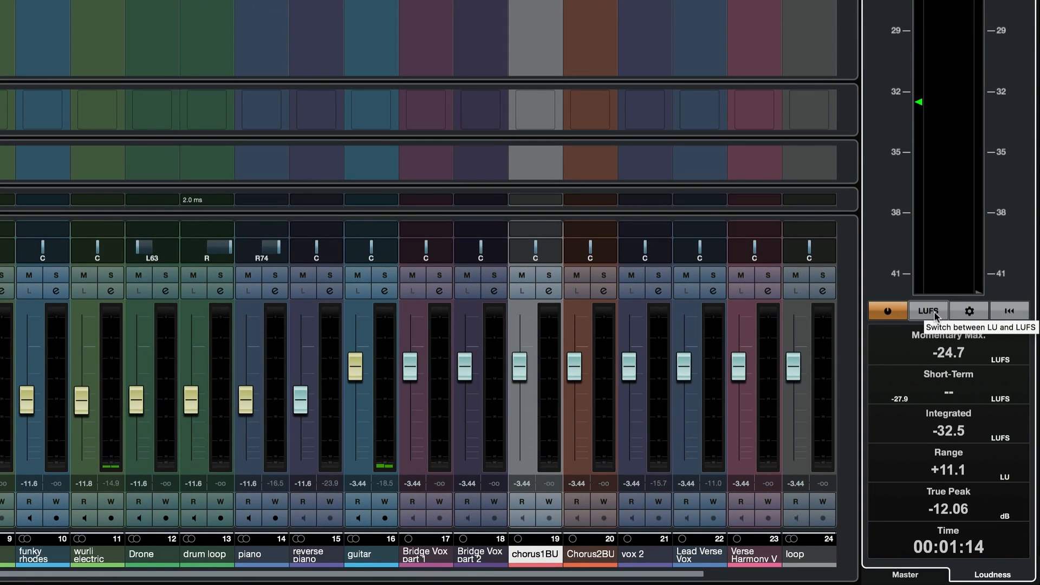
{"action": "left_click", "coordinate": [928, 312]}
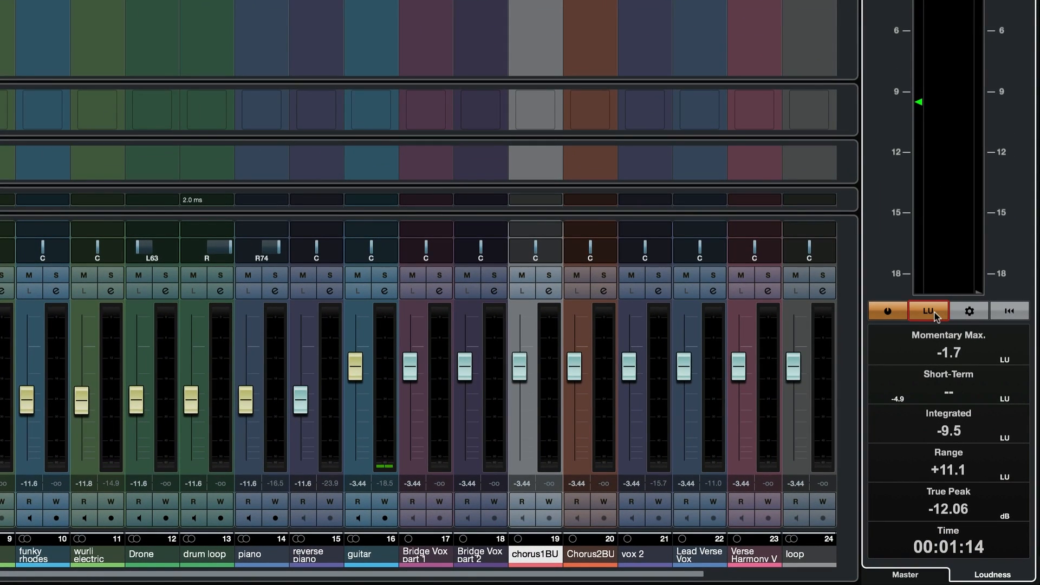
{"action": "left_click", "coordinate": [928, 311]}
Step: Review the loudness reference and tolerance settings, close them, and return to the Master meter
{"action": "left_click", "coordinate": [969, 311]}
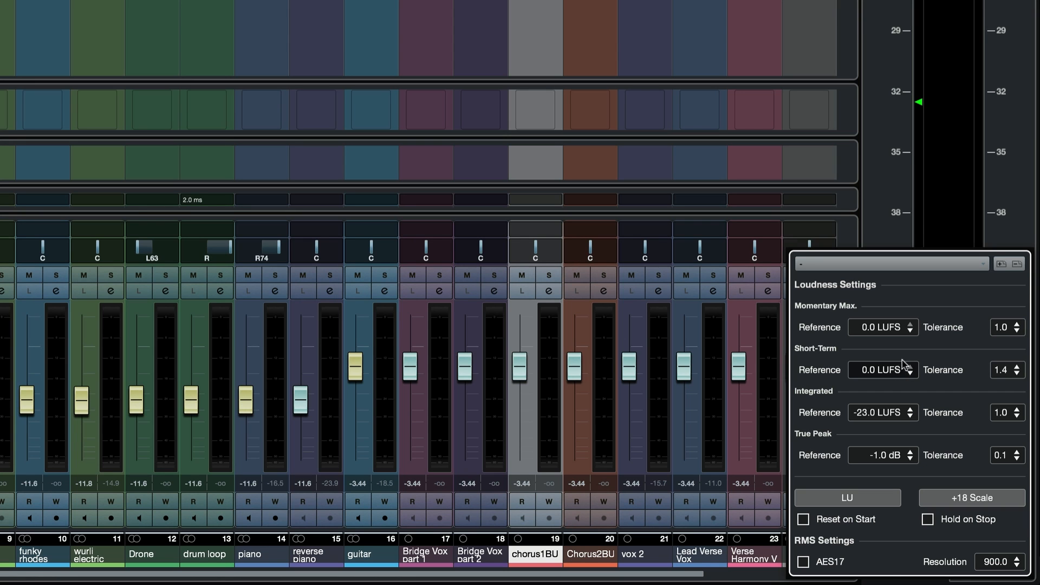
{"action": "left_click", "coordinate": [907, 582]}
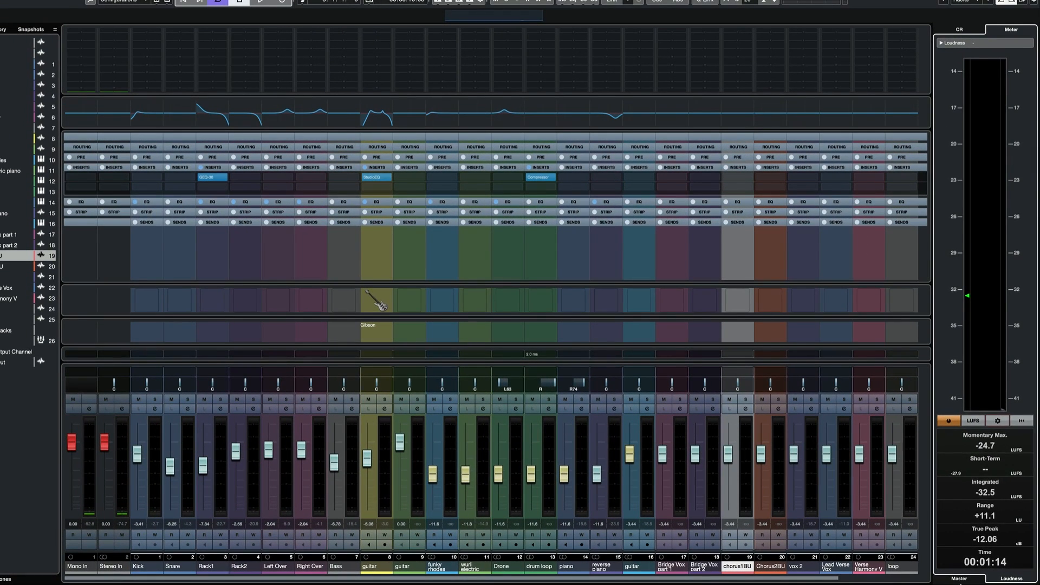
{"action": "left_click", "coordinate": [958, 579]}
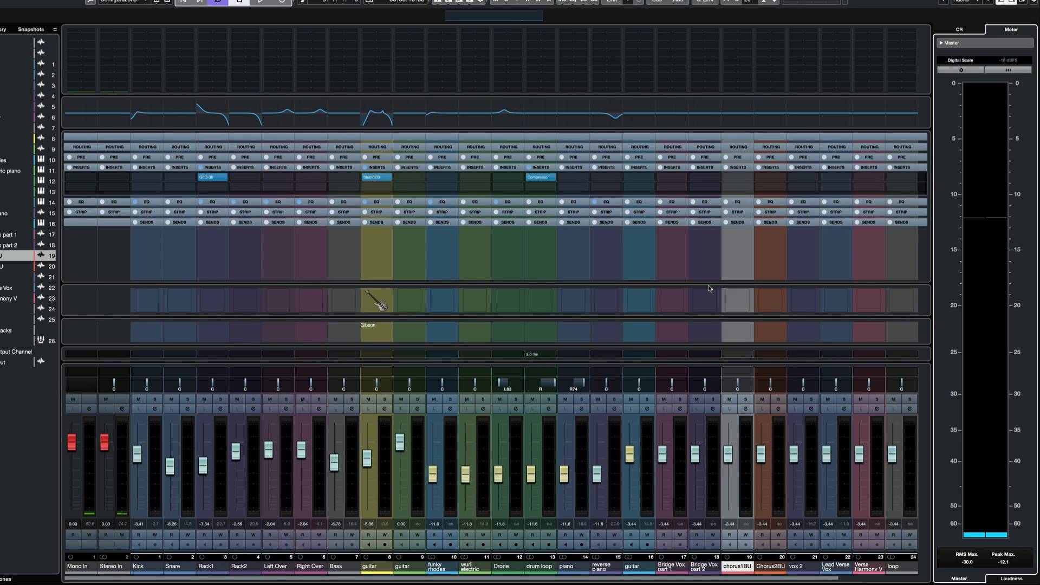
Step: Move the focus to the rack section and show all rack types in the MixConsole
{"action": "key", "text": "Tab"}
{"action": "key", "text": "Tab"}
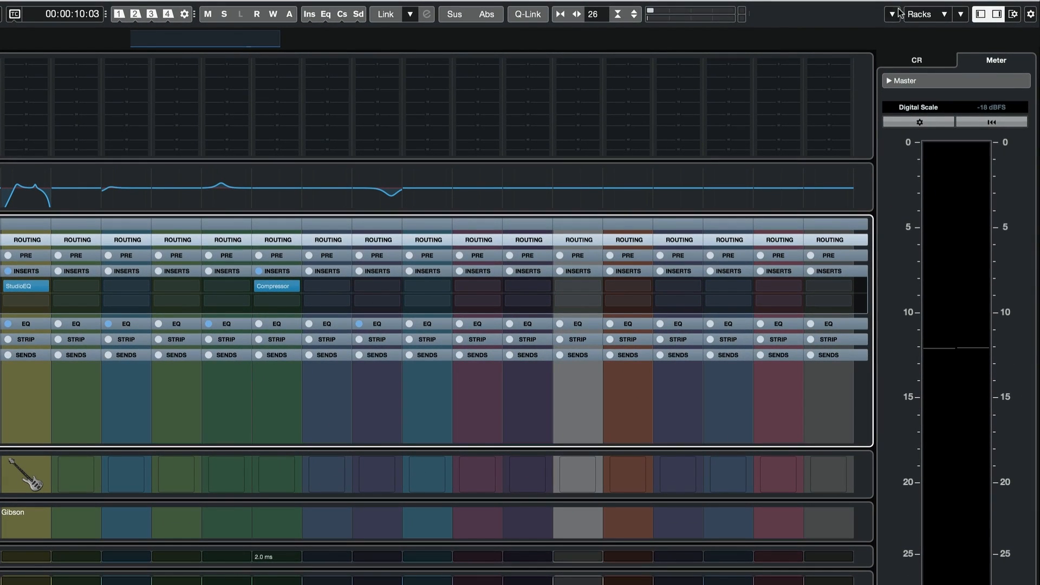
{"action": "left_click", "coordinate": [932, 14]}
{"action": "left_click", "coordinate": [920, 53]}
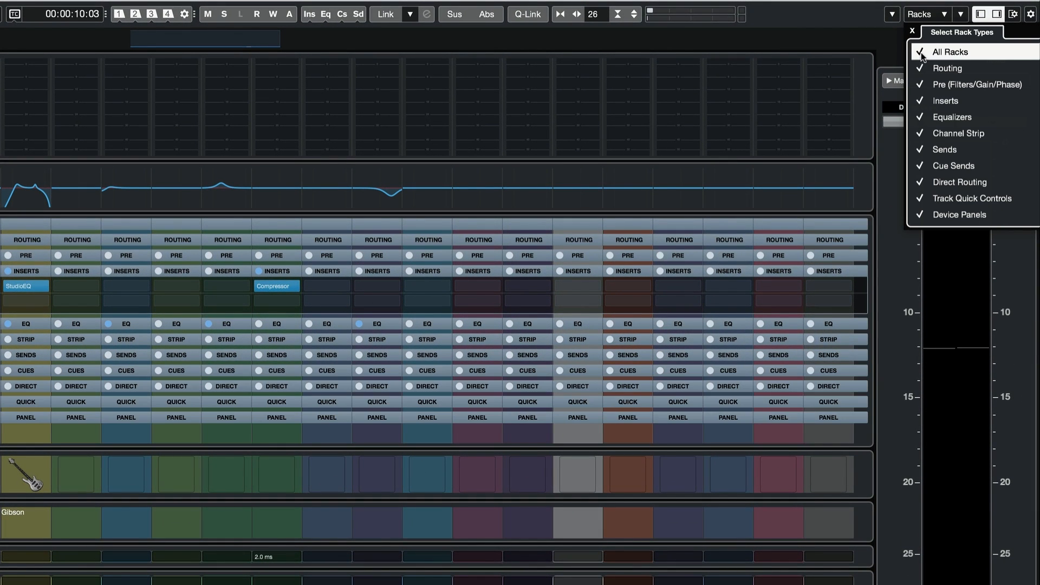
{"action": "left_click", "coordinate": [922, 53]}
{"action": "left_click", "coordinate": [924, 52]}
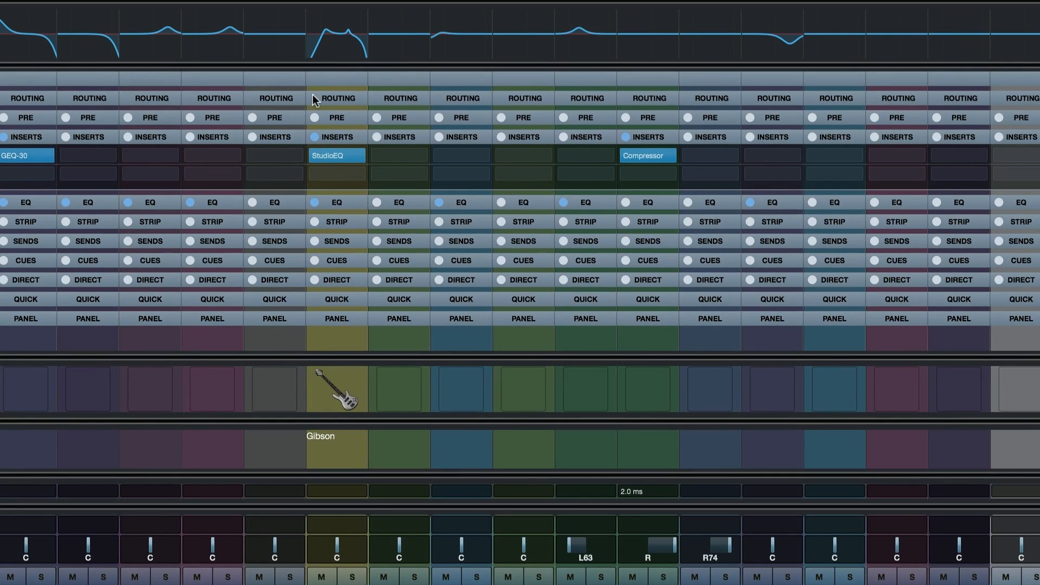
Step: Expand and collapse the Routing and Pre racks in turn, and collapse the Inserts rack
{"action": "left_click", "coordinate": [330, 98]}
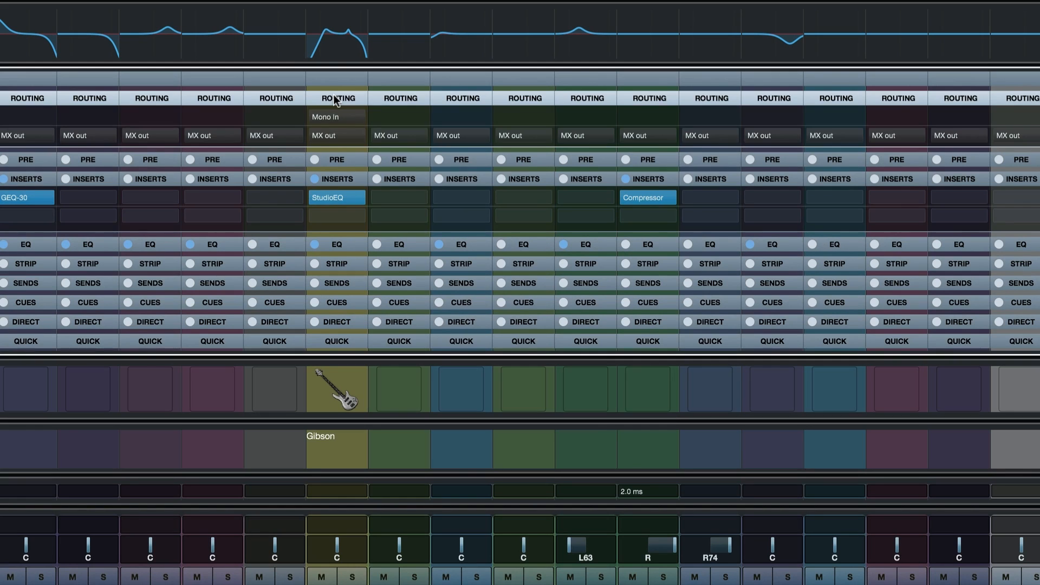
{"action": "left_click", "coordinate": [334, 100]}
{"action": "left_click", "coordinate": [334, 115]}
{"action": "left_click", "coordinate": [337, 117]}
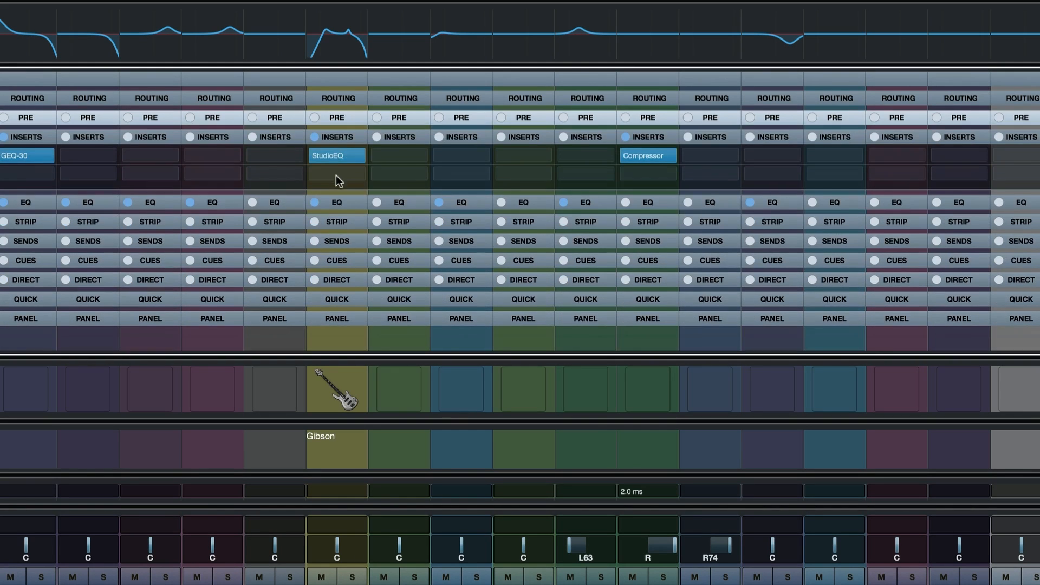
{"action": "left_click", "coordinate": [331, 137]}
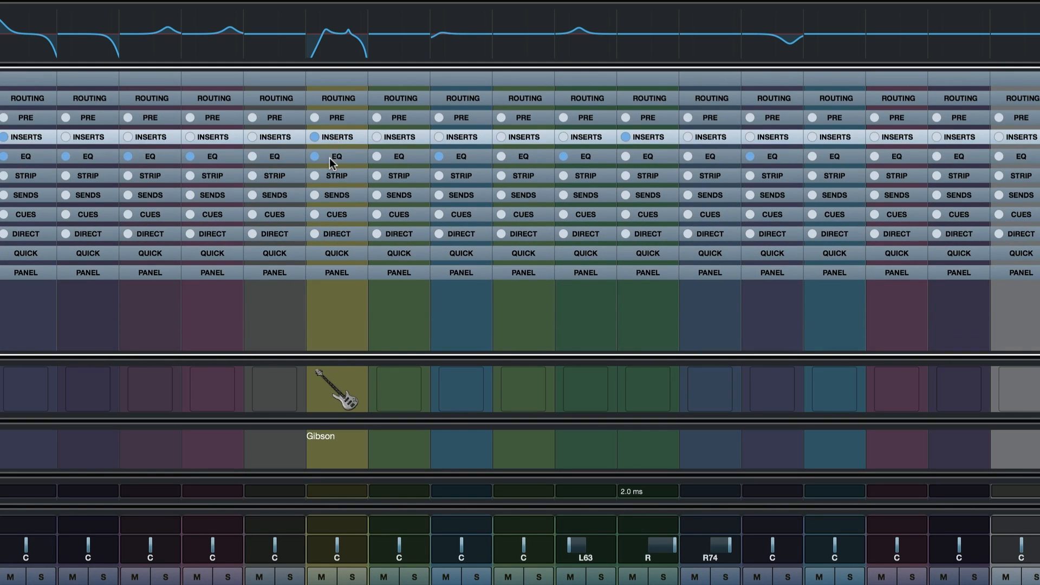
Step: Expand and collapse the EQ, Sends, Cues, Direct, Quick and Panel racks in turn
{"action": "left_click", "coordinate": [329, 158]}
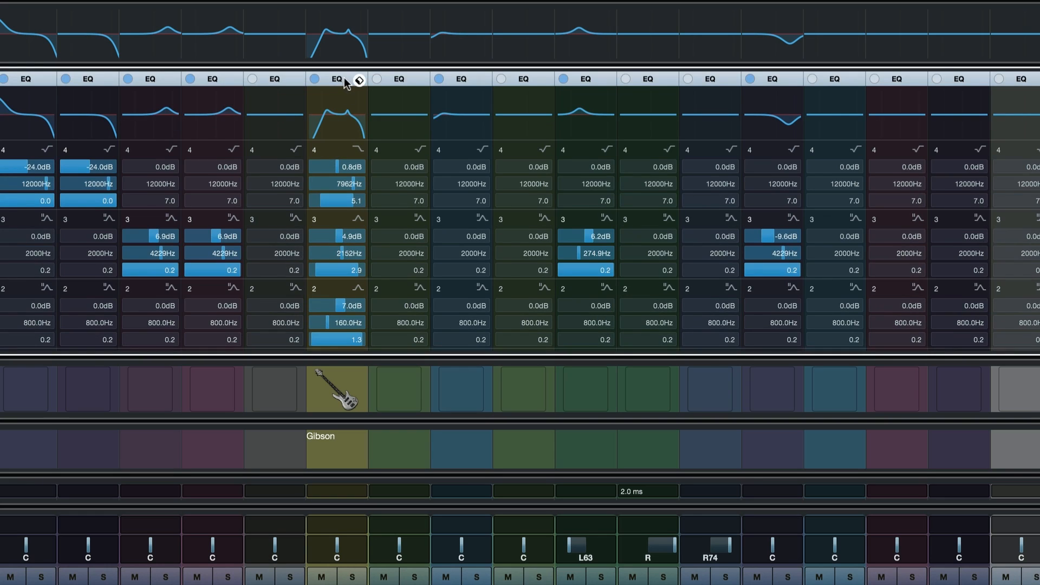
{"action": "left_click", "coordinate": [341, 79]}
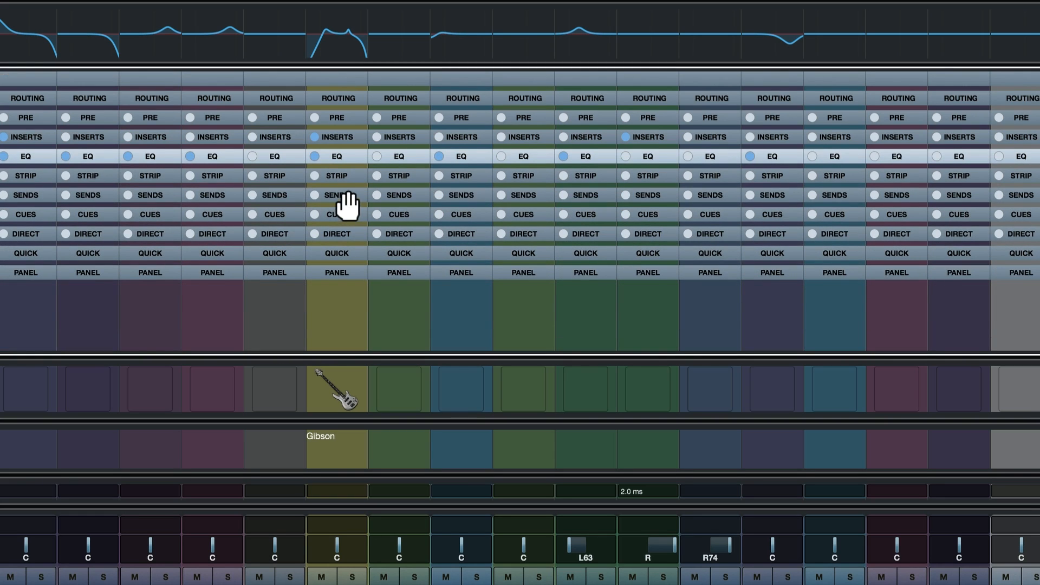
{"action": "left_click", "coordinate": [337, 192]}
{"action": "left_click", "coordinate": [338, 196]}
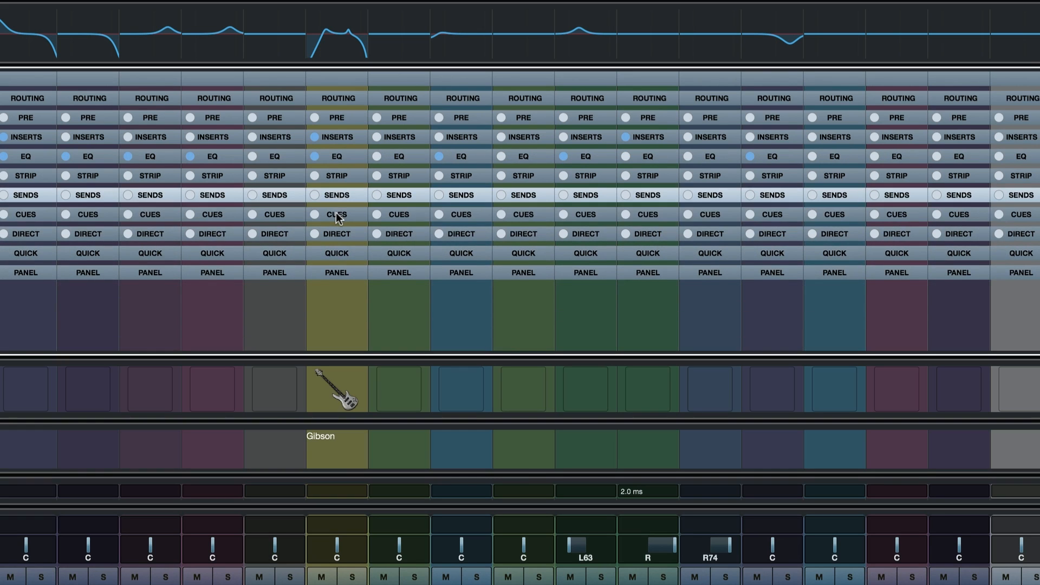
{"action": "left_click", "coordinate": [337, 215]}
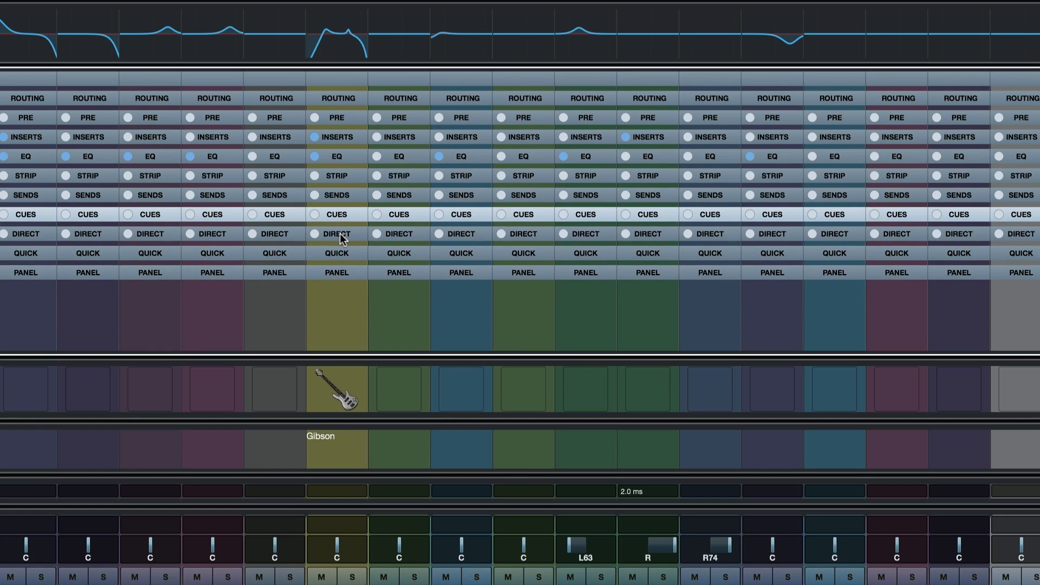
{"action": "left_click", "coordinate": [338, 233]}
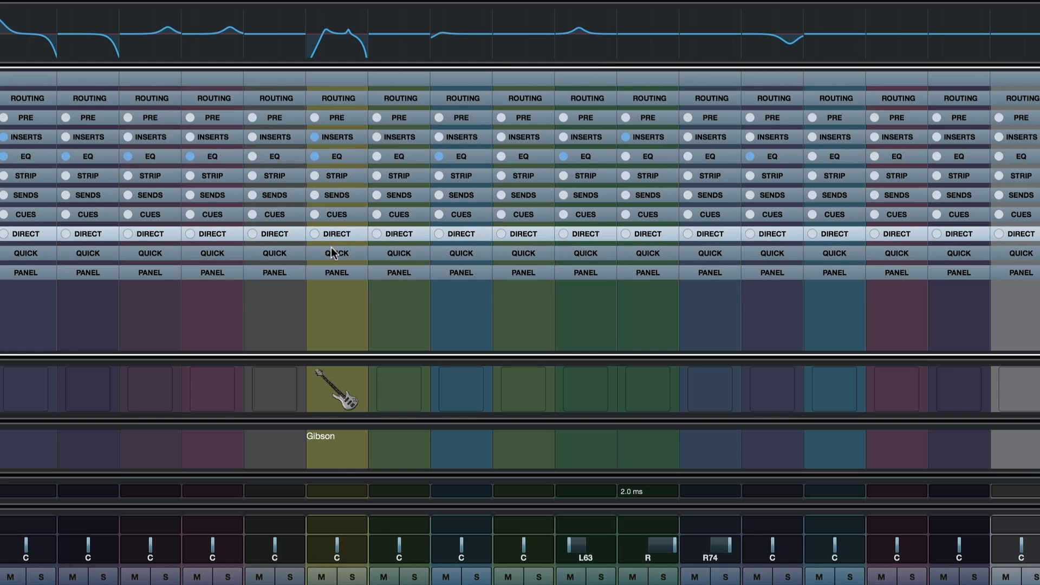
{"action": "left_click", "coordinate": [332, 252]}
{"action": "left_click", "coordinate": [331, 253]}
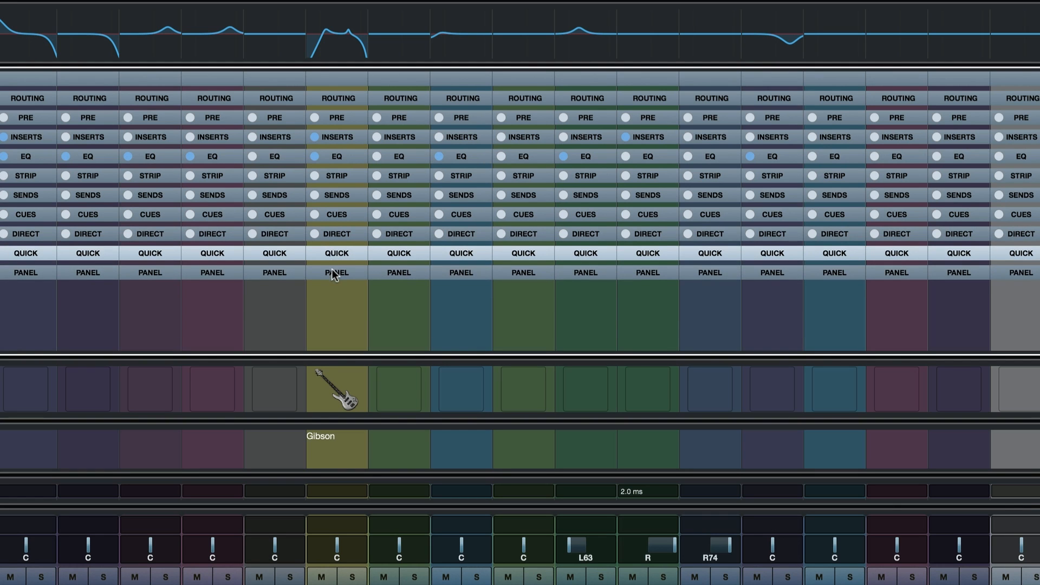
{"action": "left_click", "coordinate": [332, 271]}
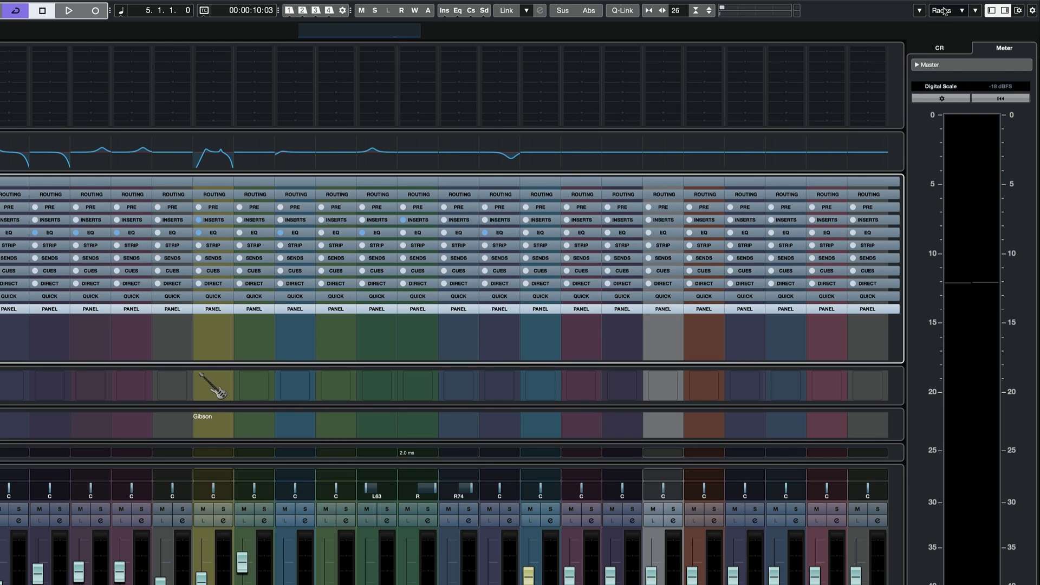
Step: Hide the Pre, Track Quick Controls, Device Panels, Direct Routing and Cue Sends racks from the MixConsole
{"action": "left_click", "coordinate": [944, 11]}
{"action": "left_click", "coordinate": [948, 70]}
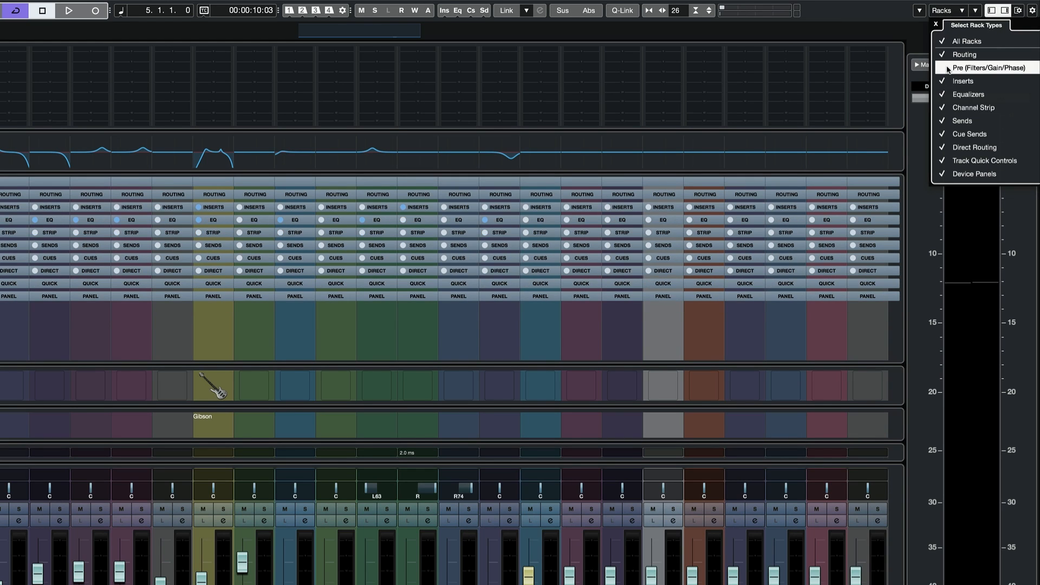
{"action": "left_click", "coordinate": [949, 161]}
{"action": "left_click", "coordinate": [956, 176]}
{"action": "left_click", "coordinate": [957, 150]}
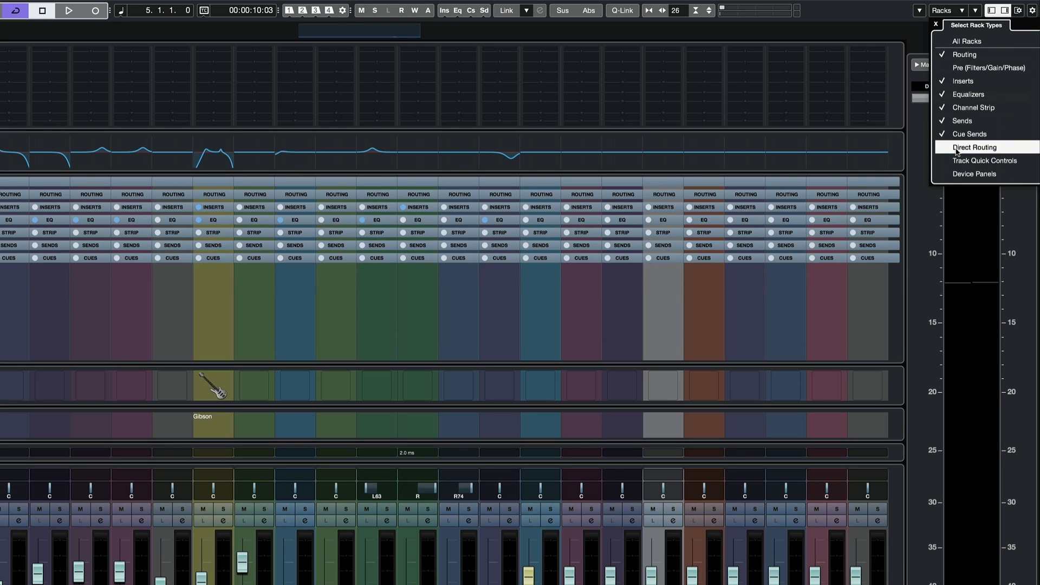
{"action": "left_click", "coordinate": [957, 135]}
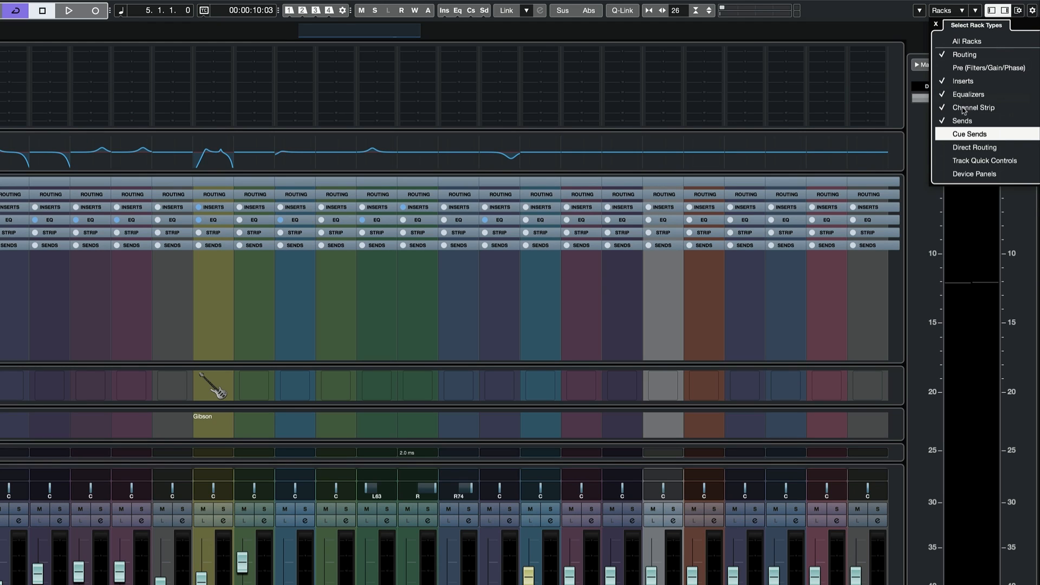
{"action": "left_click", "coordinate": [543, 327]}
Step: Expand the Inserts rack, and in channel 8's guitar settings shift StudioEQ to the second insert slot and back to the first
{"action": "left_click", "coordinate": [215, 207]}
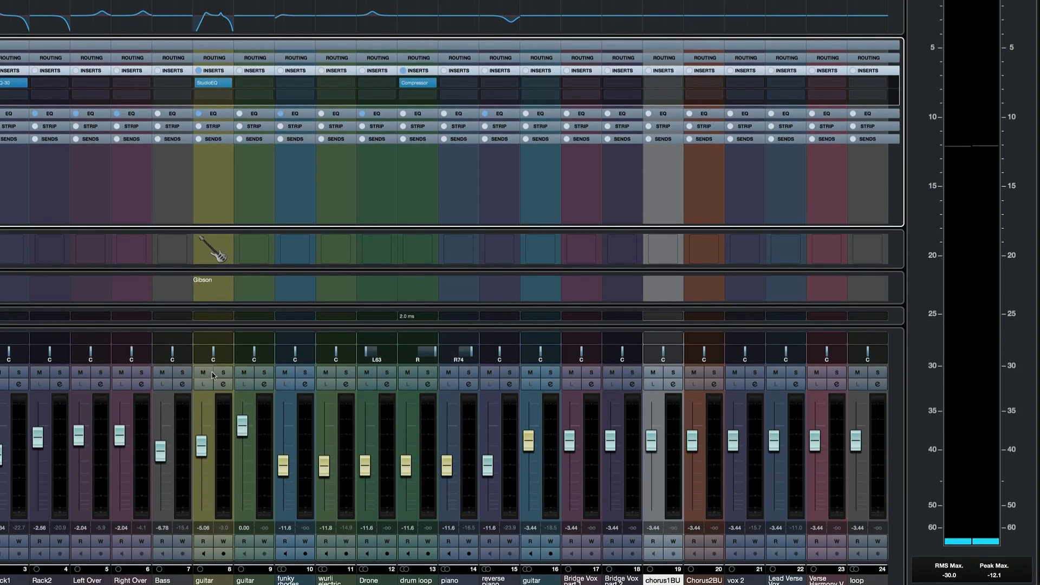
{"action": "left_click", "coordinate": [224, 384]}
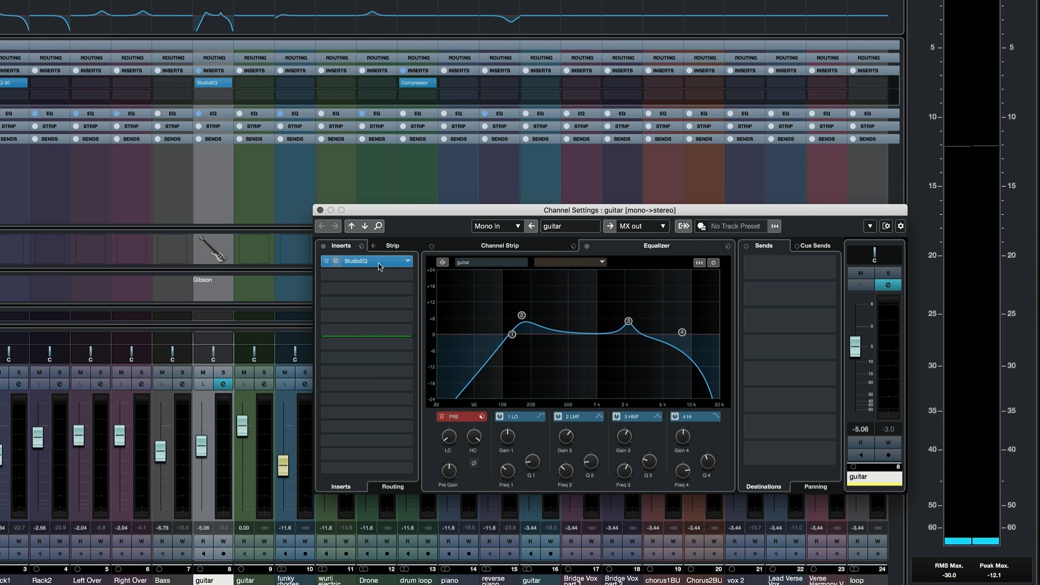
{"action": "left_click_drag", "start_coordinate": [378, 262], "coordinate": [379, 276]}
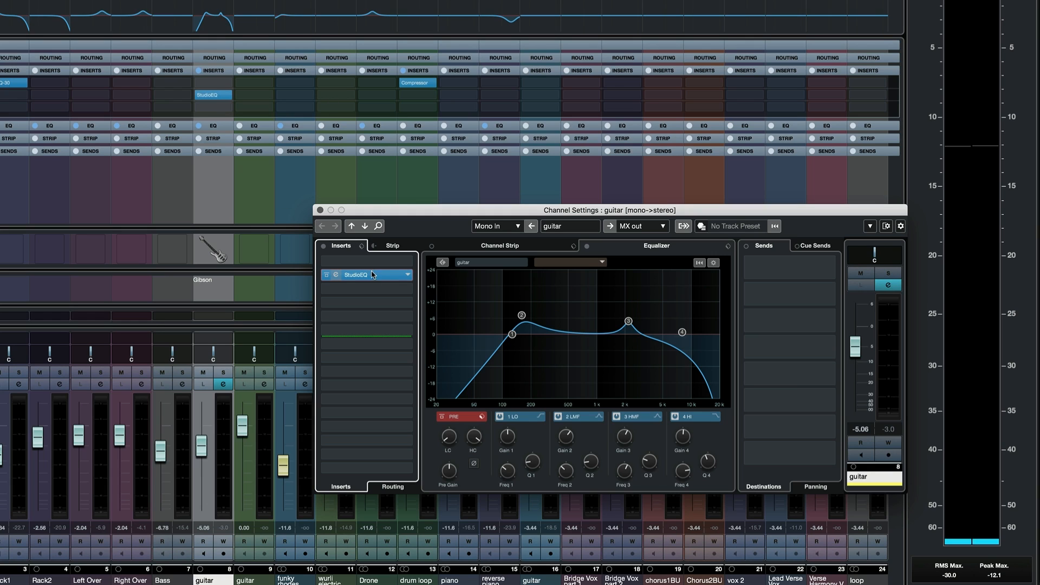
{"action": "left_click_drag", "start_coordinate": [375, 276], "coordinate": [373, 262]}
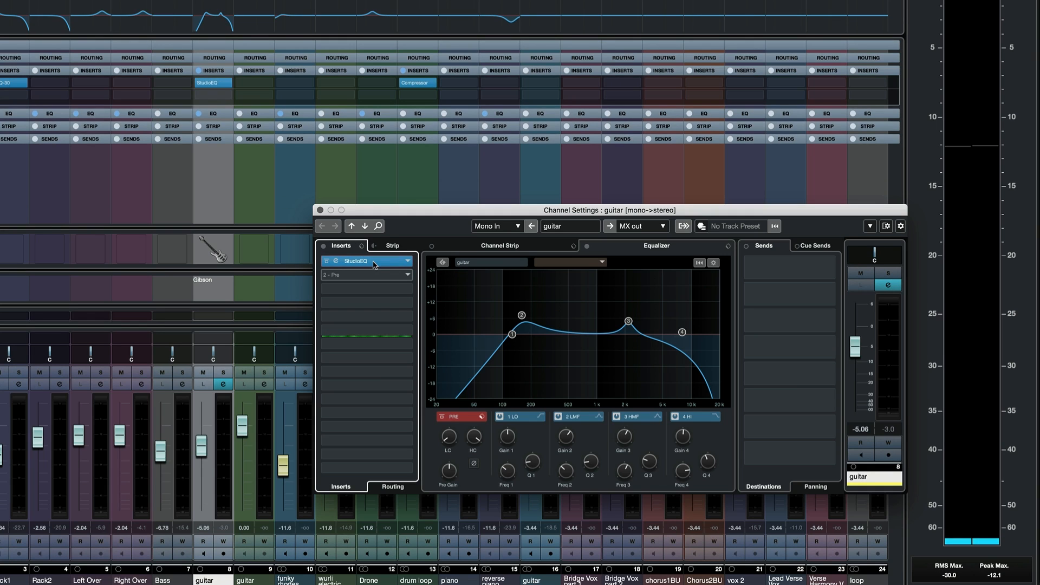
{"action": "left_click", "coordinate": [320, 210]}
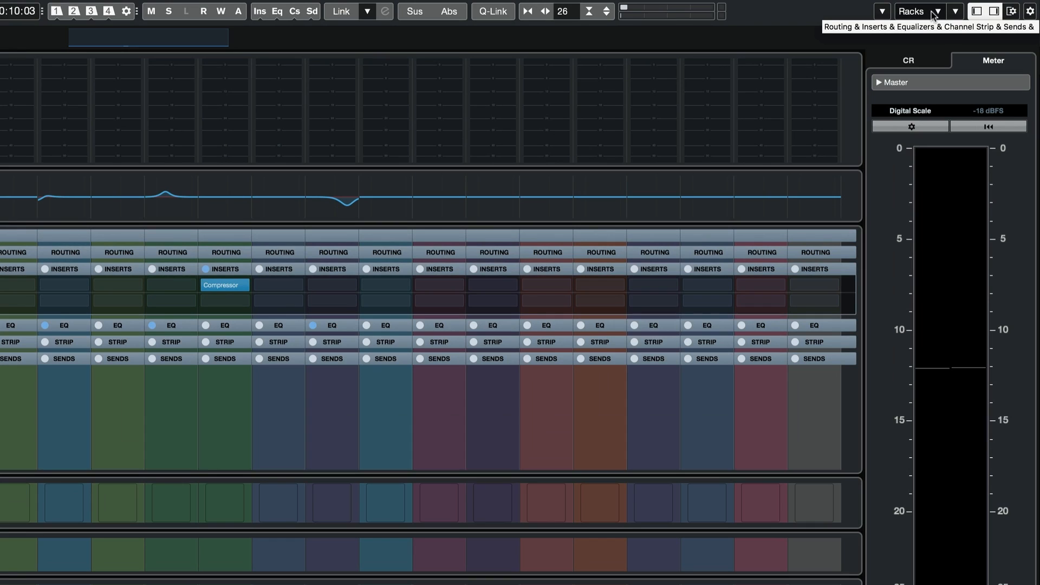
Step: Turn on Fixed Number of Slots for the racks and turn it off again
{"action": "left_click", "coordinate": [954, 11]}
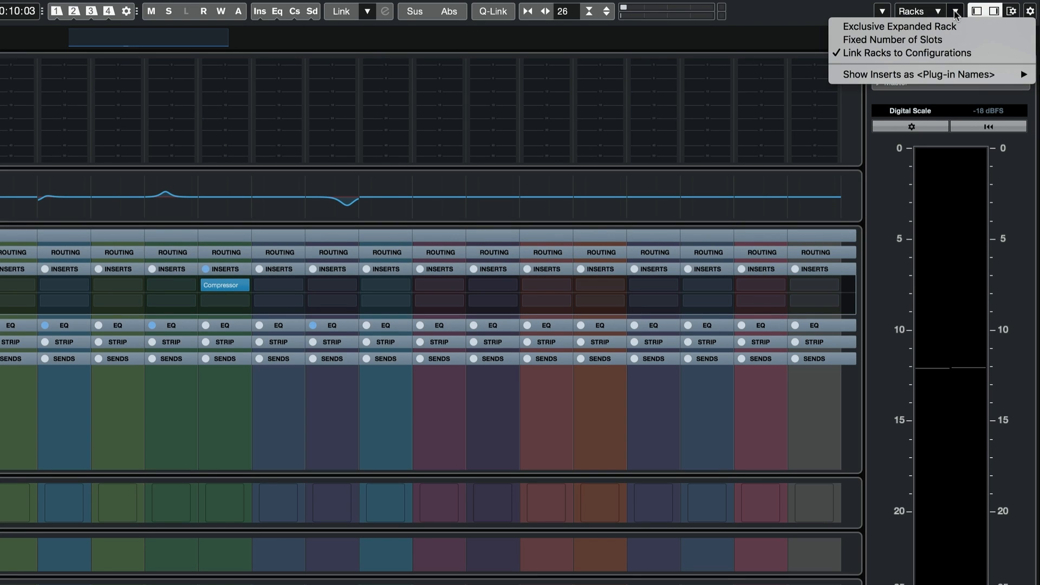
{"action": "left_click", "coordinate": [939, 40]}
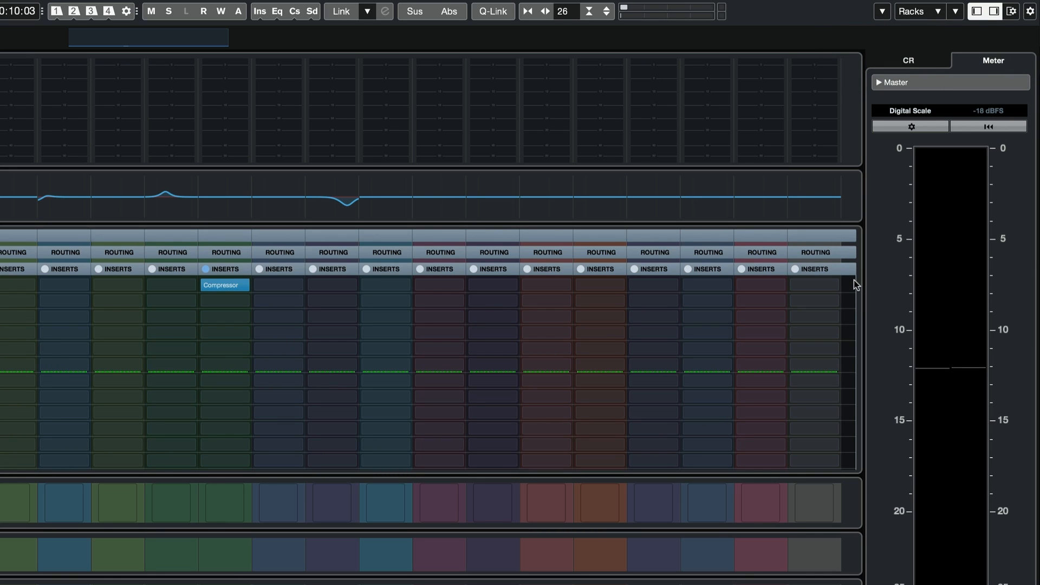
{"action": "left_click", "coordinate": [955, 11]}
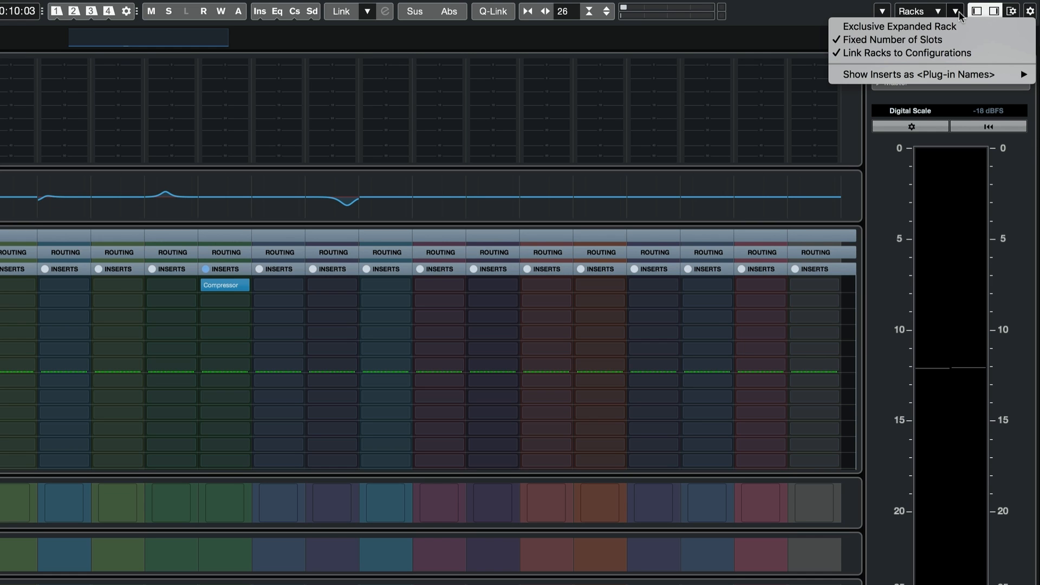
{"action": "left_click", "coordinate": [949, 38]}
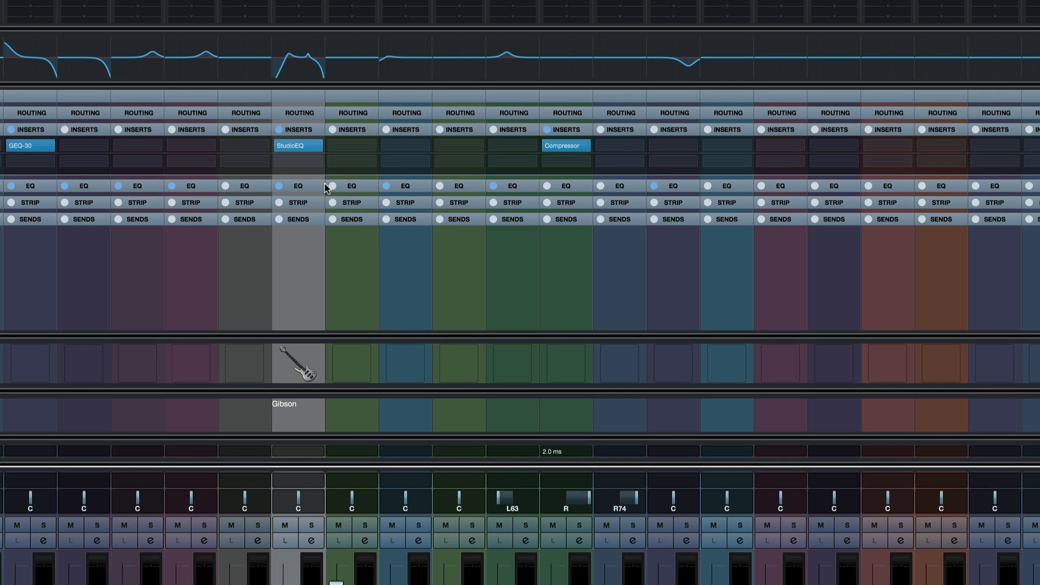
Step: Move StudioEQ to the second insert slot directly in the guitar channel's Inserts rack and return it to the first
{"action": "mouse_move", "coordinate": [294, 145]}
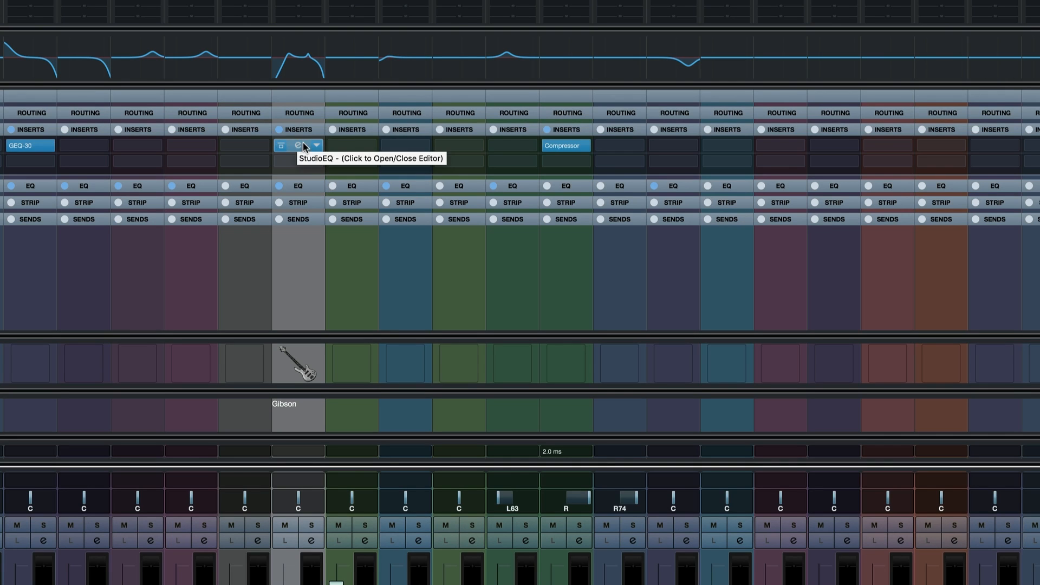
{"action": "left_click_drag", "start_coordinate": [303, 145], "coordinate": [299, 162]}
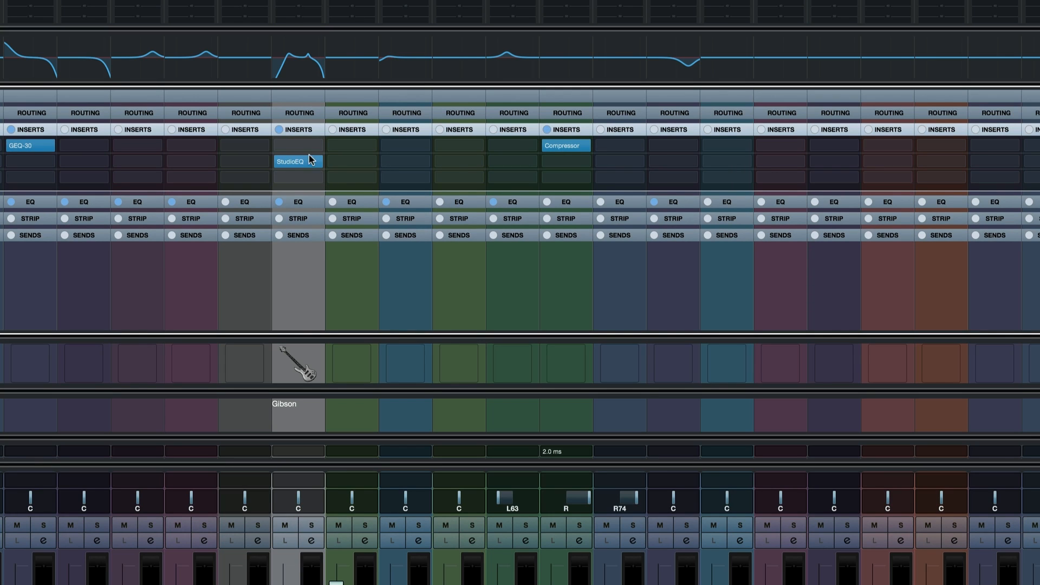
{"action": "left_click_drag", "start_coordinate": [311, 161], "coordinate": [311, 149]}
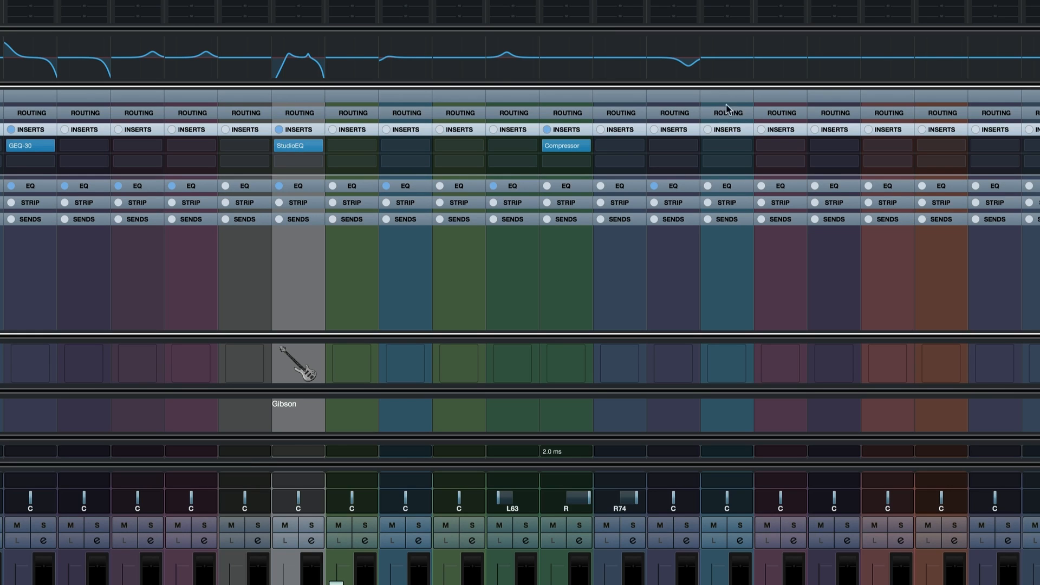
Step: Expand the Strip rack and hide Channel Latency, Notepad, Pictures, Equalizer Curve, Meter Bridge and Channel Overview from the window layout
{"action": "left_click", "coordinate": [297, 204]}
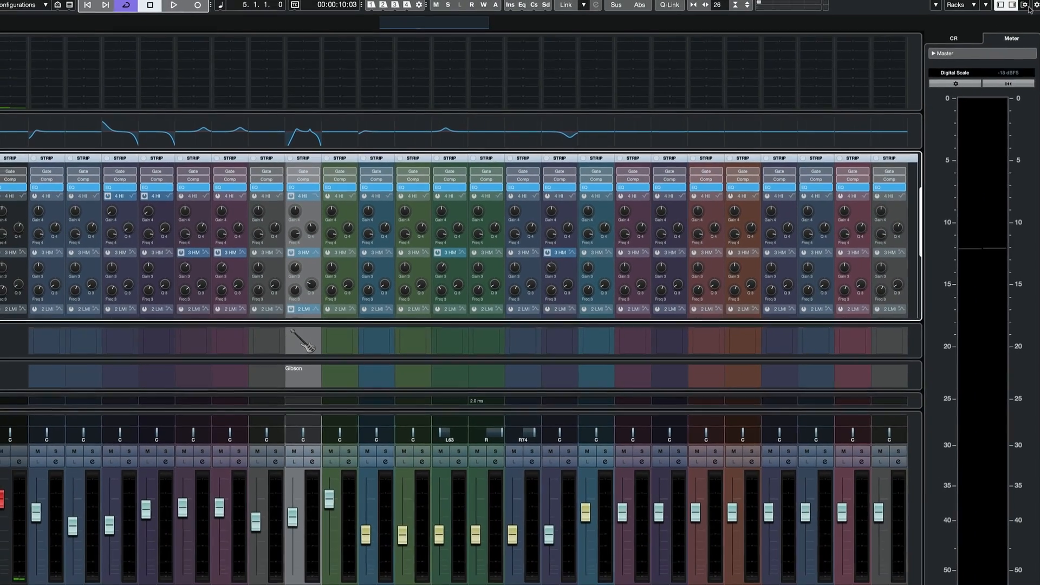
{"action": "left_click", "coordinate": [1020, 6]}
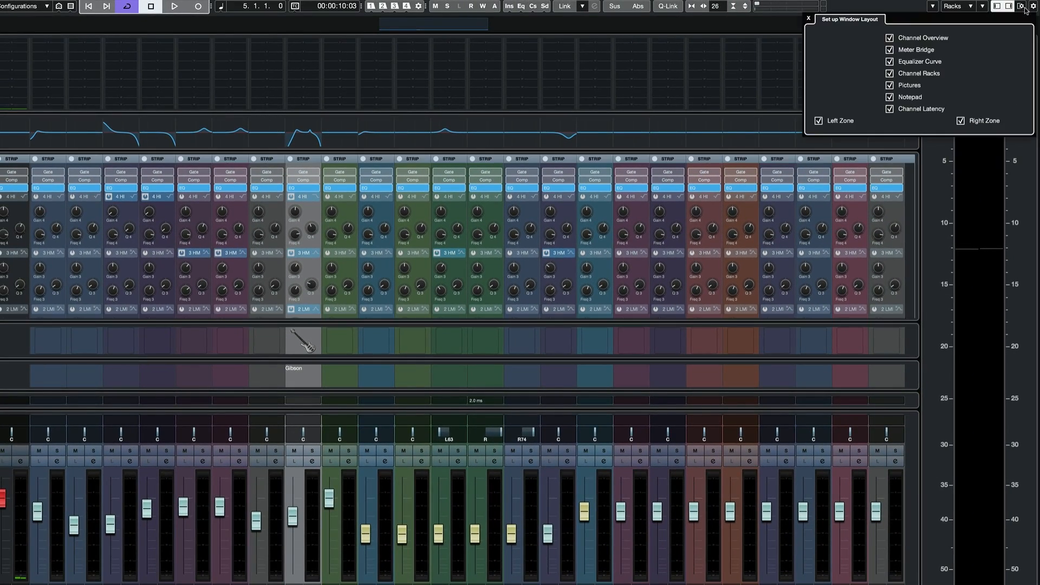
{"action": "left_click", "coordinate": [919, 108]}
{"action": "left_click", "coordinate": [912, 97]}
{"action": "left_click", "coordinate": [910, 86]}
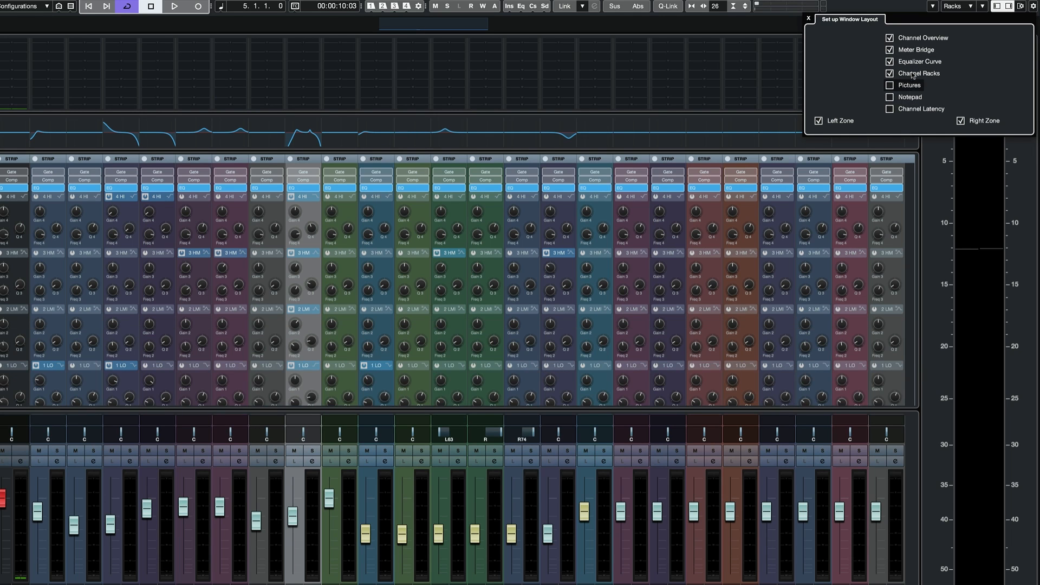
{"action": "left_click", "coordinate": [916, 63]}
{"action": "left_click", "coordinate": [913, 50]}
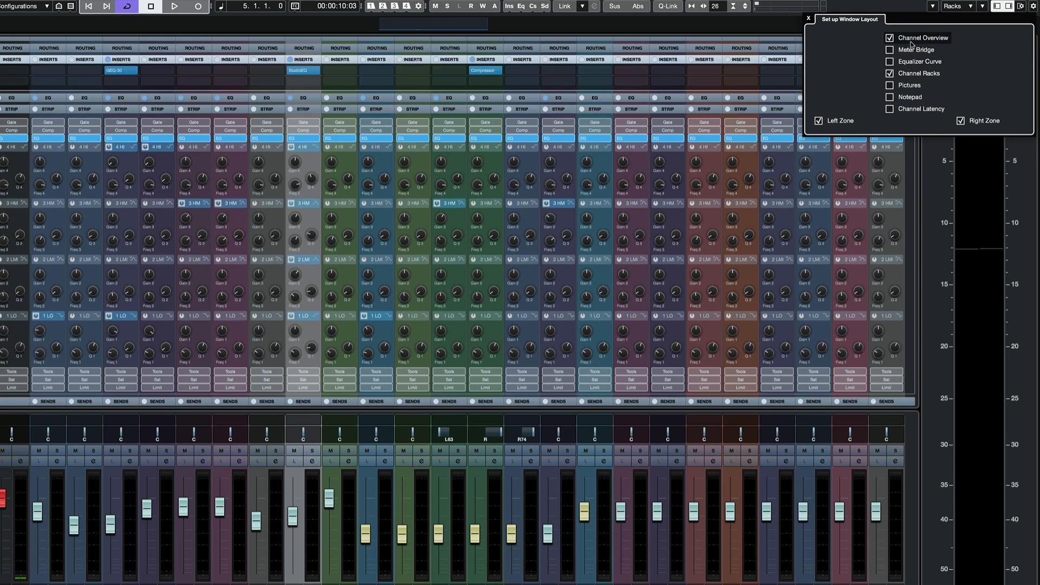
{"action": "left_click", "coordinate": [912, 42]}
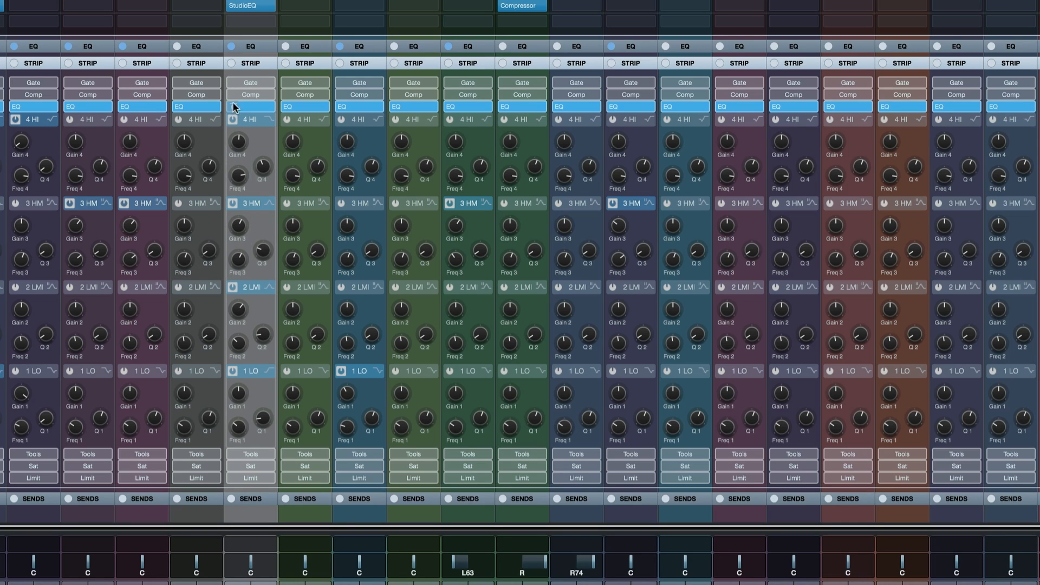
Step: Load a Noise Gate and a Tube Compressor into the selected guitar channel's strip and review its module controls
{"action": "mouse_move", "coordinate": [242, 332]}
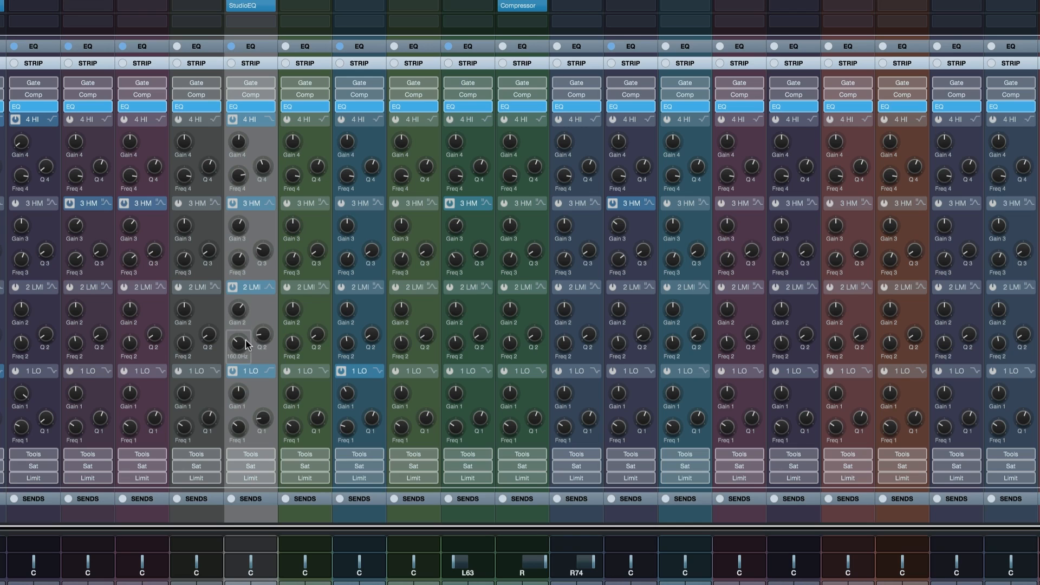
{"action": "left_click", "coordinate": [269, 85]}
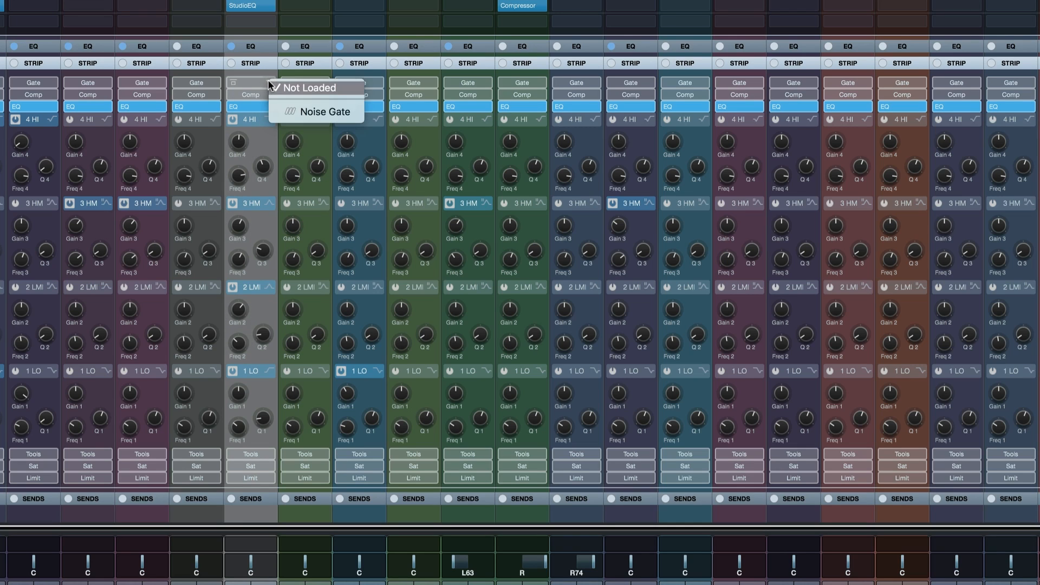
{"action": "left_click", "coordinate": [299, 112]}
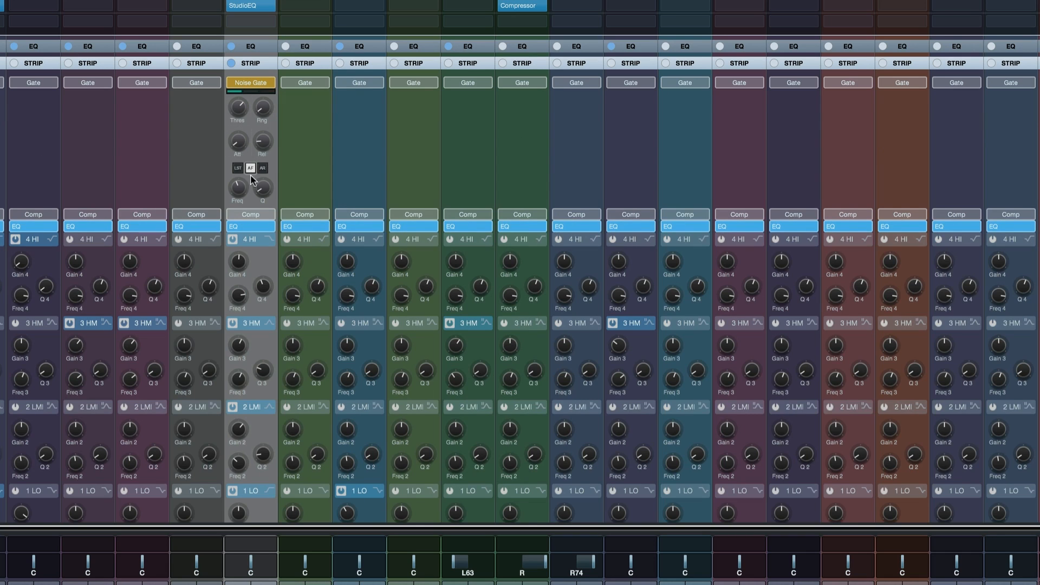
{"action": "left_click", "coordinate": [262, 216]}
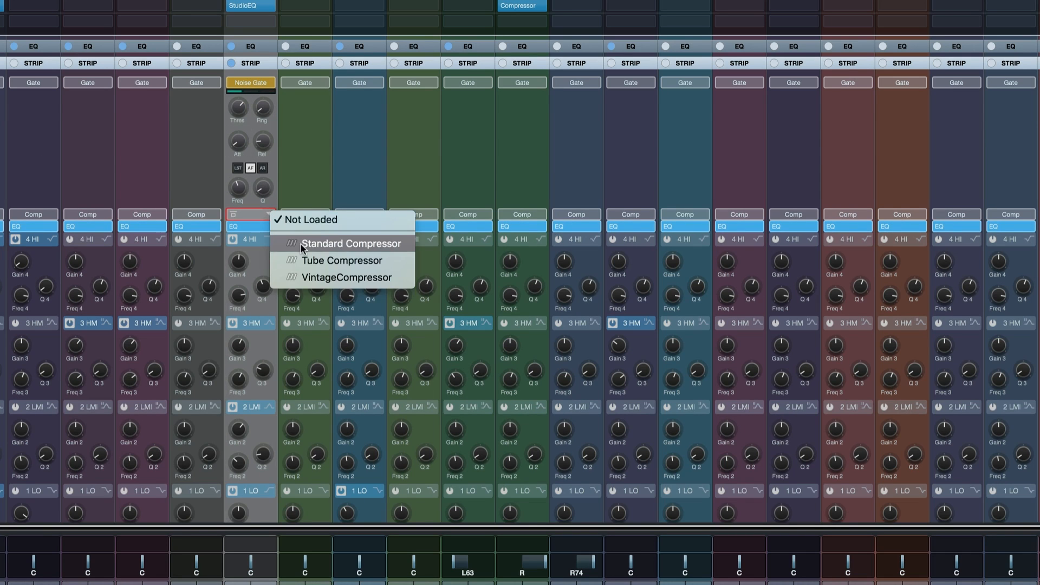
{"action": "left_click", "coordinate": [330, 259]}
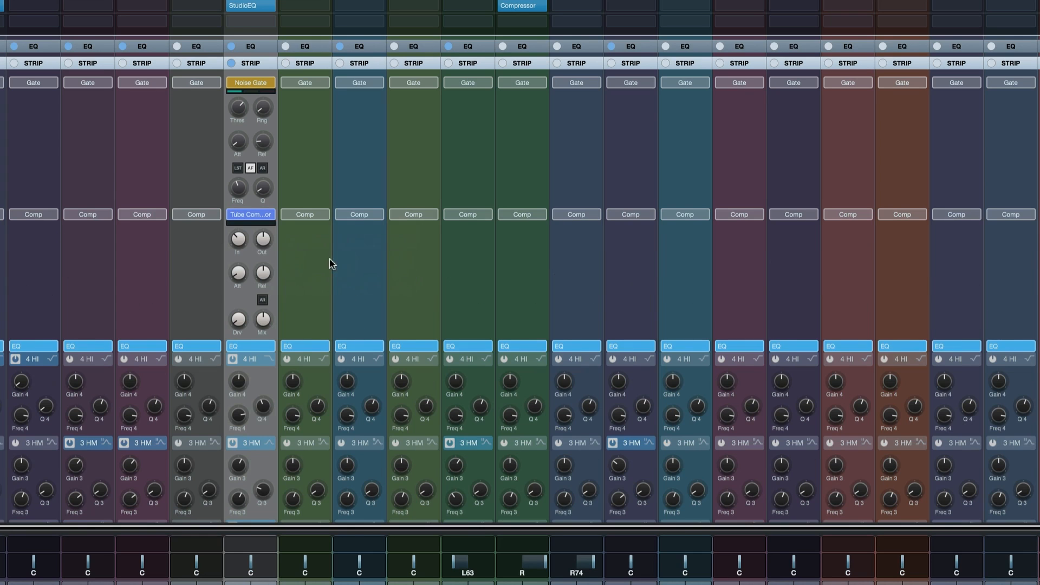
{"action": "scroll", "coordinate": [305, 266], "scroll_direction": "down", "scroll_amount": 2}
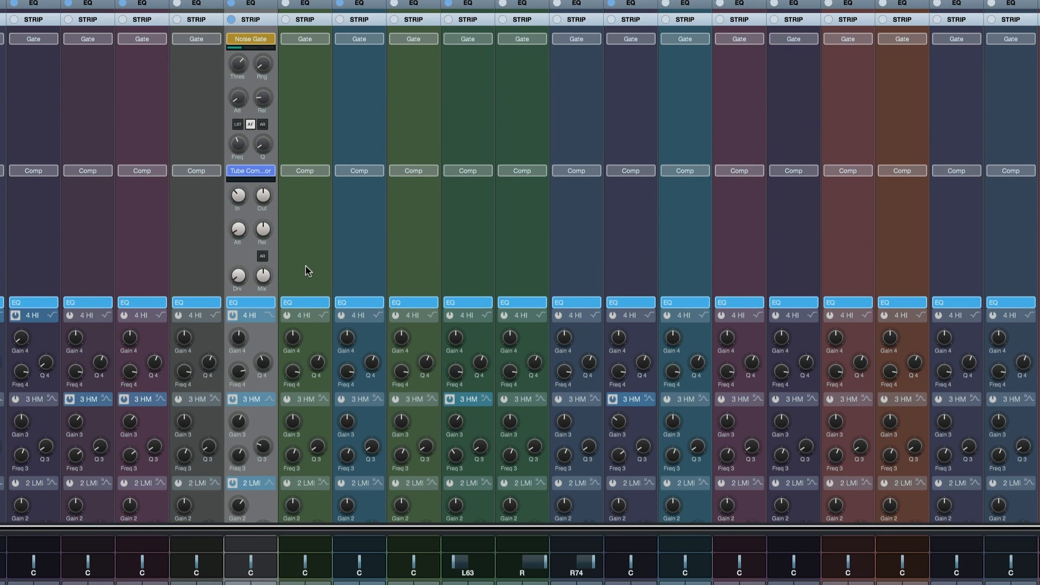
{"action": "scroll", "coordinate": [306, 265], "scroll_direction": "down", "scroll_amount": 1}
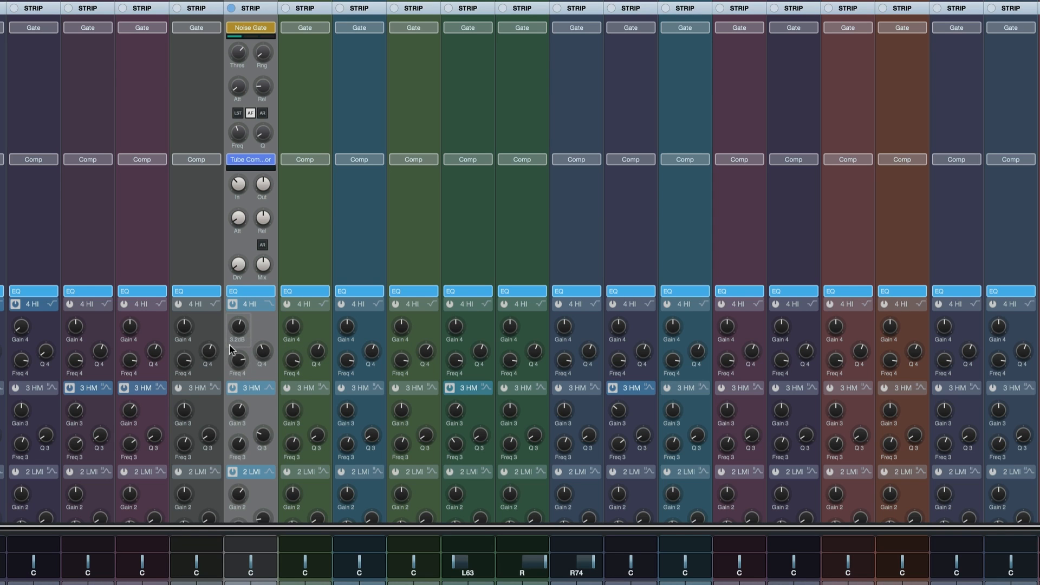
{"action": "scroll", "coordinate": [242, 400], "scroll_direction": "up", "scroll_amount": 2}
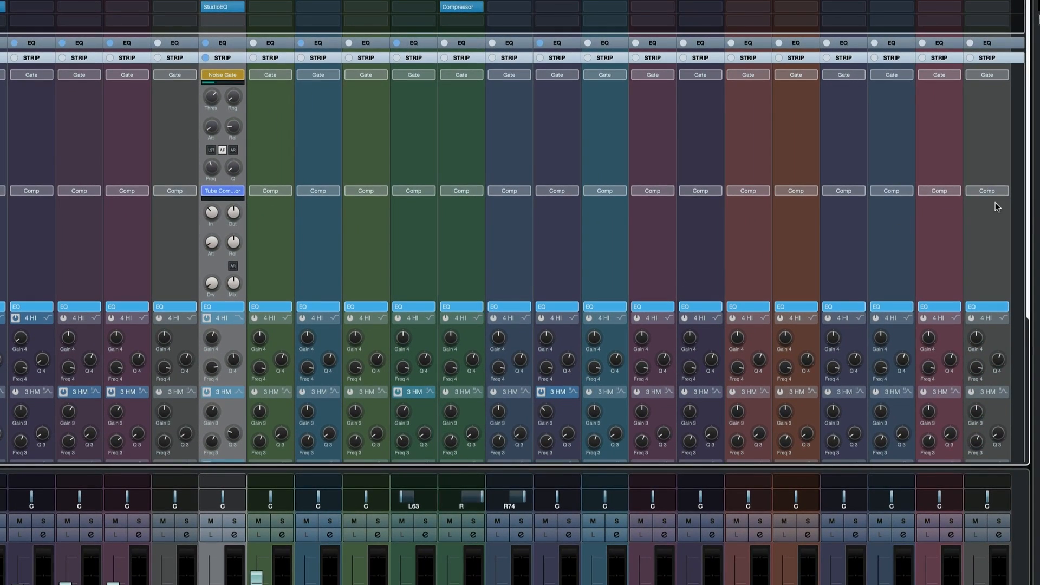
Step: Load EnvelopeShaper into the Tools module of the selected guitar channel's strip and review its controls
{"action": "left_click_drag", "start_coordinate": [1028, 204], "coordinate": [1014, 398]}
{"action": "left_click", "coordinate": [223, 416]}
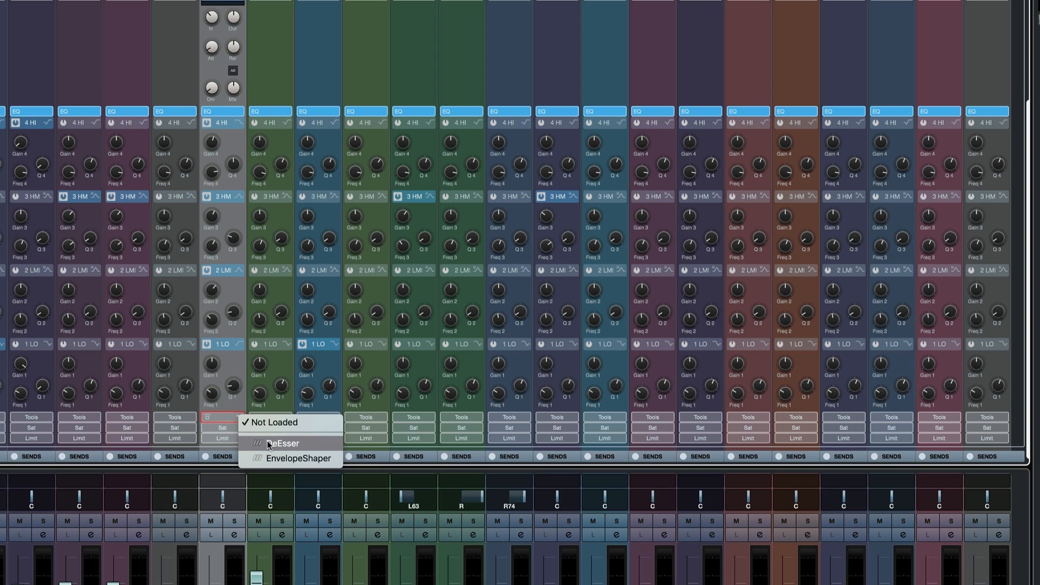
{"action": "left_click", "coordinate": [280, 457]}
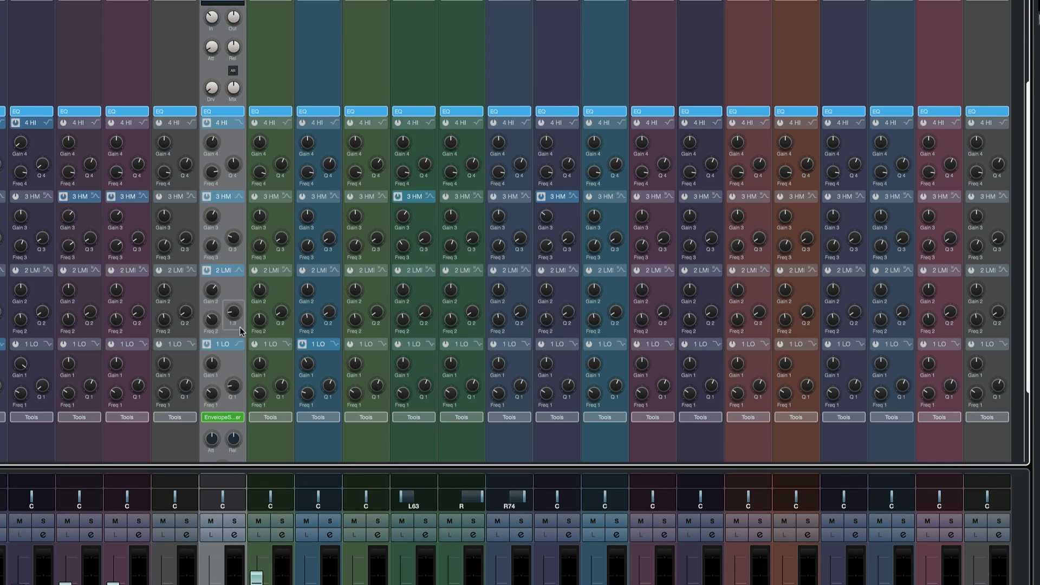
{"action": "scroll", "coordinate": [379, 451], "scroll_direction": "down", "scroll_amount": 3}
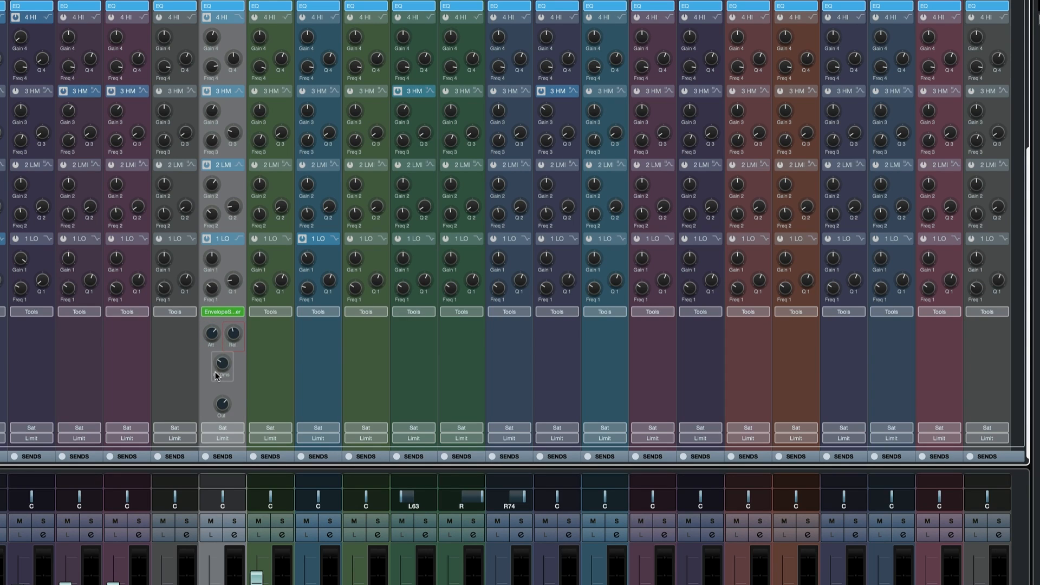
{"action": "left_click_drag", "start_coordinate": [216, 372], "coordinate": [219, 363]}
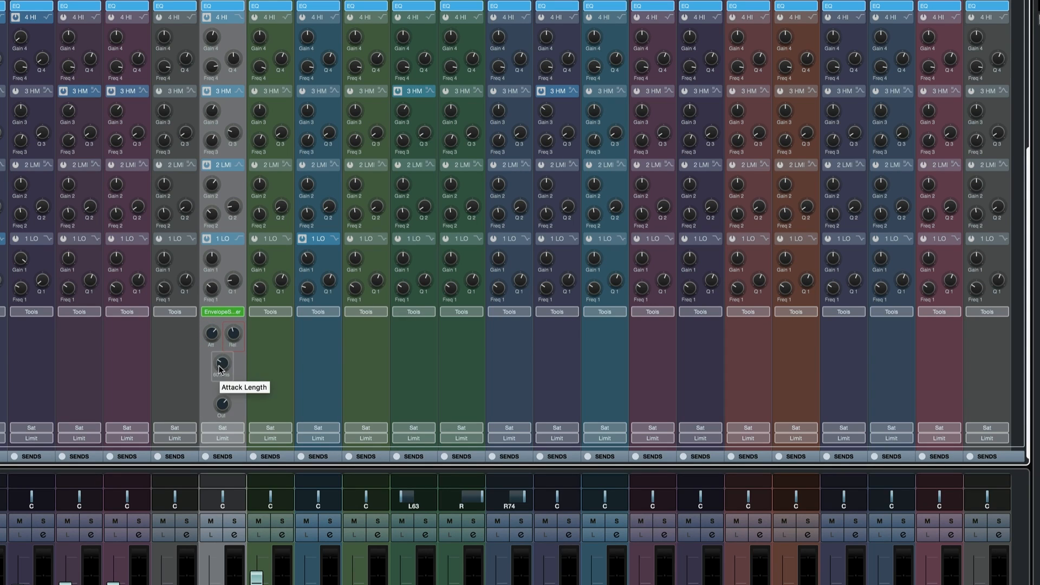
Step: Load Tape Saturation into the guitar channel strip's saturation module and Standard Limiter into its limiter module
{"action": "left_click", "coordinate": [237, 424]}
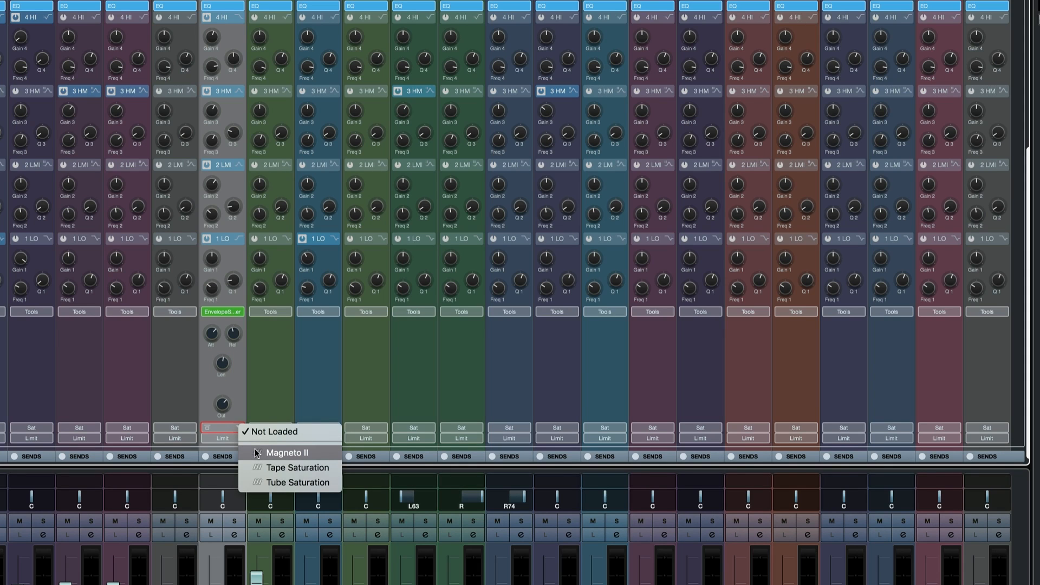
{"action": "left_click", "coordinate": [268, 463]}
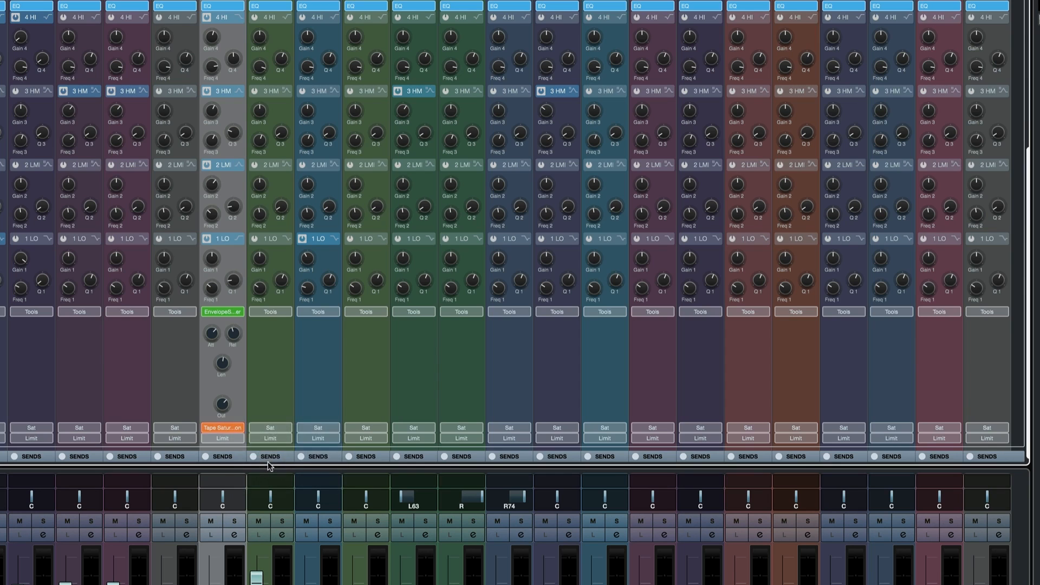
{"action": "scroll", "coordinate": [289, 425], "scroll_direction": "down", "scroll_amount": 3}
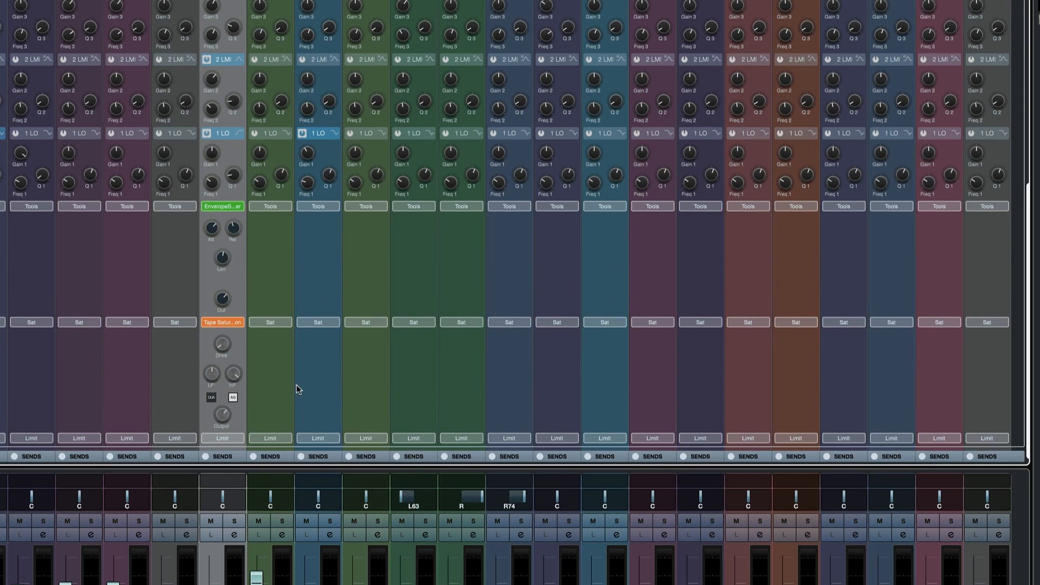
{"action": "left_click", "coordinate": [236, 438]}
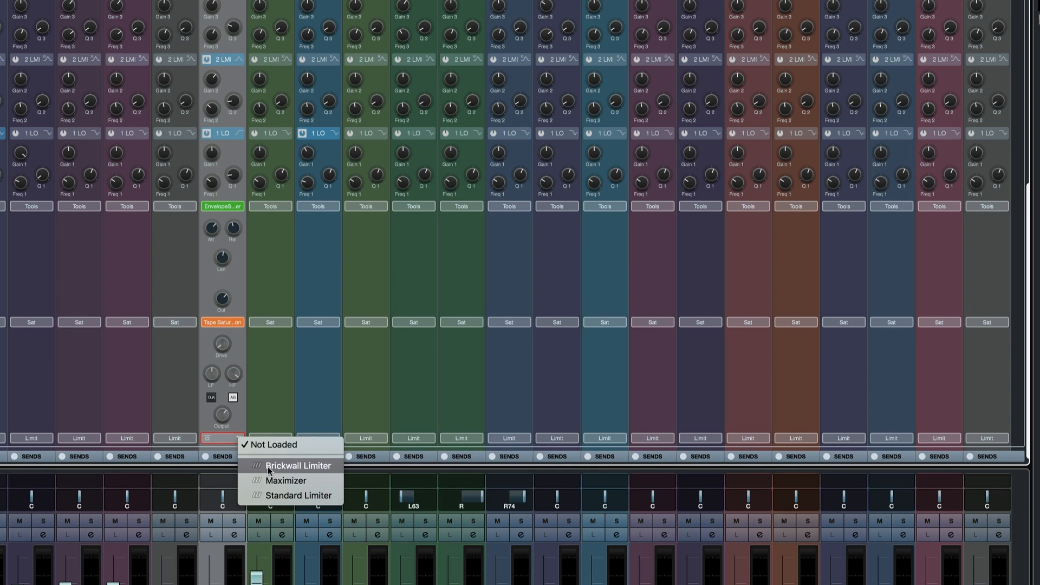
{"action": "left_click", "coordinate": [276, 496]}
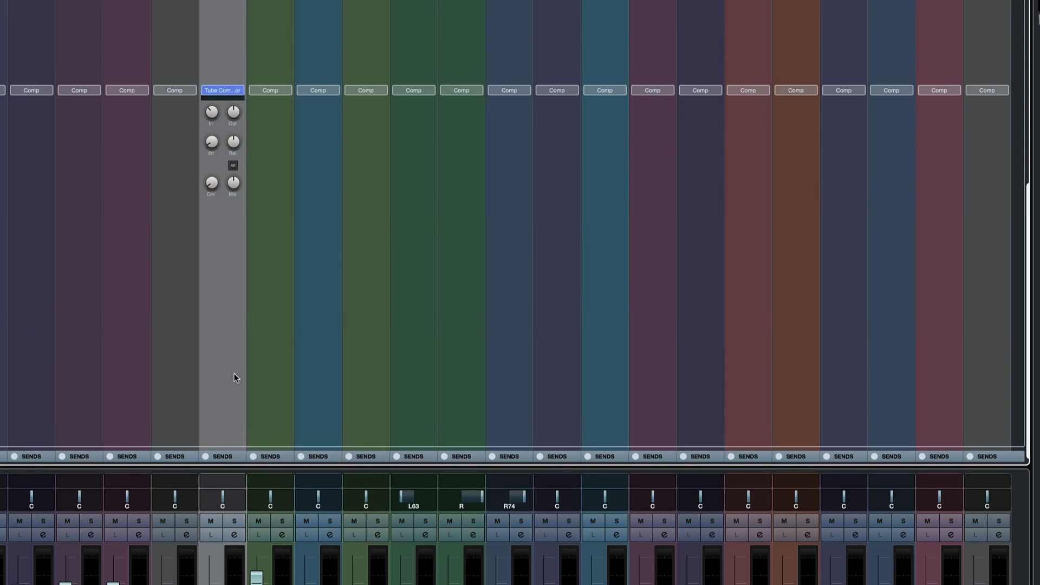
{"action": "scroll", "coordinate": [382, 304], "scroll_direction": "up", "scroll_amount": 10}
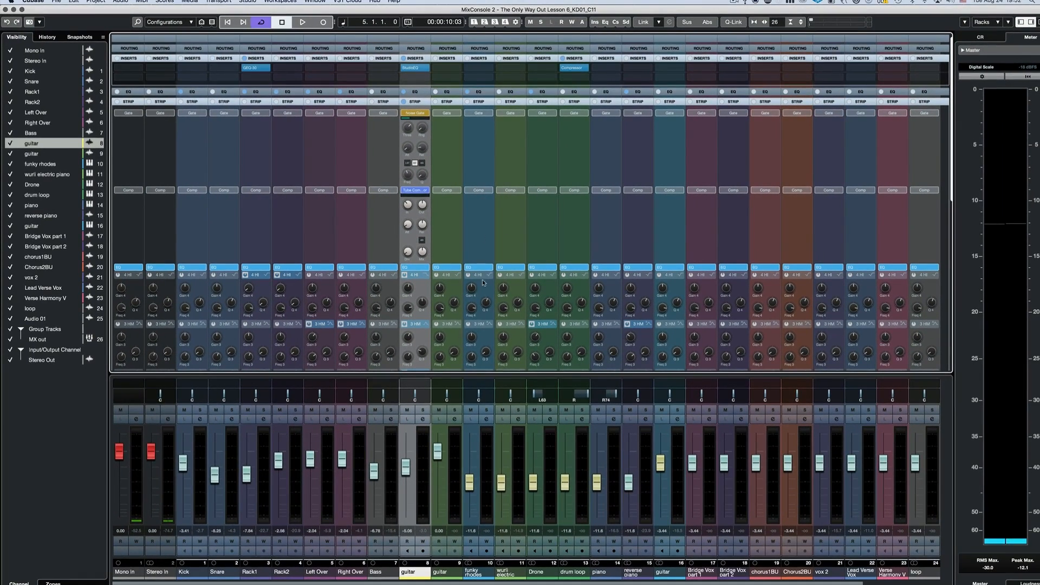
Step: Select the channels from the second guitar through vox 2 and load a Tube Compressor into all their strips at once
{"action": "left_click", "coordinate": [447, 572]}
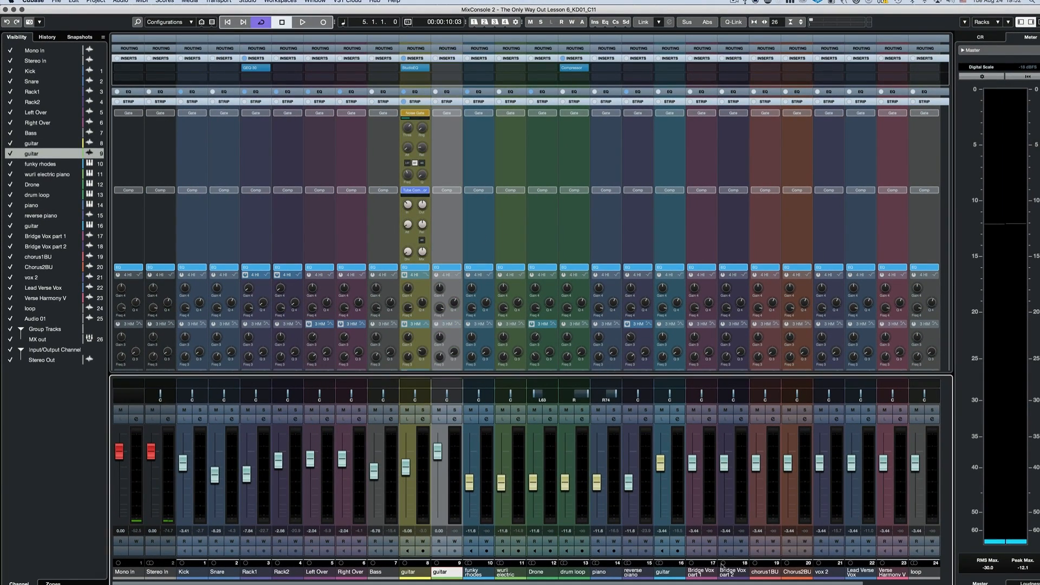
{"action": "left_click", "coordinate": [822, 572], "text": "shift"}
{"action": "left_click", "coordinate": [447, 190], "text": "alt+shift"}
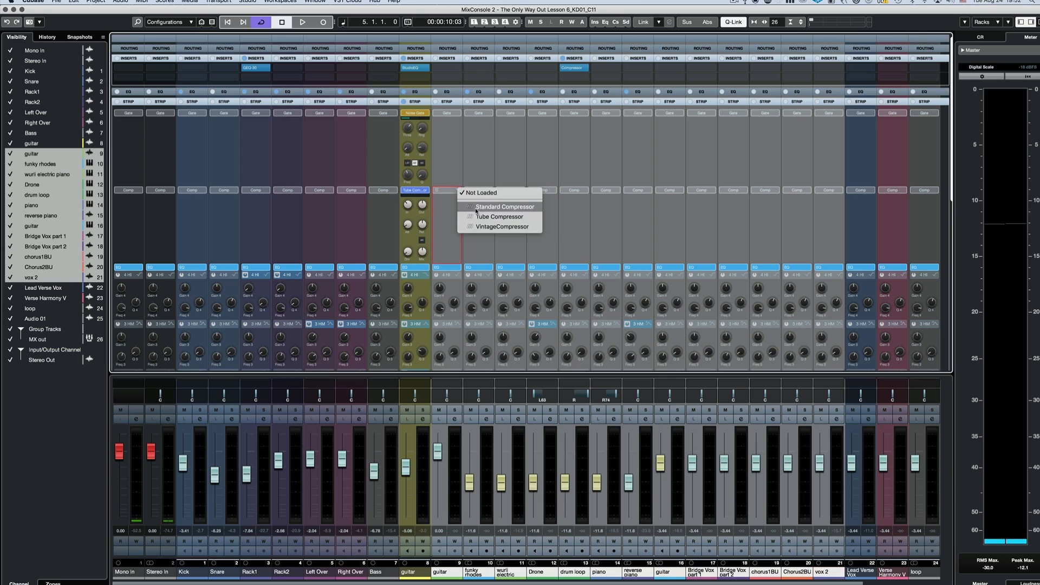
{"action": "left_click", "coordinate": [477, 218]}
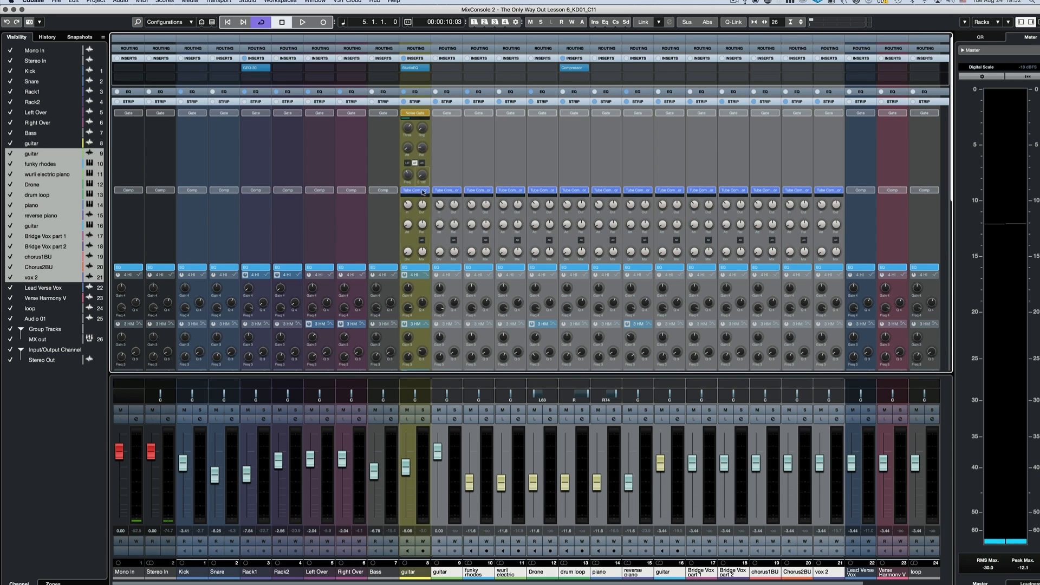
Step: Place the Tube Compressor ahead of the Noise Gate in the first guitar's strip and show its modules in the Channel Strip view of Channel Settings
{"action": "left_click_drag", "start_coordinate": [423, 192], "coordinate": [414, 114]}
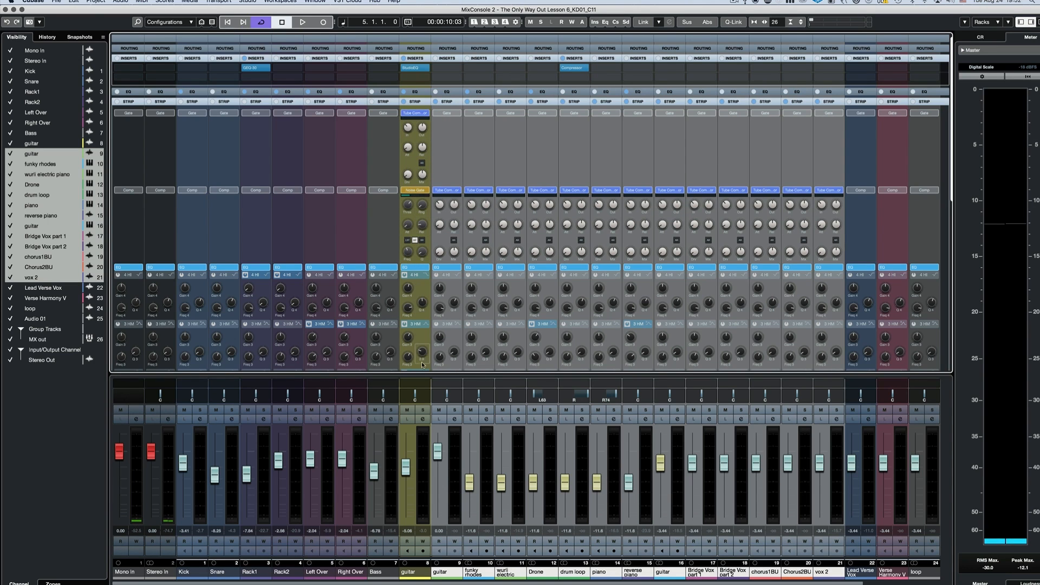
{"action": "left_click", "coordinate": [423, 419]}
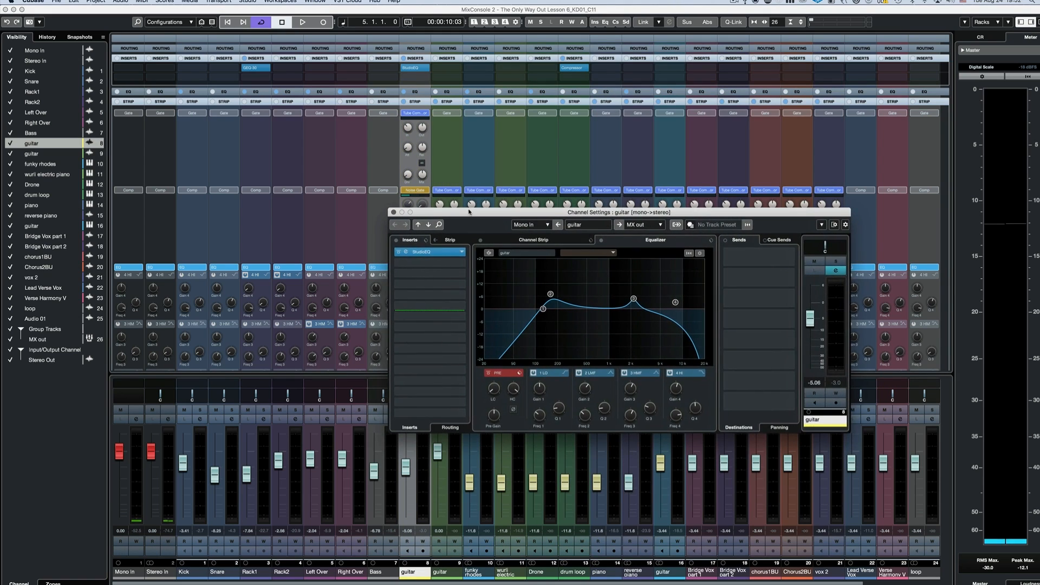
{"action": "left_click_drag", "start_coordinate": [469, 212], "coordinate": [489, 213]}
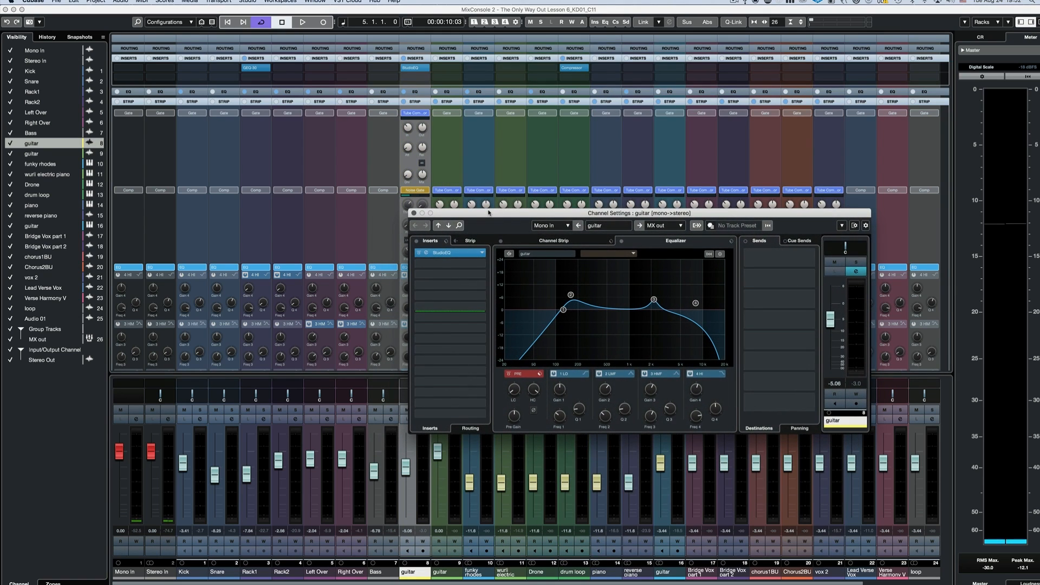
{"action": "left_click", "coordinate": [534, 241]}
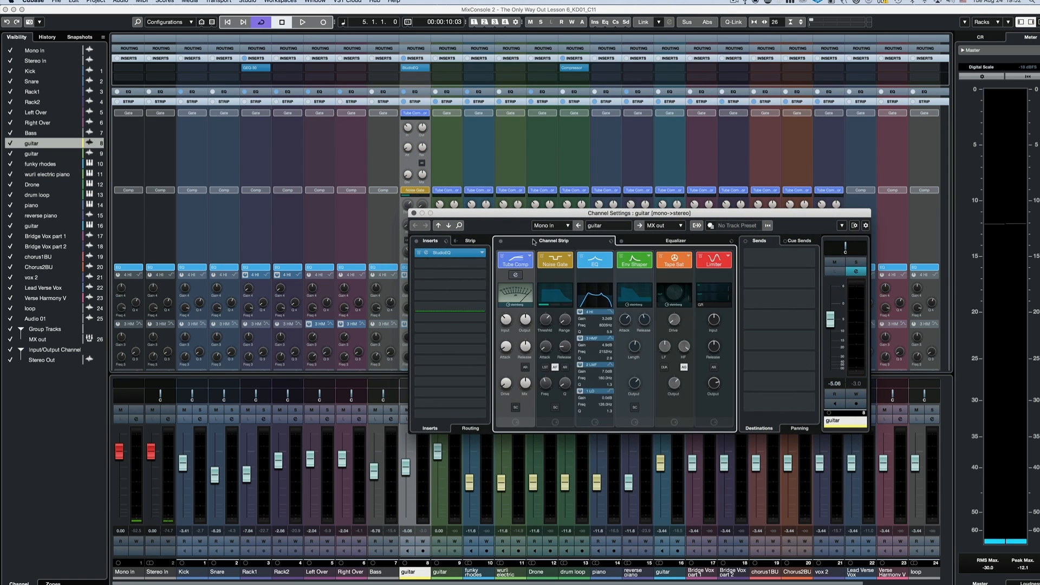
{"action": "left_click_drag", "start_coordinate": [490, 214], "coordinate": [515, 148]}
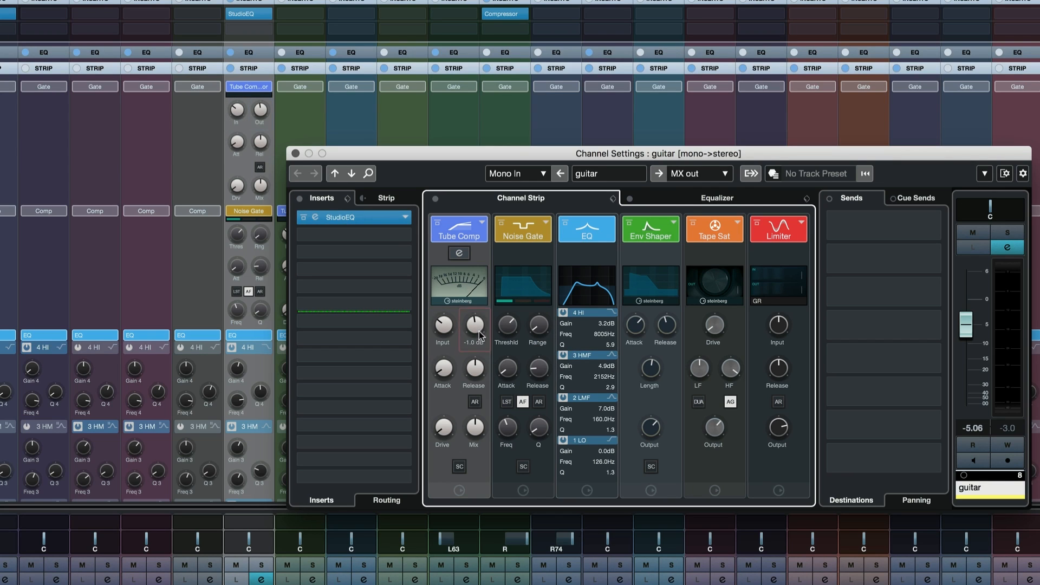
Step: Inspect the Tube Compressor's full editor, return to the module overview and move the EQ ahead of the Noise Gate
{"action": "left_click", "coordinate": [460, 253]}
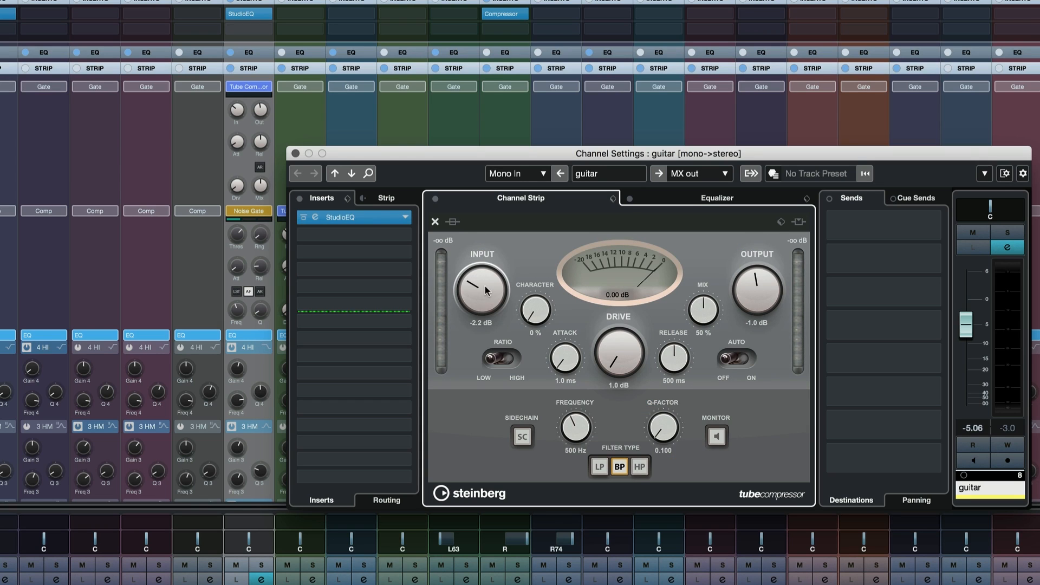
{"action": "mouse_move", "coordinate": [484, 286]}
{"action": "left_mouse_down"}
{"action": "mouse_move", "coordinate": [481, 317]}
{"action": "mouse_move", "coordinate": [479, 279]}
{"action": "left_mouse_up"}
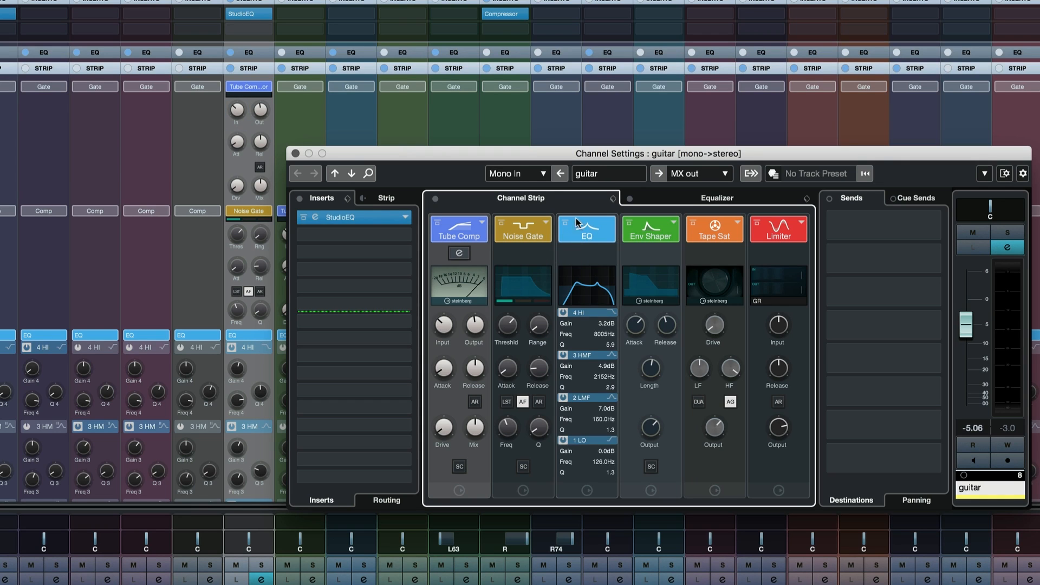
{"action": "left_click_drag", "start_coordinate": [577, 224], "coordinate": [505, 224]}
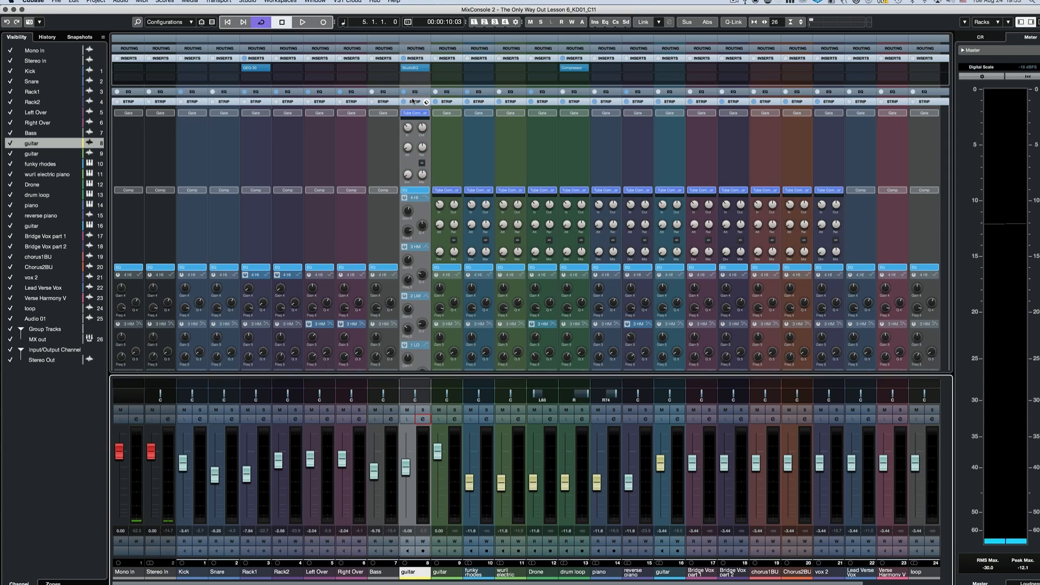
Step: Collapse the Strip rack and make the fader section slightly taller
{"action": "left_click", "coordinate": [413, 101]}
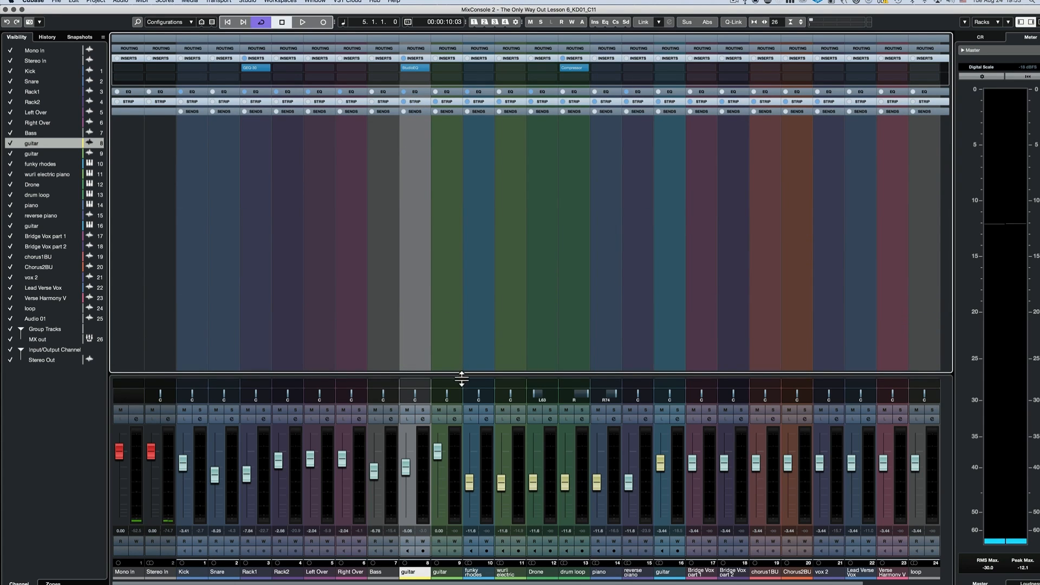
{"action": "left_click_drag", "start_coordinate": [459, 374], "coordinate": [460, 349]}
Step: Show Channel Overview, Meter Bridge, Equalizer Curve and Pictures in the window layout
{"action": "left_click", "coordinate": [1021, 22]}
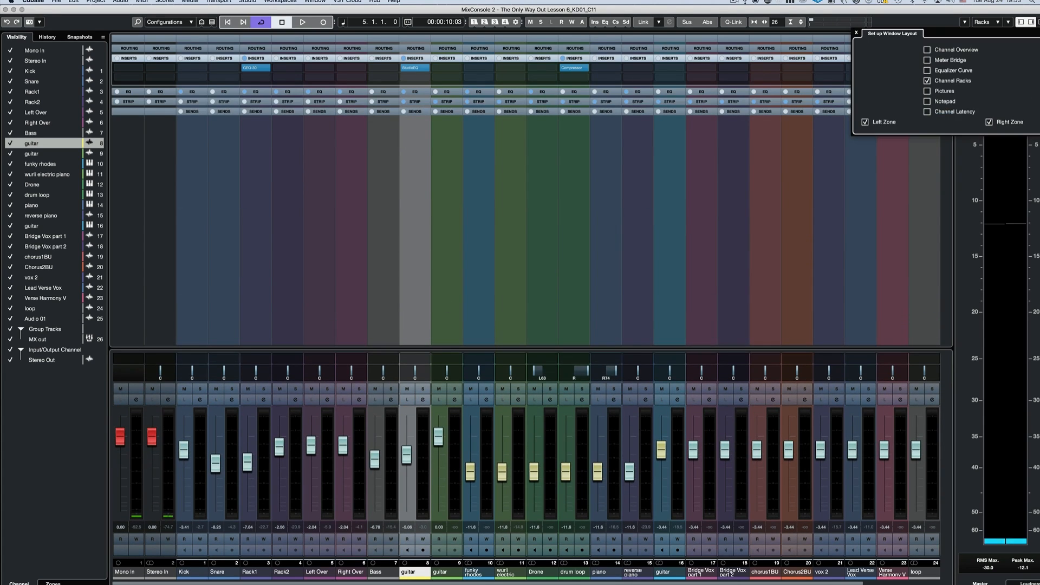
{"action": "left_click", "coordinate": [972, 49]}
{"action": "left_click", "coordinate": [960, 60]}
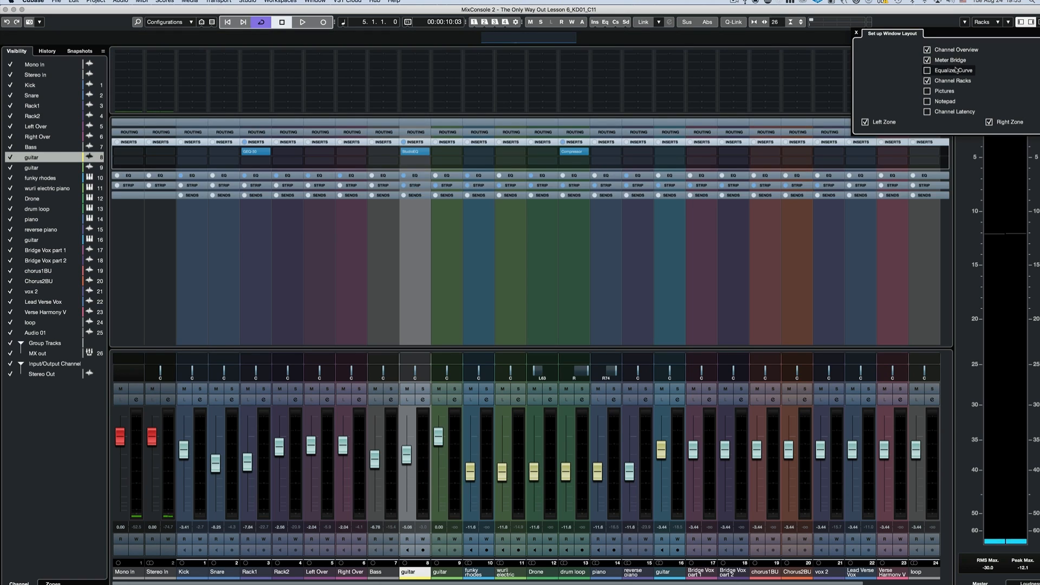
{"action": "left_click", "coordinate": [955, 70]}
{"action": "left_click", "coordinate": [944, 91]}
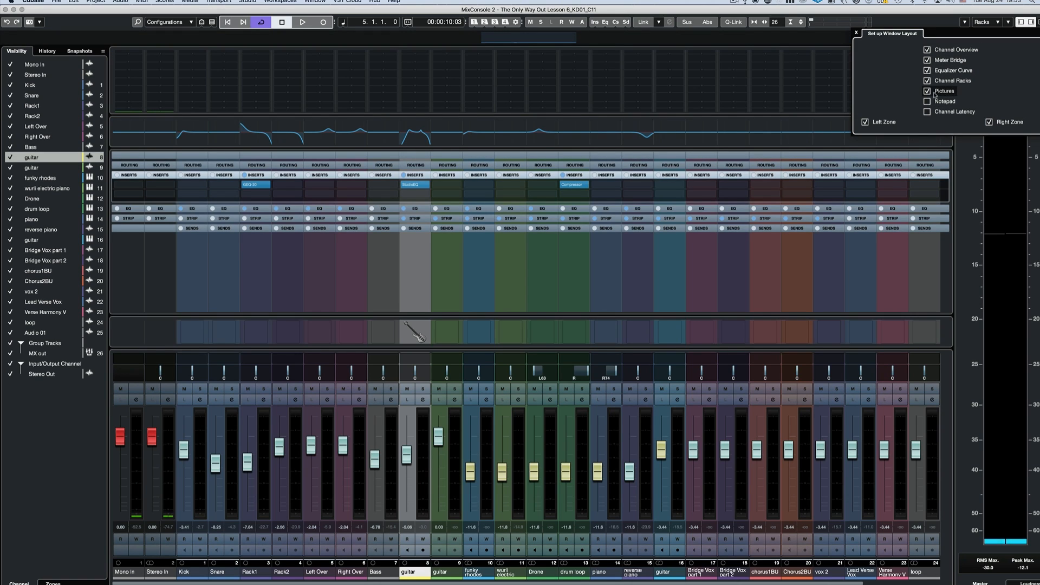
{"action": "left_click", "coordinate": [607, 257]}
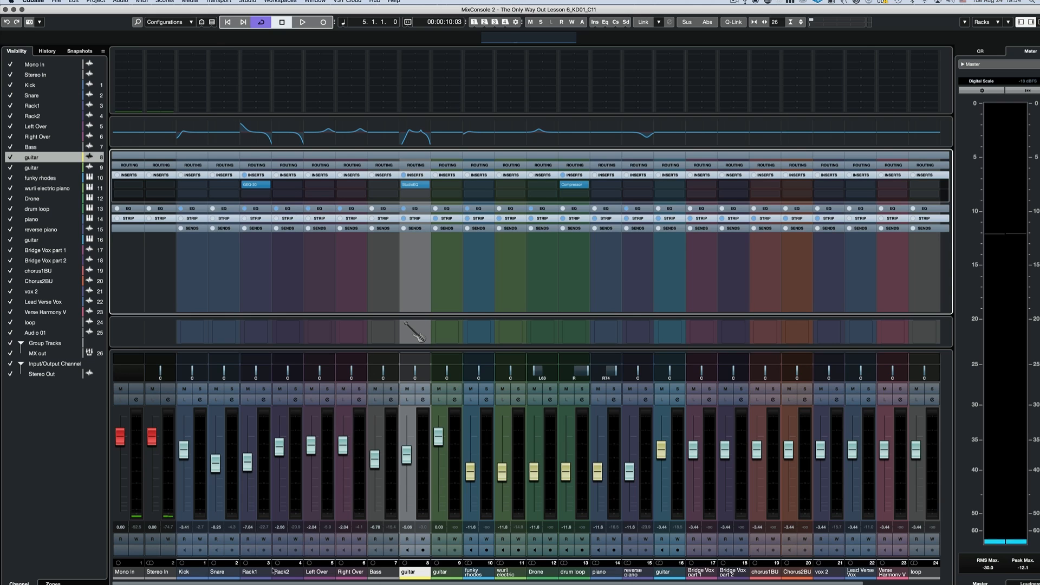
Step: Point out the mixer channel order by selecting the Rack2 channel and the Bass channel in the fader section
{"action": "left_click", "coordinate": [203, 574]}
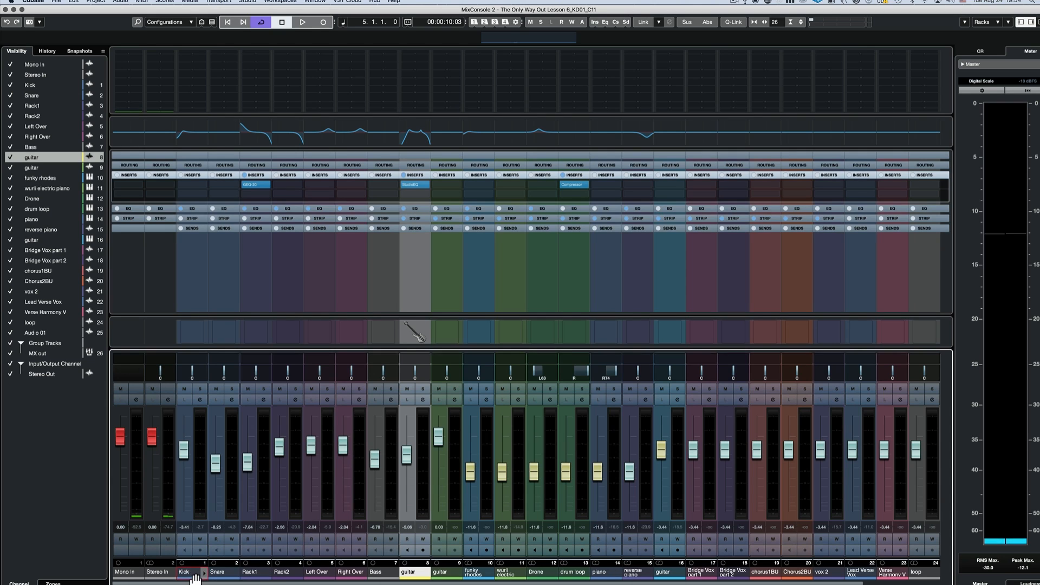
{"action": "left_click", "coordinate": [287, 573]}
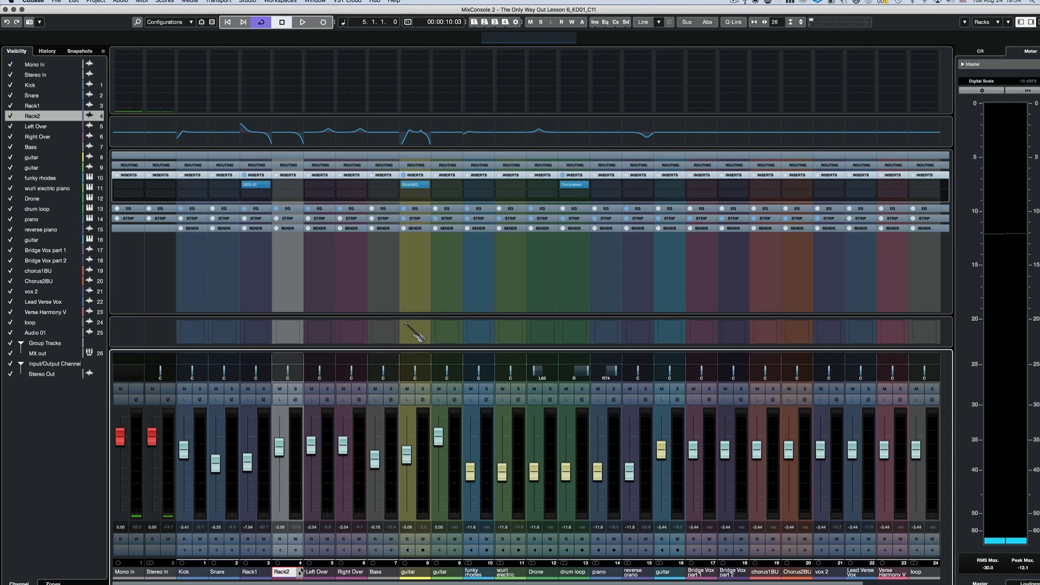
{"action": "left_click", "coordinate": [382, 574]}
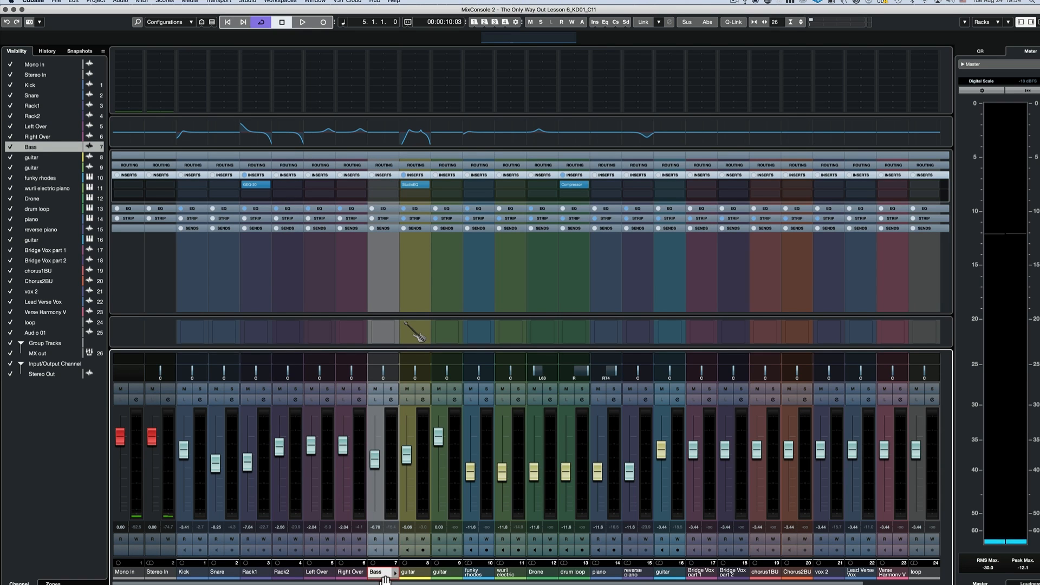
Step: Switch to the Project window and move the two adjacent audio guitar tracks above the Kick track
{"action": "key", "text": "F3"}
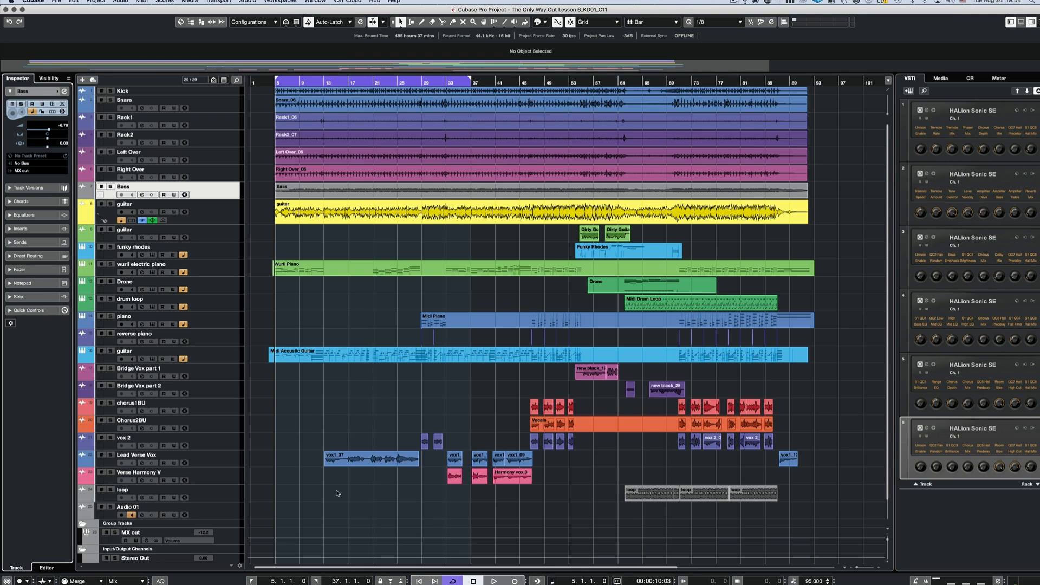
{"action": "left_click", "coordinate": [198, 93], "text": "shift"}
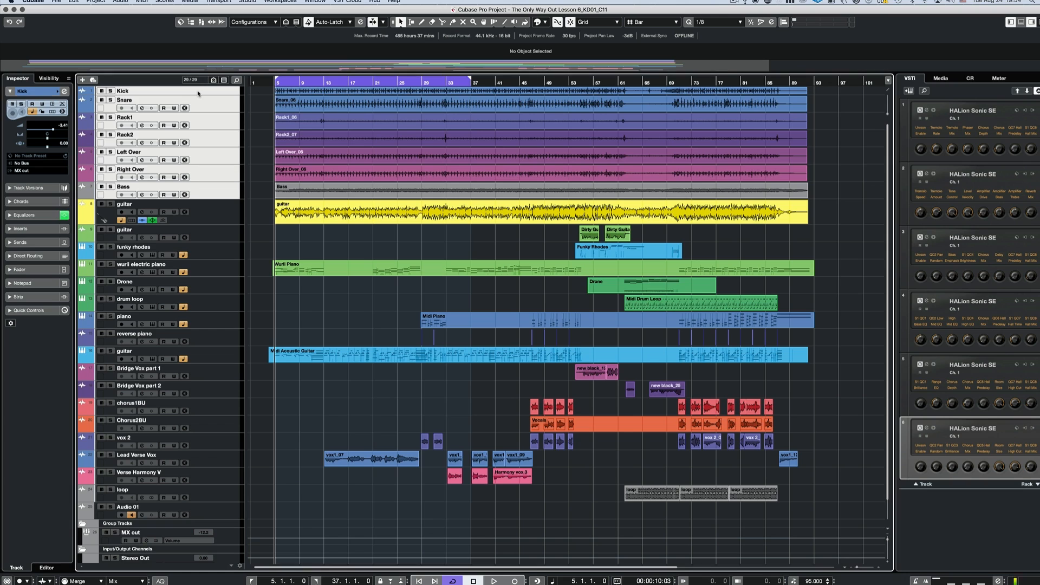
{"action": "left_click", "coordinate": [218, 234]}
{"action": "left_click", "coordinate": [214, 217], "text": "shift"}
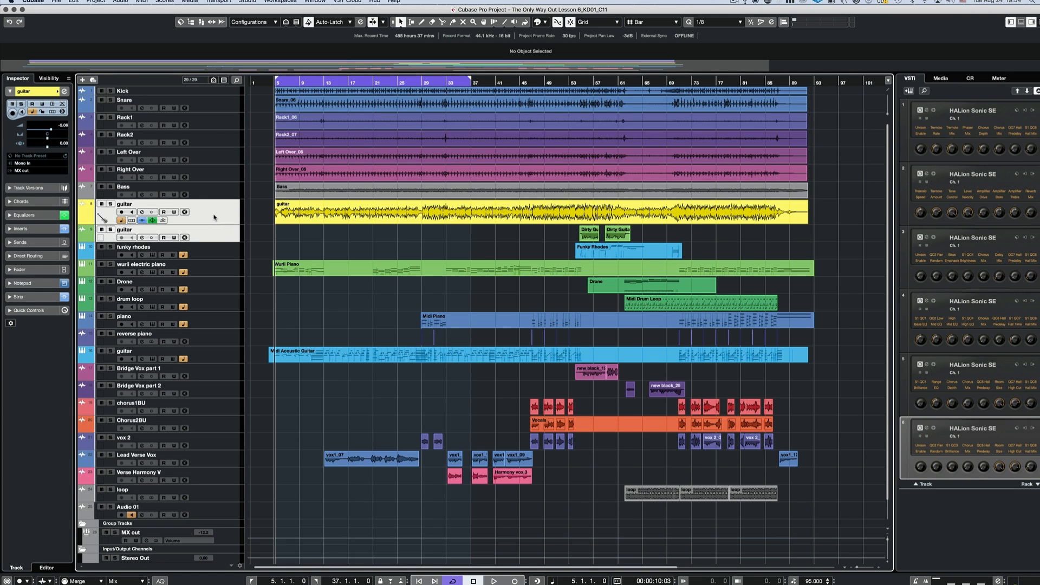
{"action": "left_click_drag", "start_coordinate": [214, 217], "coordinate": [211, 90]}
Step: Return to the MixConsole and review the channel order by selecting the Kick channel and the Right Over channel
{"action": "key", "text": "F3"}
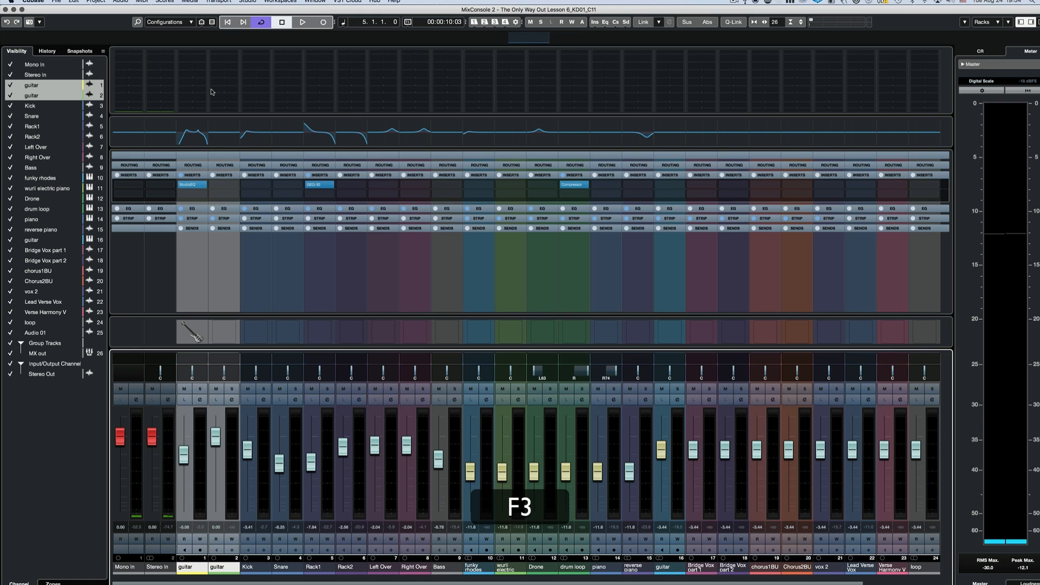
{"action": "left_click", "coordinate": [248, 572]}
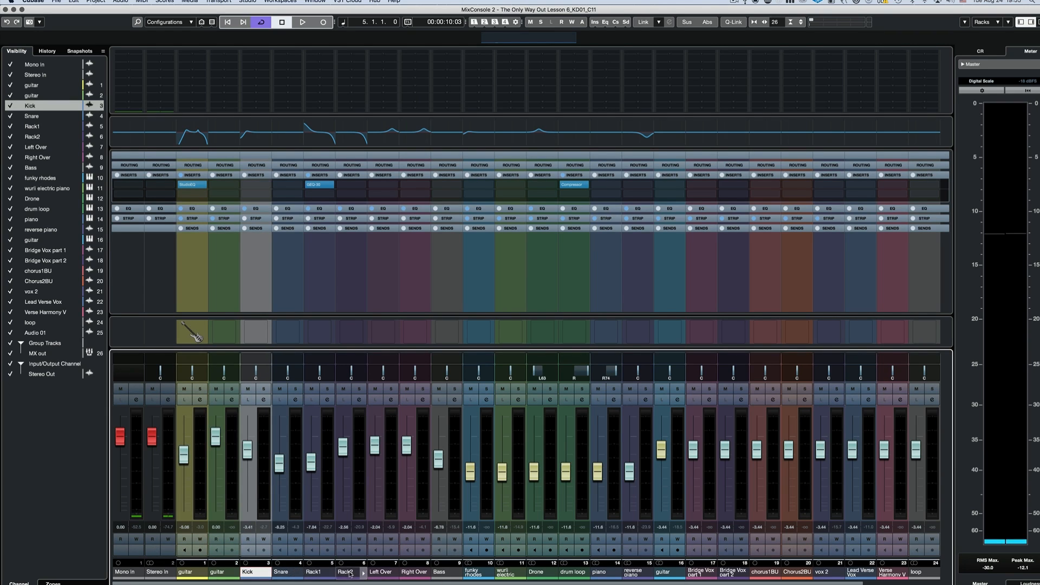
{"action": "left_click", "coordinate": [414, 572]}
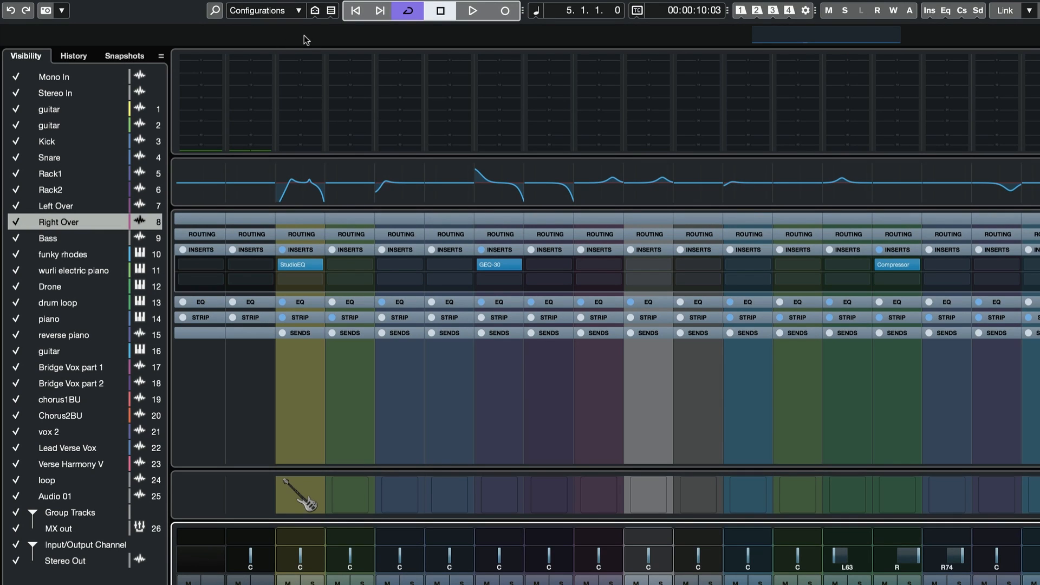
Step: Filter the MixConsole channel types so that only Instrument Channels are shown
{"action": "left_click", "coordinate": [329, 11]}
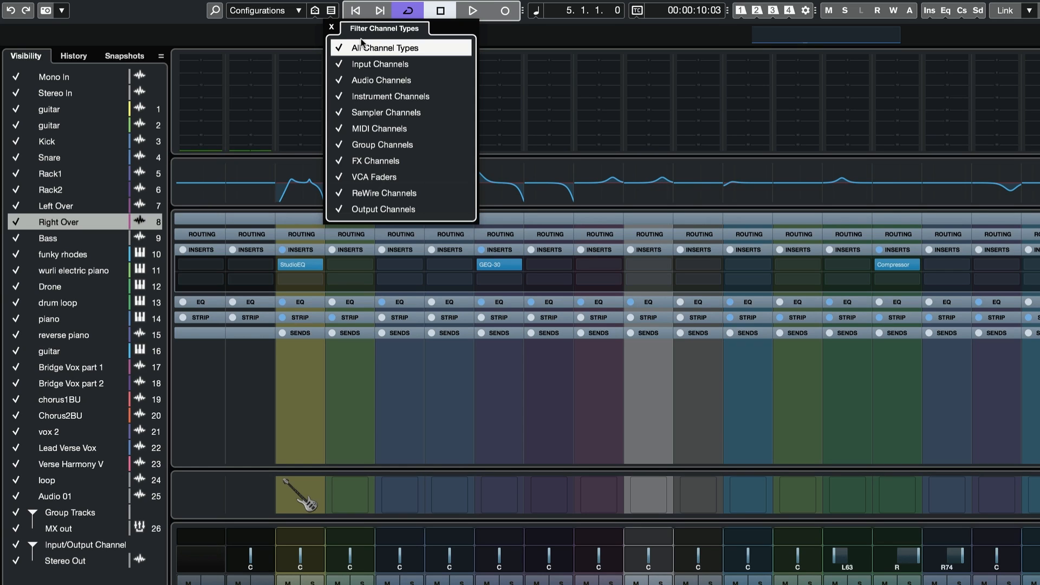
{"action": "left_click", "coordinate": [331, 11]}
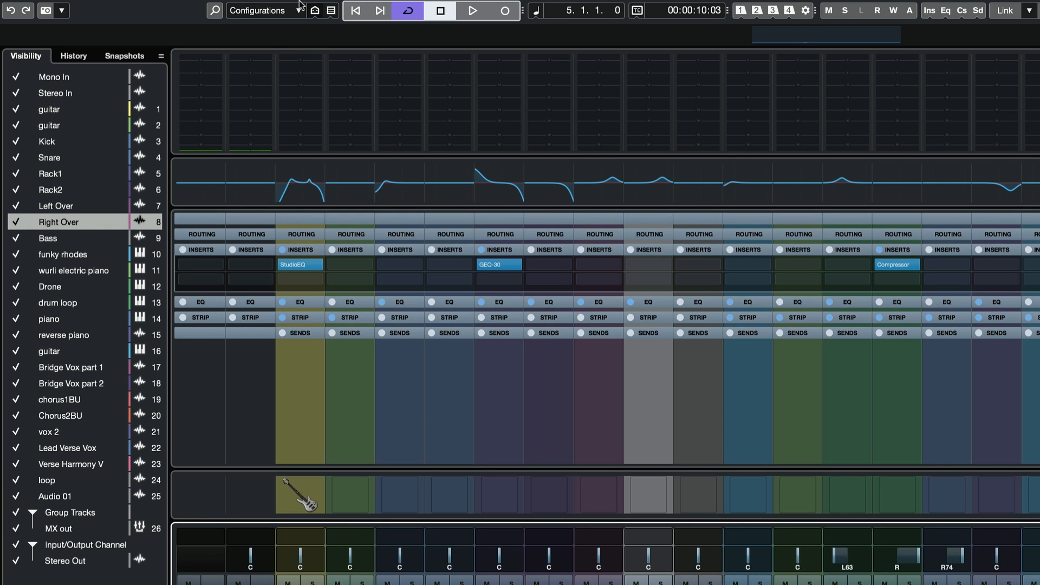
{"action": "left_click", "coordinate": [331, 11]}
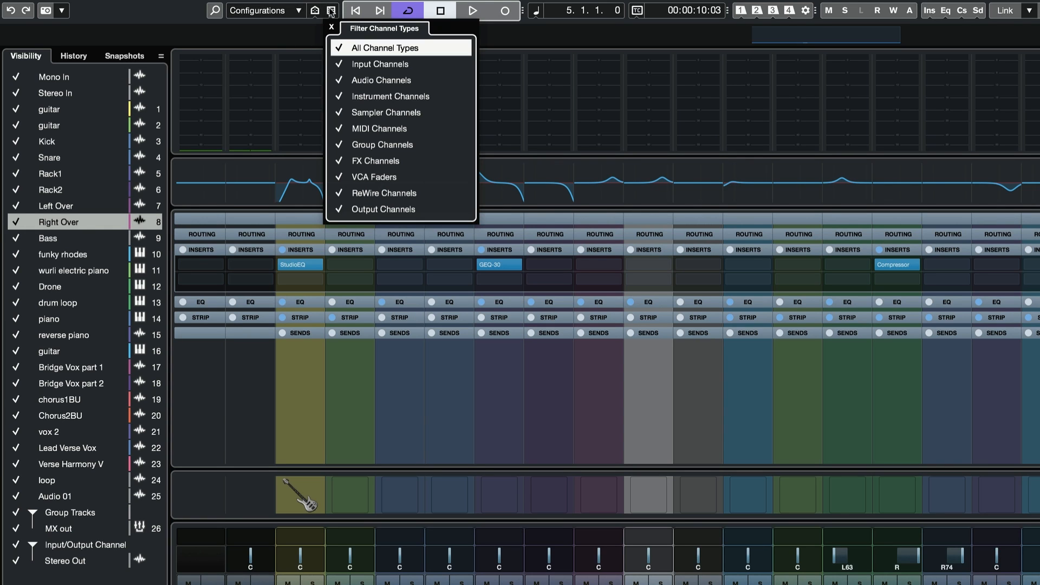
{"action": "left_click", "coordinate": [336, 47]}
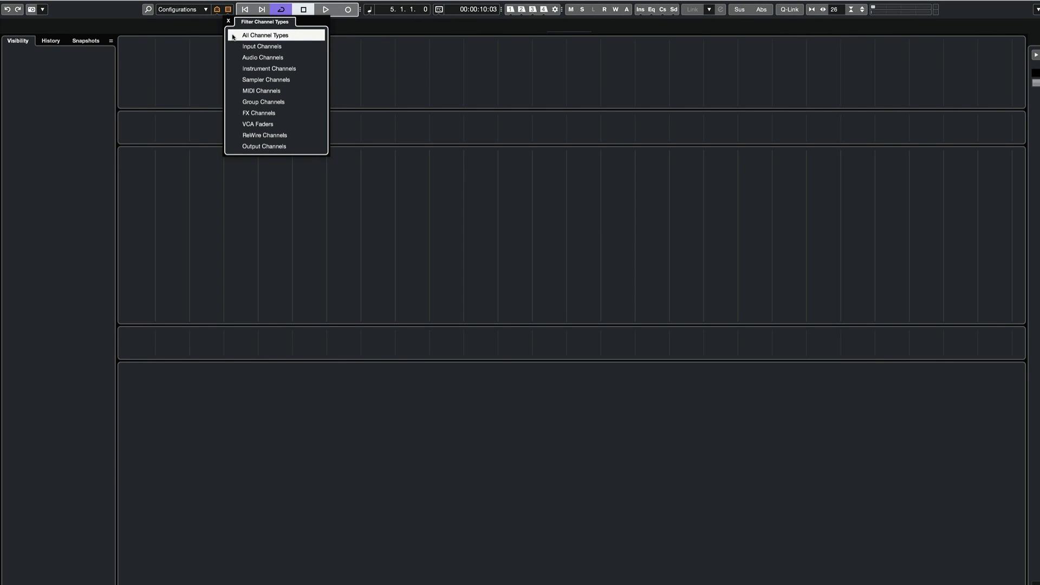
{"action": "left_click", "coordinate": [234, 68]}
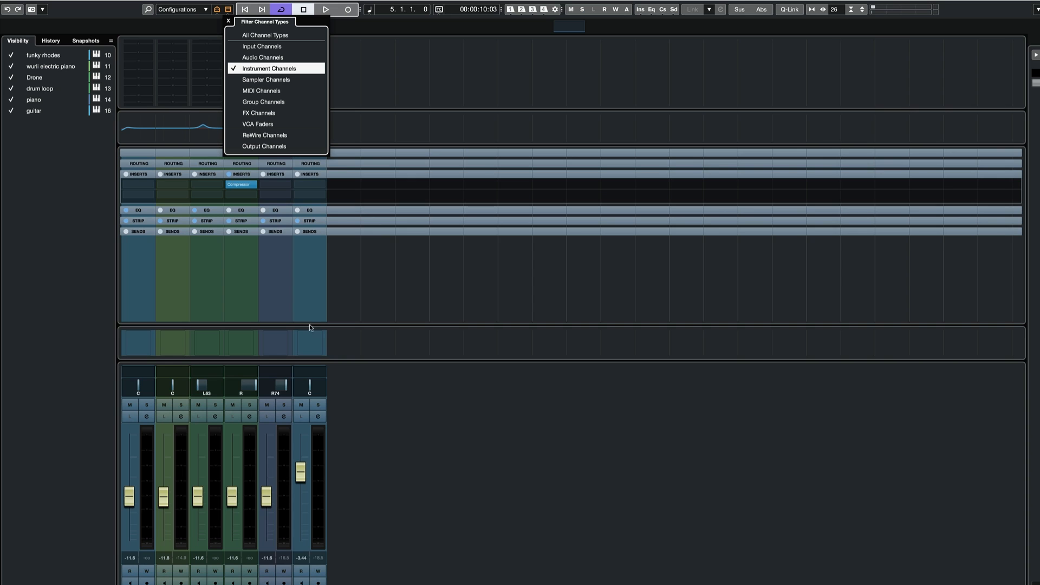
Step: Replace Instrument Channels with Audio Channels in the channel type filter, then hide the audio channels too
{"action": "left_click", "coordinate": [234, 69]}
{"action": "left_click", "coordinate": [235, 57]}
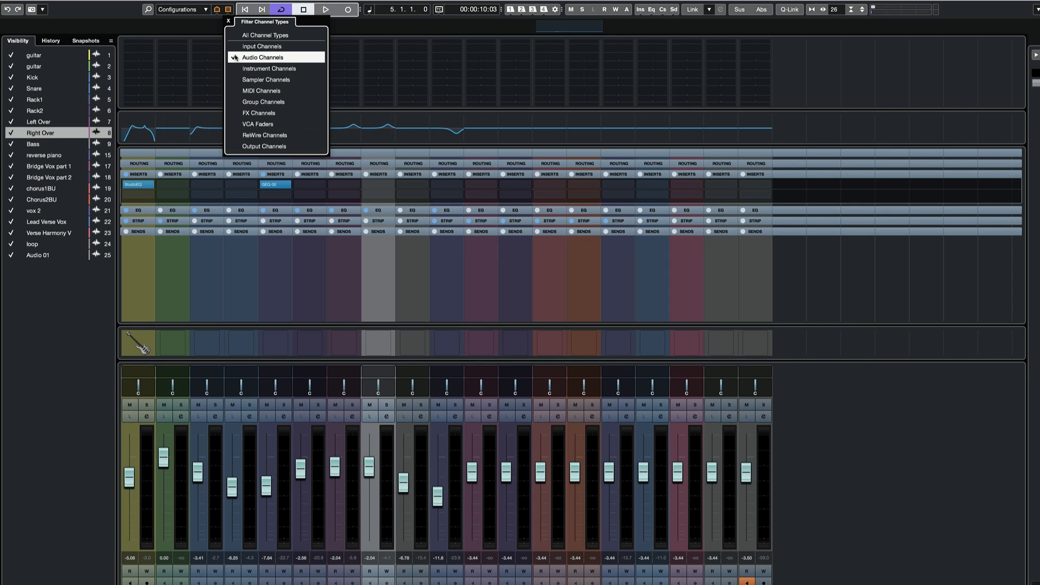
{"action": "left_click", "coordinate": [235, 57]}
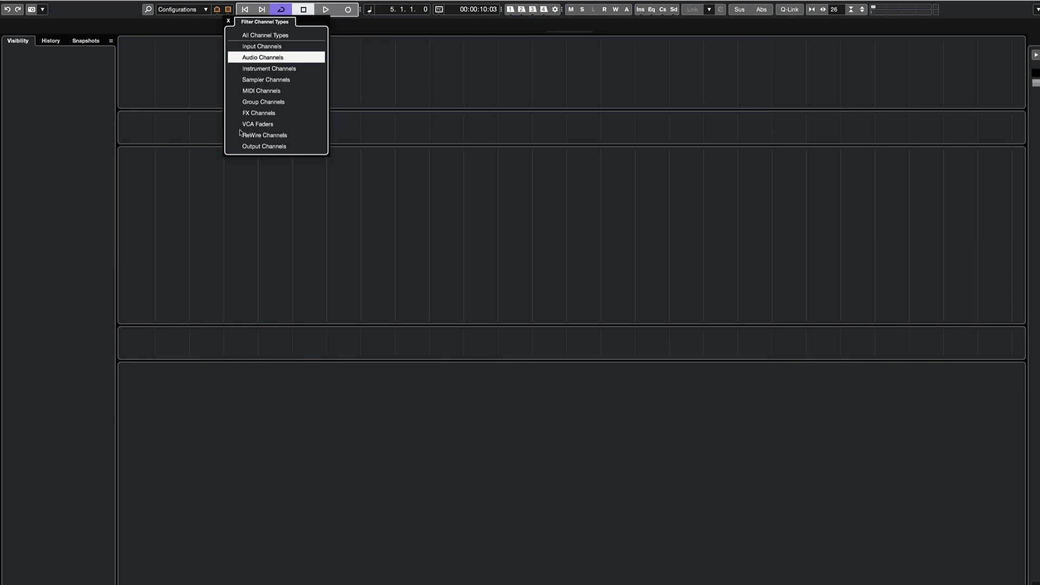
Step: Show only Group Channels in the filter, then restore All Channel Types
{"action": "left_click", "coordinate": [234, 101]}
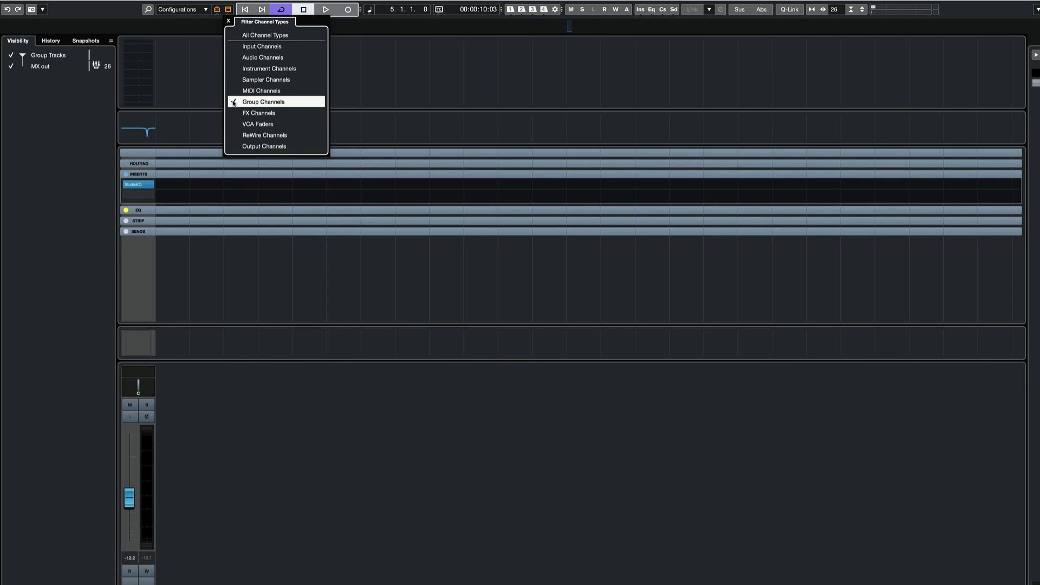
{"action": "left_click", "coordinate": [235, 101]}
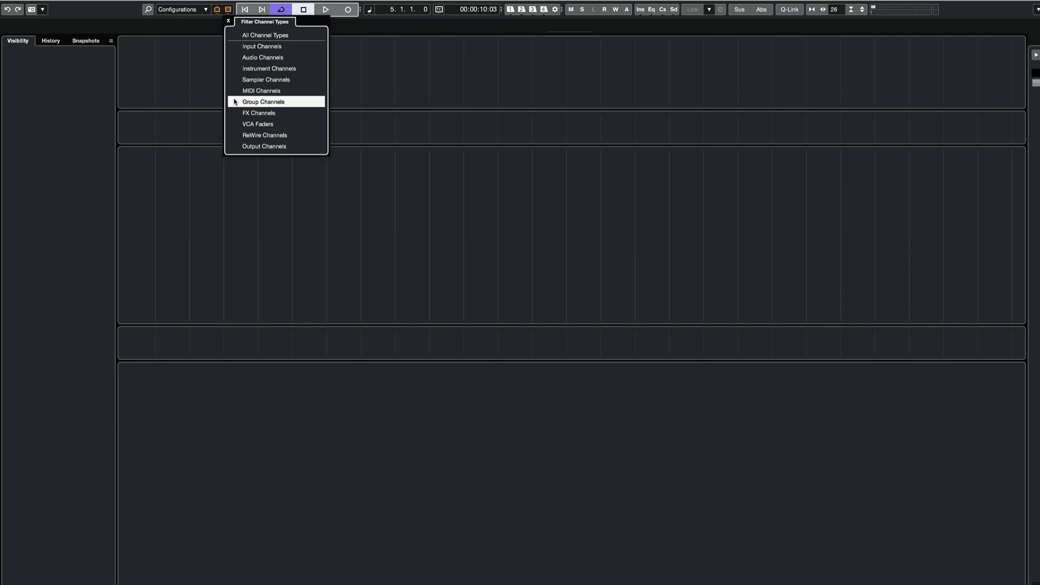
{"action": "left_click", "coordinate": [236, 36]}
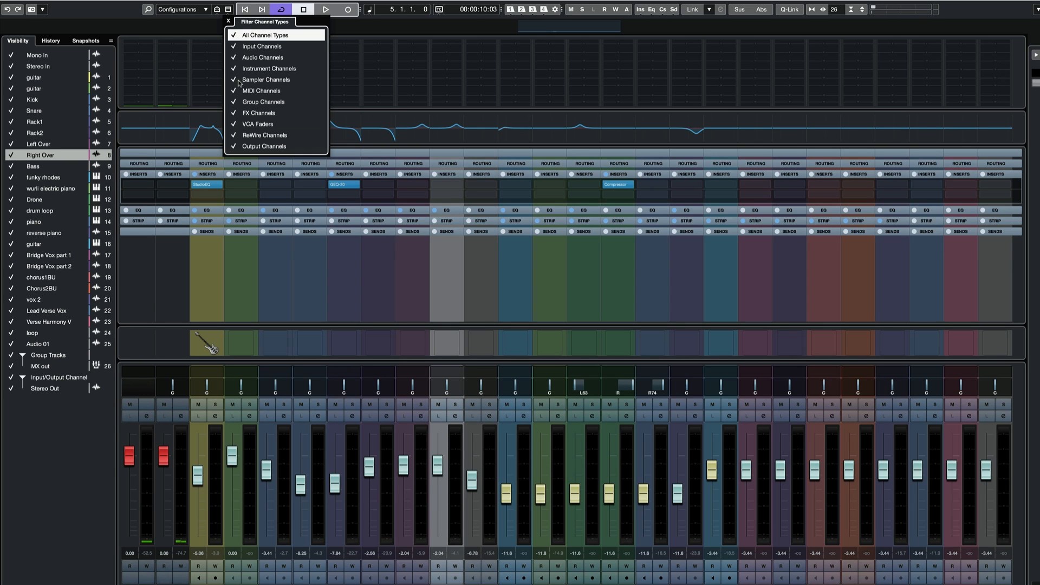
Step: Examine the channel visibility agents, the visibility configurations and the channel type filter options
{"action": "left_click", "coordinate": [217, 9]}
{"action": "left_click", "coordinate": [217, 10]}
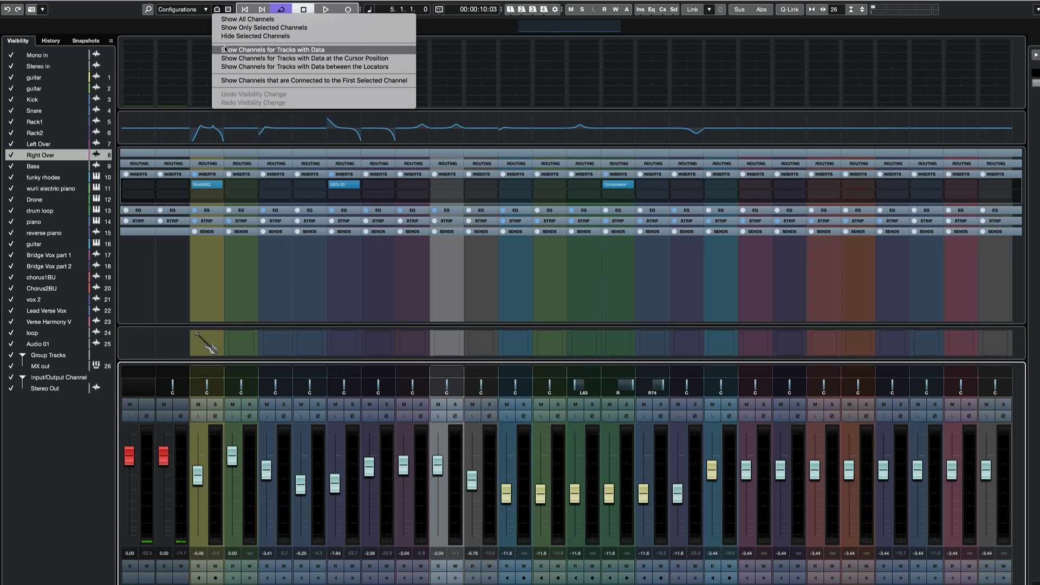
{"action": "left_click", "coordinate": [215, 8]}
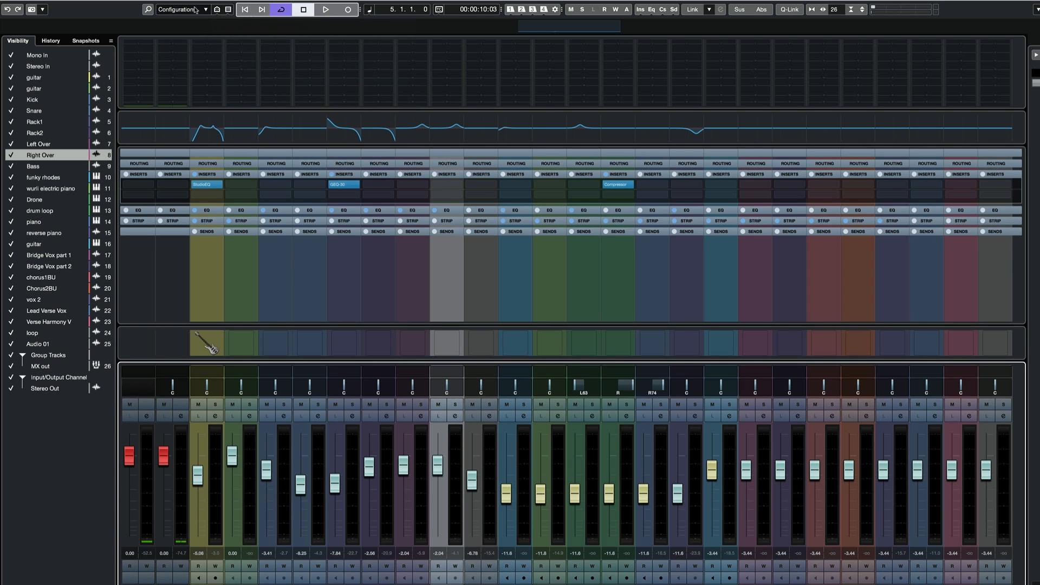
{"action": "left_click", "coordinate": [200, 9]}
{"action": "left_click", "coordinate": [193, 0]}
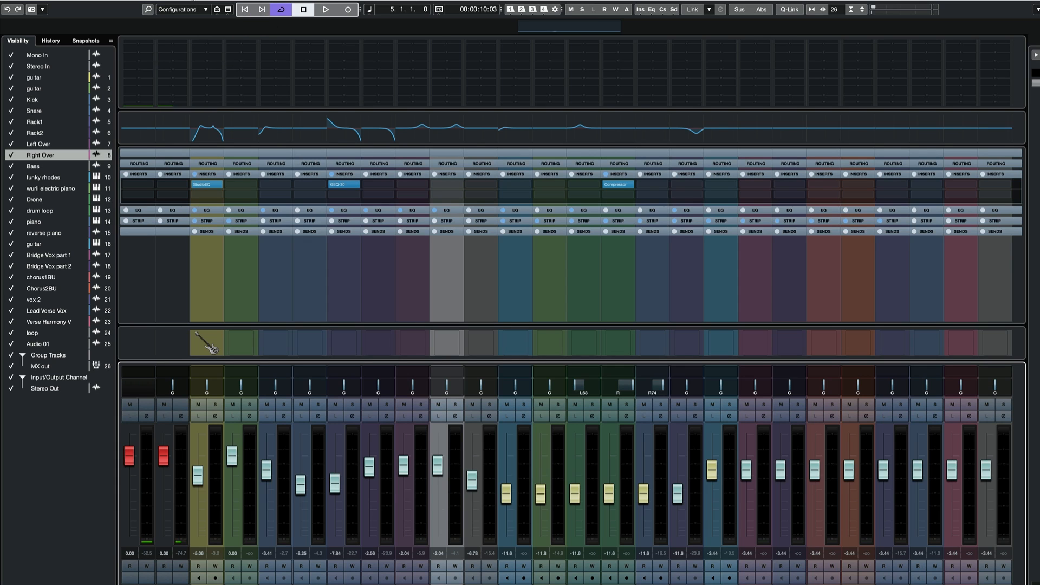
{"action": "left_click", "coordinate": [195, 7]}
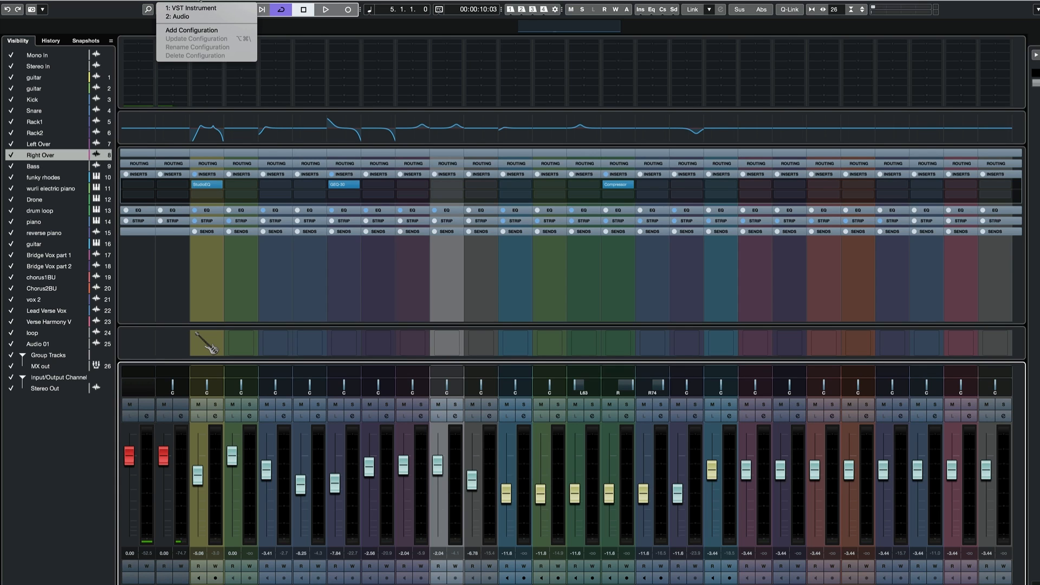
{"action": "left_click", "coordinate": [200, 0]}
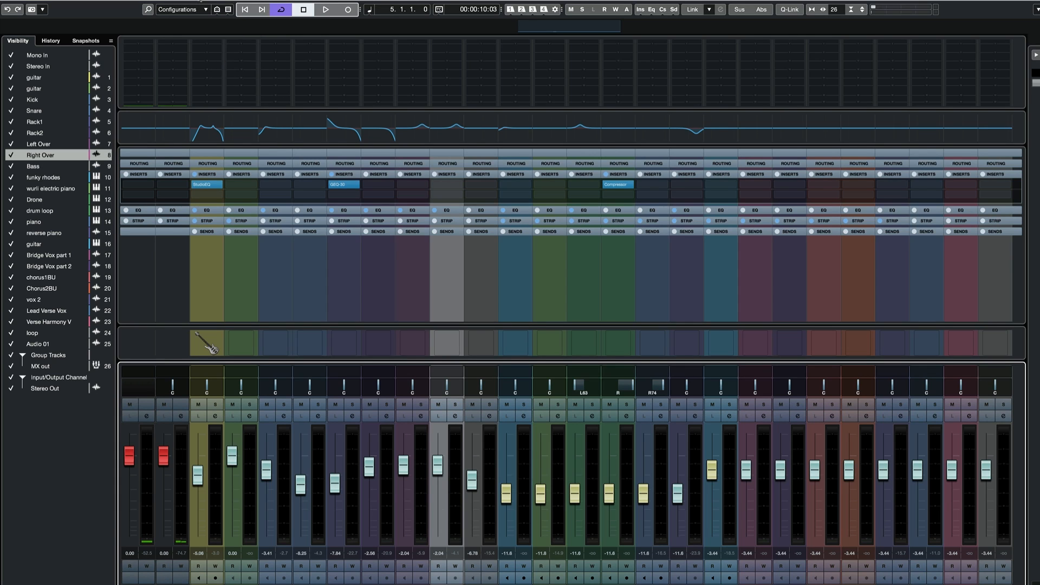
{"action": "left_click", "coordinate": [228, 10]}
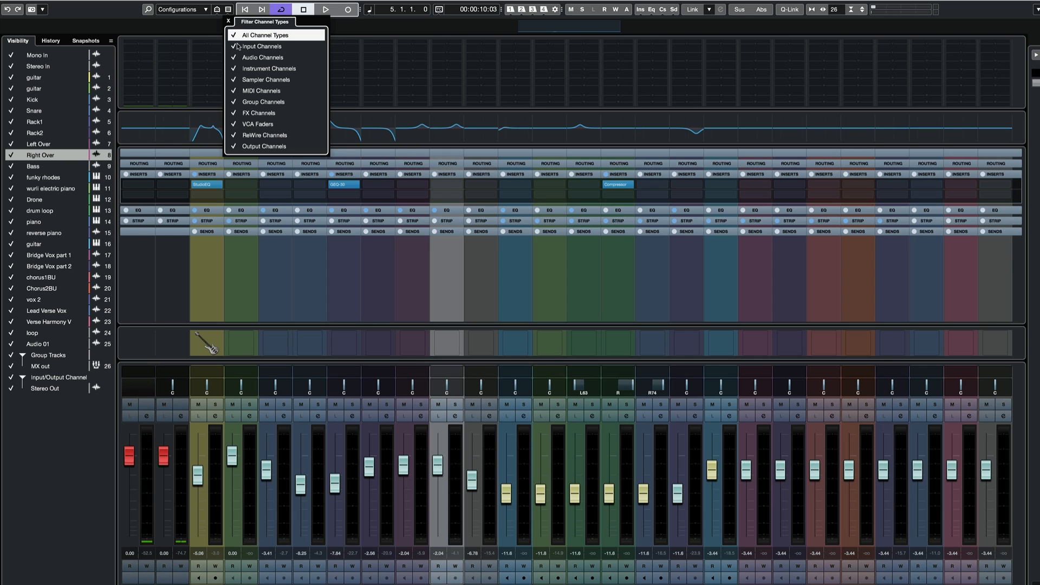
{"action": "left_click", "coordinate": [199, 5]}
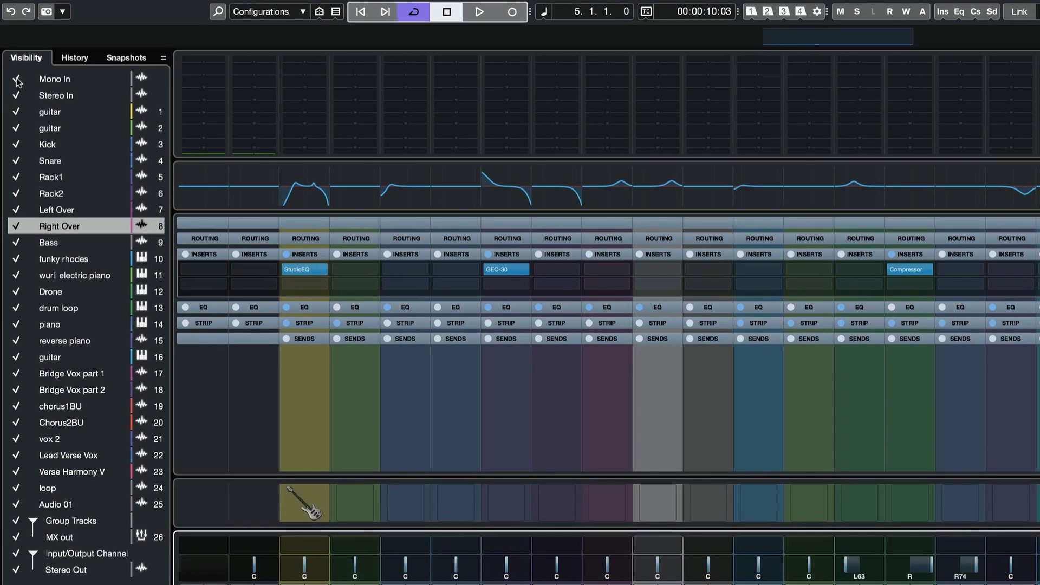
Step: Hide all channels except both audio guitars, Bass, instrument guitar 16, Lead Verse Vox and Verse Harmony V, and select guitar 16
{"action": "left_click_drag", "start_coordinate": [11, 56], "coordinate": [11, 67]}
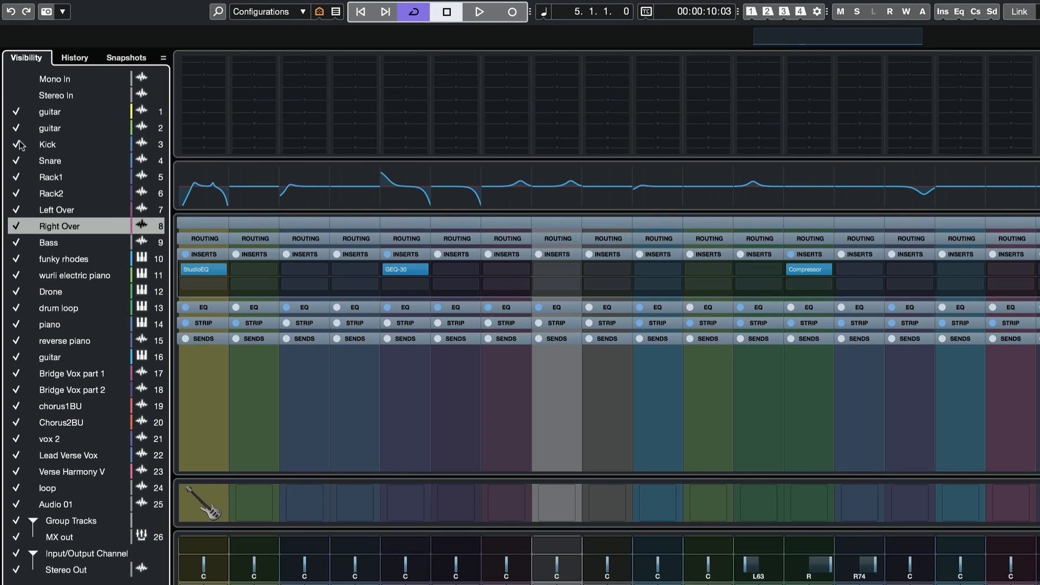
{"action": "left_click_drag", "start_coordinate": [18, 144], "coordinate": [17, 238]}
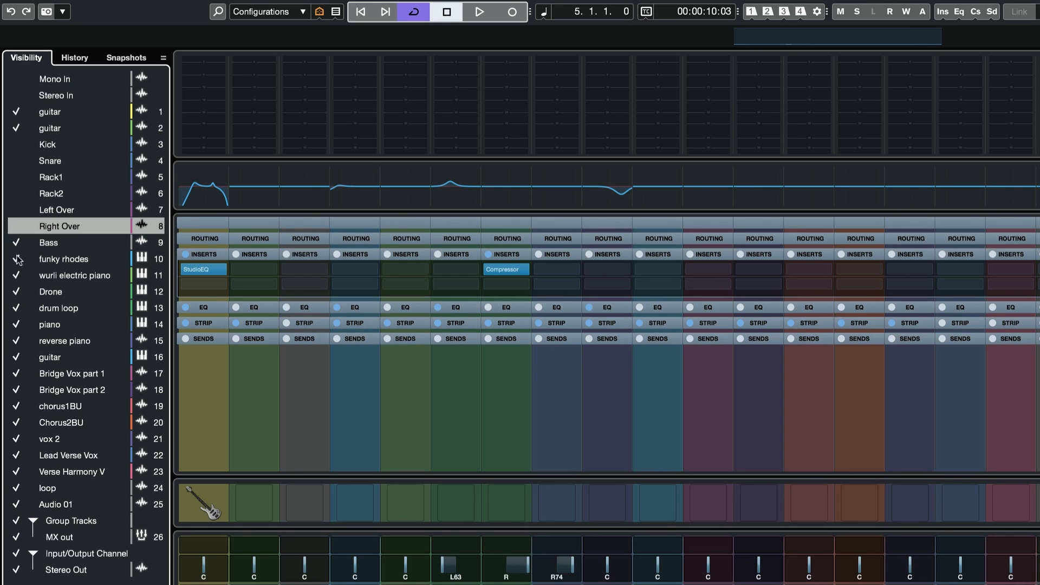
{"action": "left_click_drag", "start_coordinate": [18, 265], "coordinate": [22, 356]}
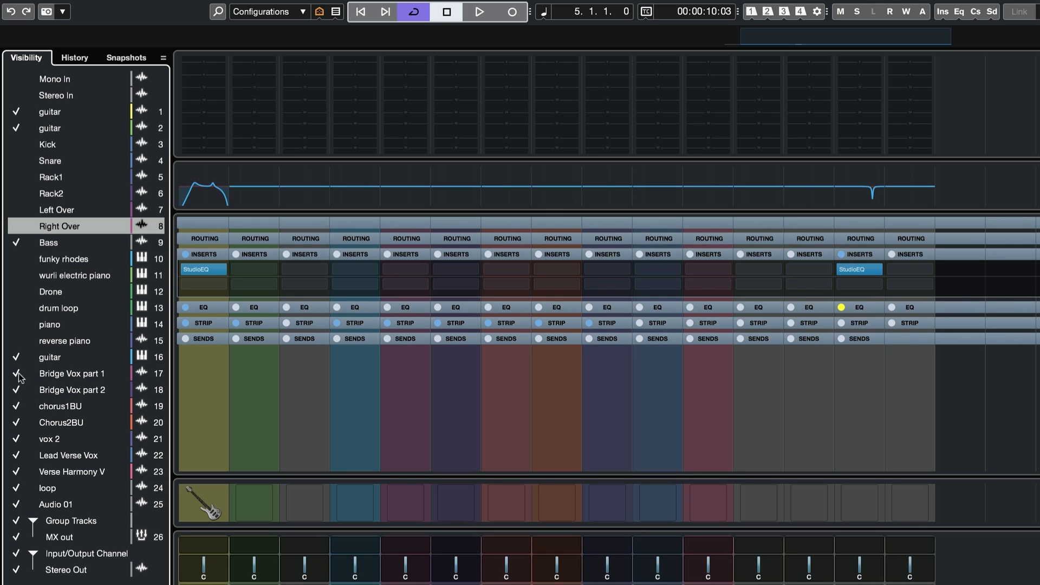
{"action": "left_click_drag", "start_coordinate": [12, 373], "coordinate": [17, 438]}
{"action": "left_click_drag", "start_coordinate": [16, 488], "coordinate": [14, 573]}
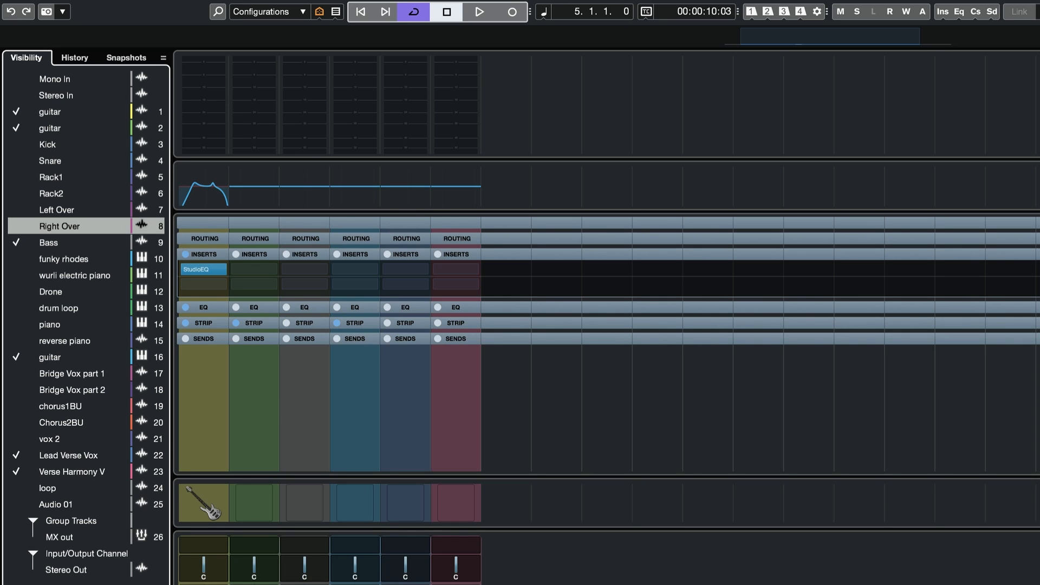
{"action": "left_click", "coordinate": [102, 357]}
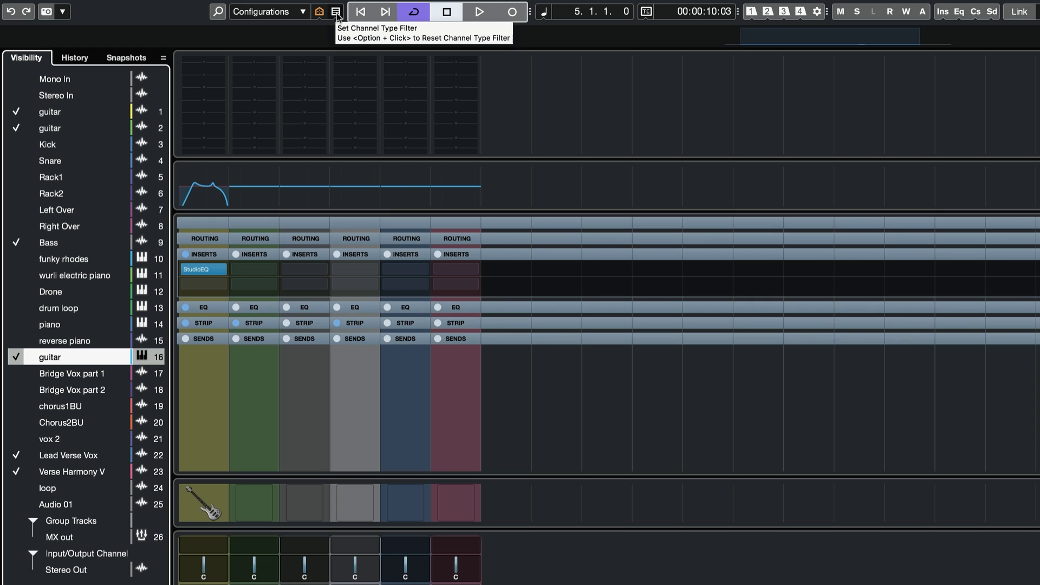
Step: Add a visibility configuration for the current channels, naming it with the owner's first name followed by Config
{"action": "left_click", "coordinate": [301, 12]}
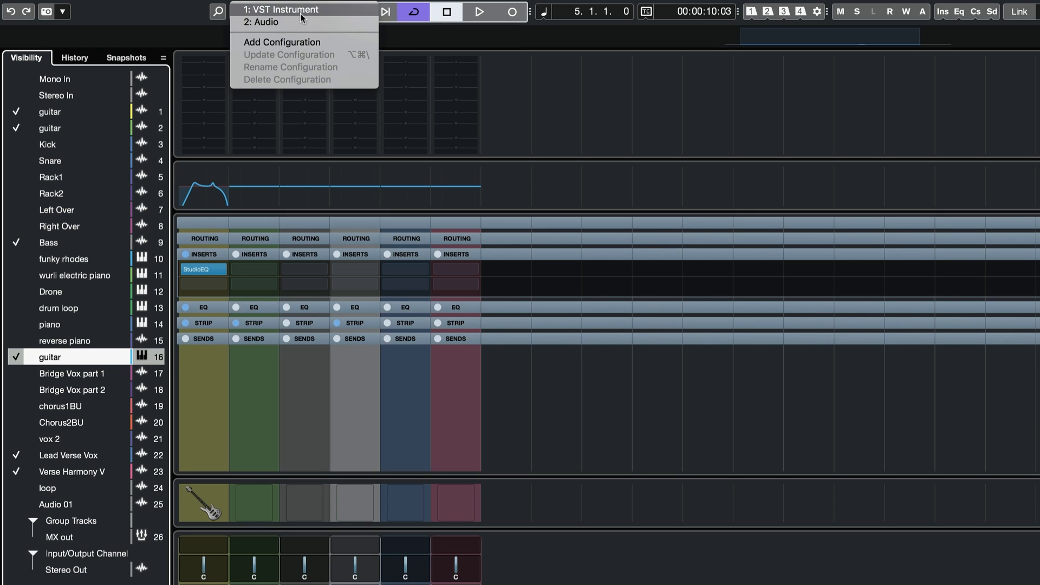
{"action": "left_click", "coordinate": [295, 42]}
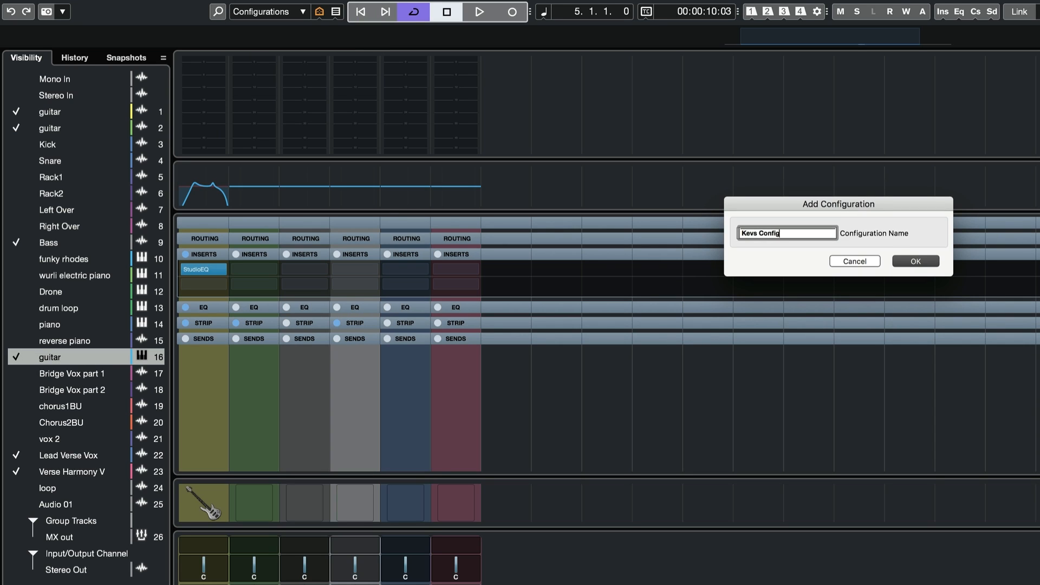
{"action": "type", "text": "Config"}
{"action": "left_click", "coordinate": [903, 264]}
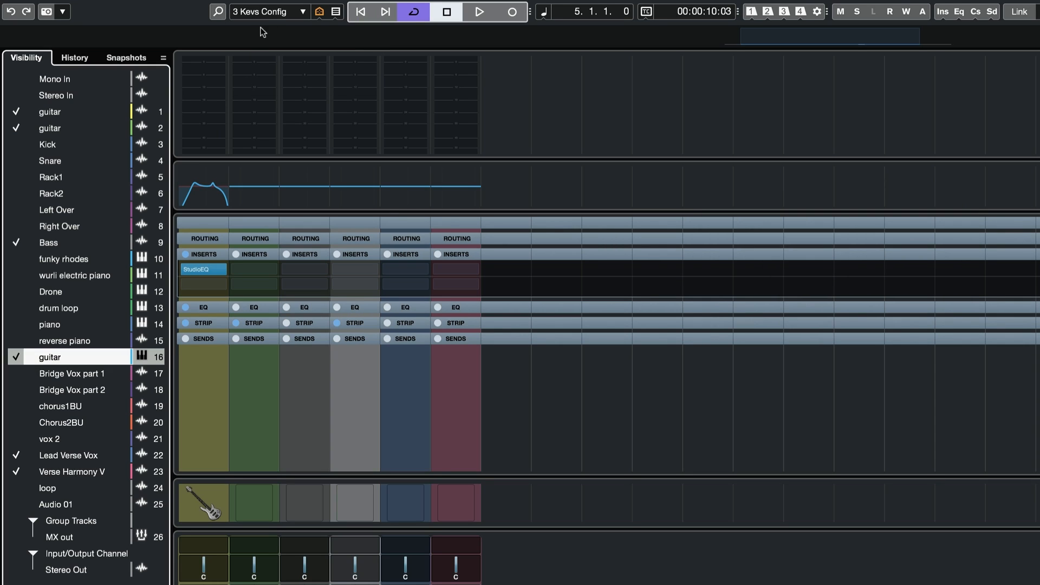
Step: Recall the VST Instrument configuration, show All Channel Types and select the Rack2 channel
{"action": "left_click", "coordinate": [301, 12]}
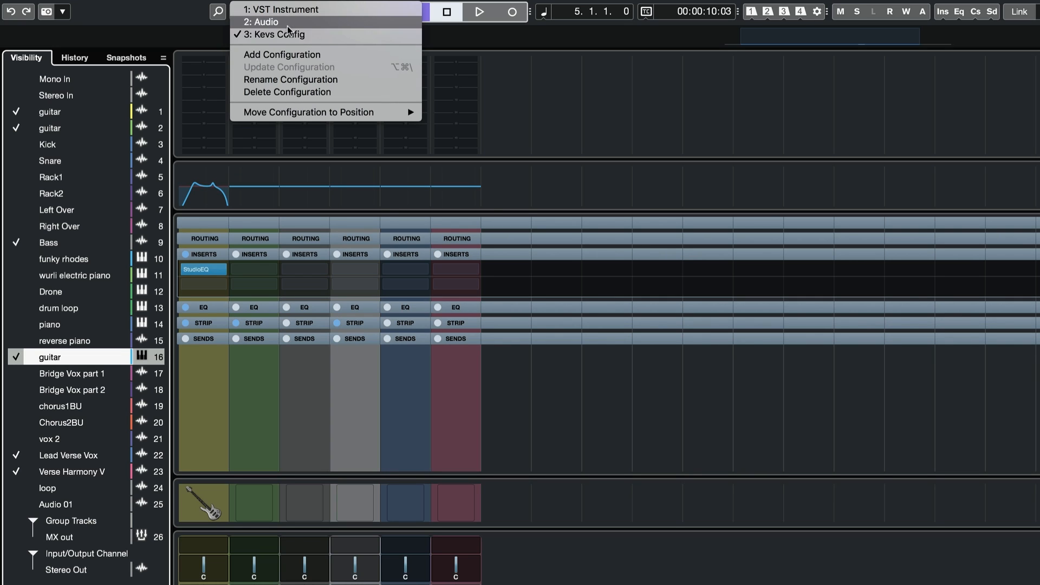
{"action": "left_click", "coordinate": [293, 10]}
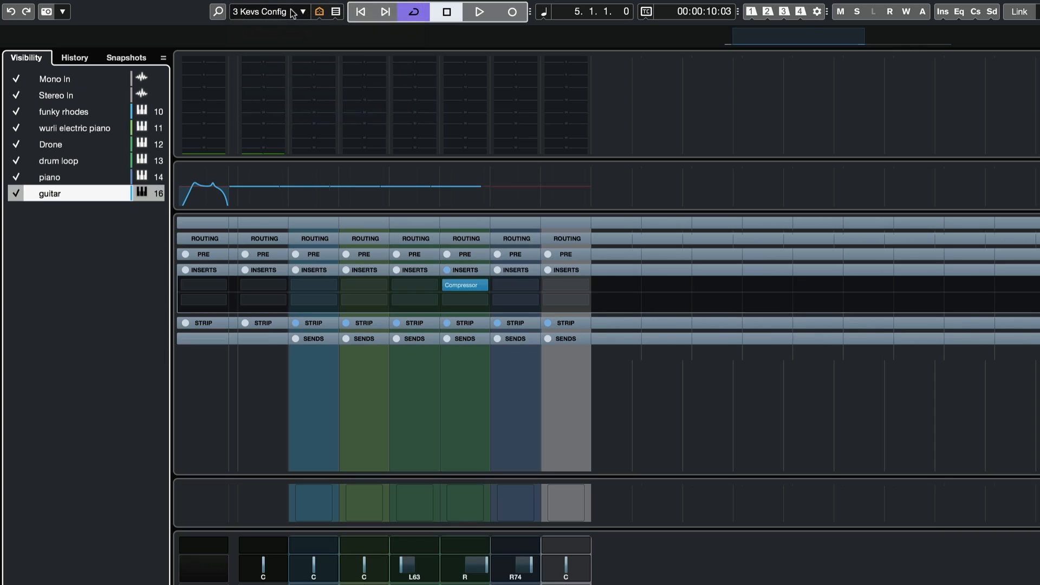
{"action": "left_click", "coordinate": [319, 11]}
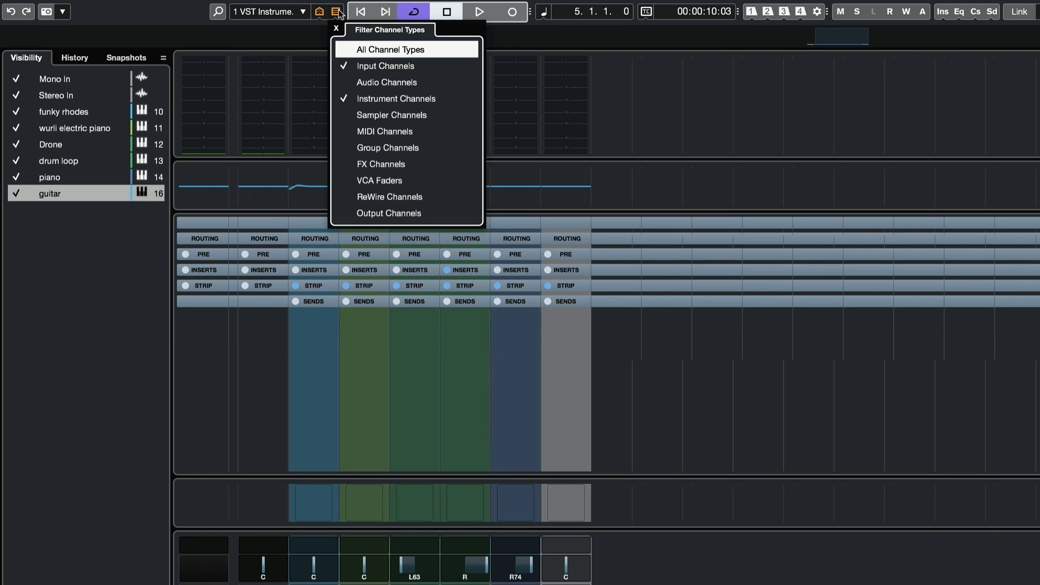
{"action": "left_click", "coordinate": [346, 50]}
{"action": "left_click", "coordinate": [562, 353]}
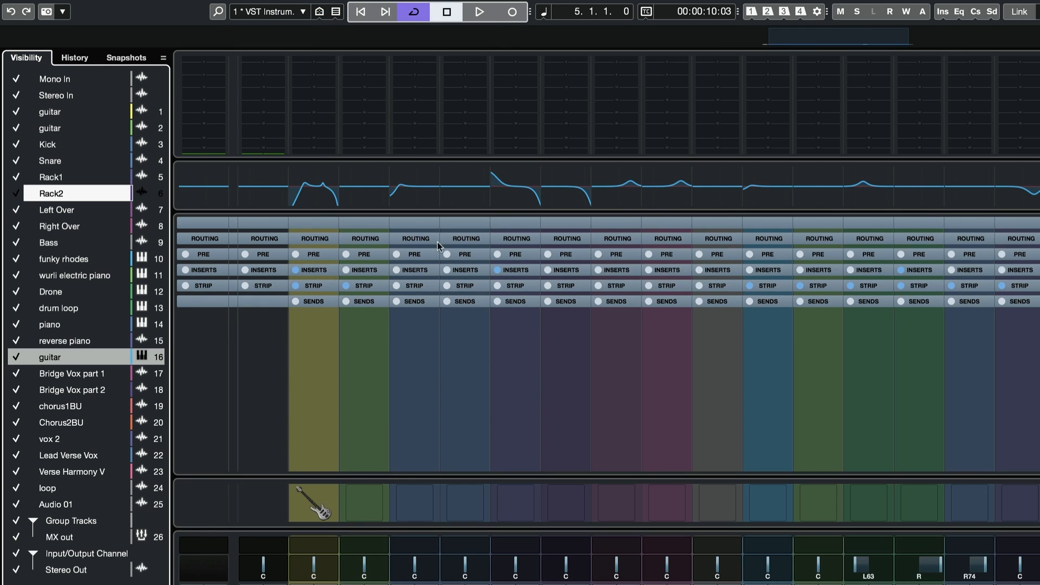
Step: Recall the custom configuration in position 3 and toggle All Channel Types off and on in its filter
{"action": "left_click", "coordinate": [289, 15]}
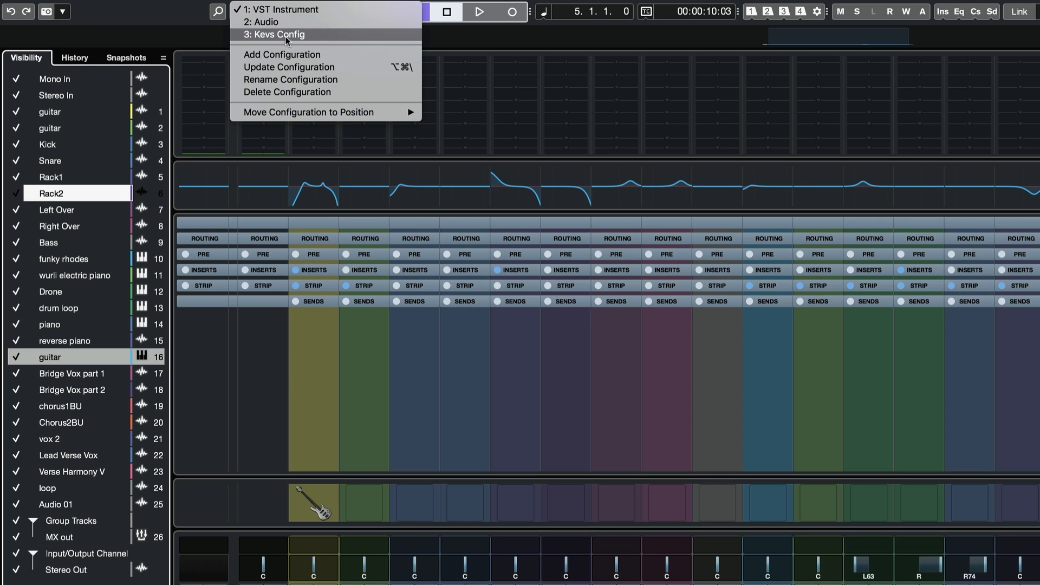
{"action": "left_click", "coordinate": [286, 35]}
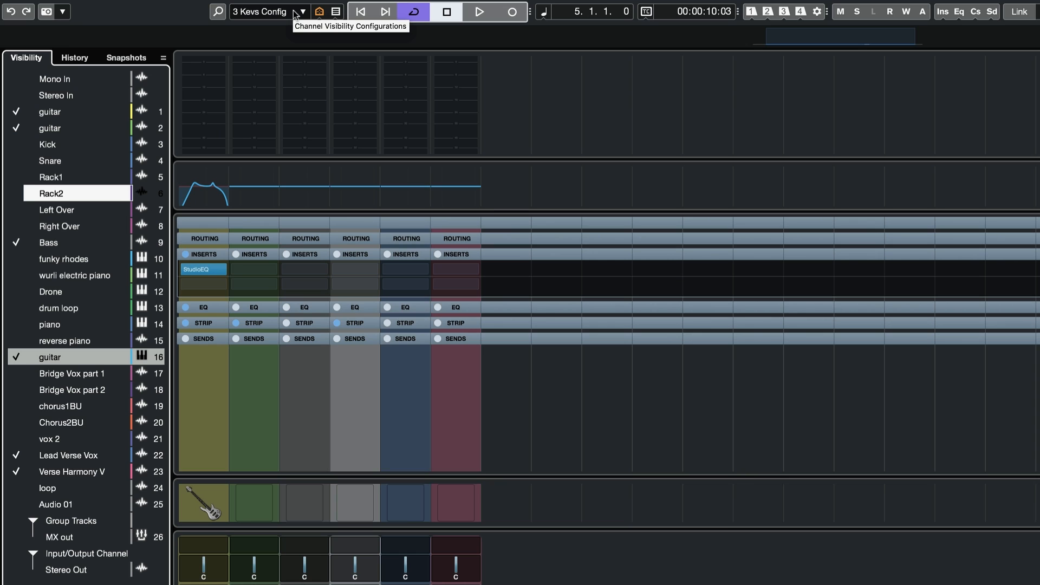
{"action": "left_click", "coordinate": [319, 12]}
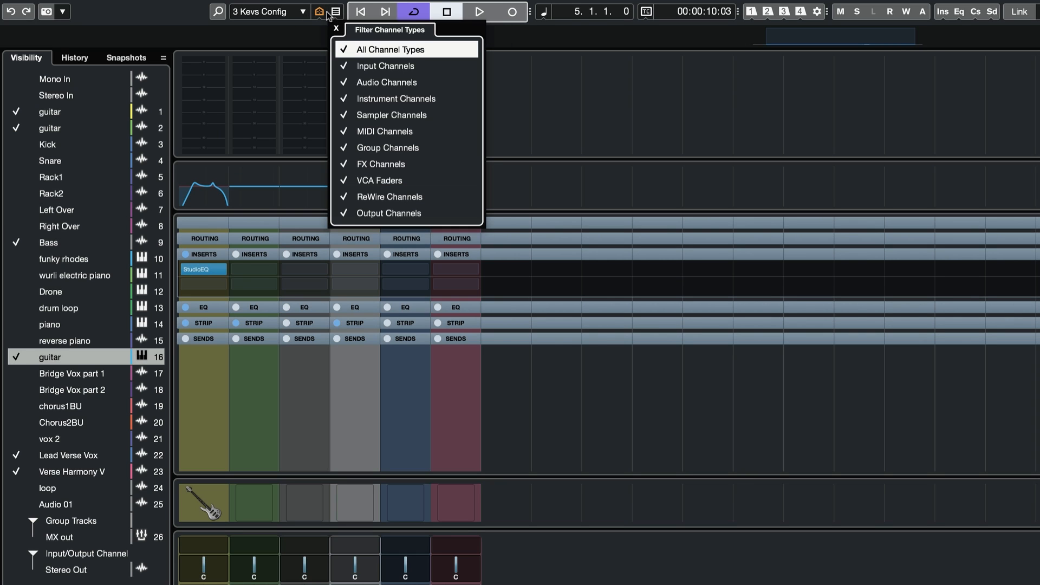
{"action": "left_click", "coordinate": [340, 48]}
{"action": "left_click", "coordinate": [340, 49]}
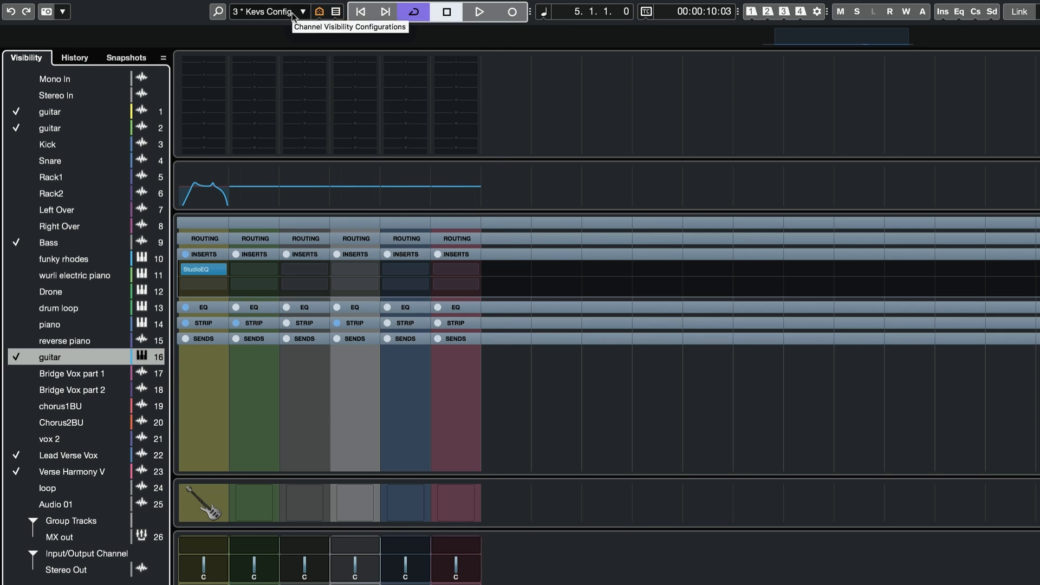
Step: Switch back to the VST Instrument configuration and enable All Channel Types to bring back every channel
{"action": "left_click", "coordinate": [291, 12]}
{"action": "left_click", "coordinate": [289, 9]}
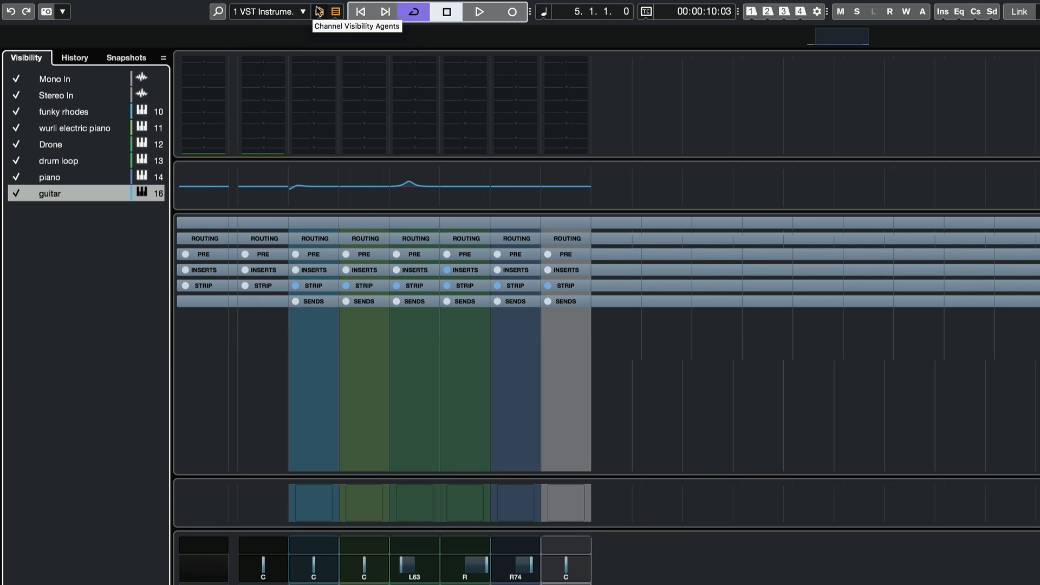
{"action": "left_click", "coordinate": [336, 11]}
{"action": "left_click", "coordinate": [340, 49]}
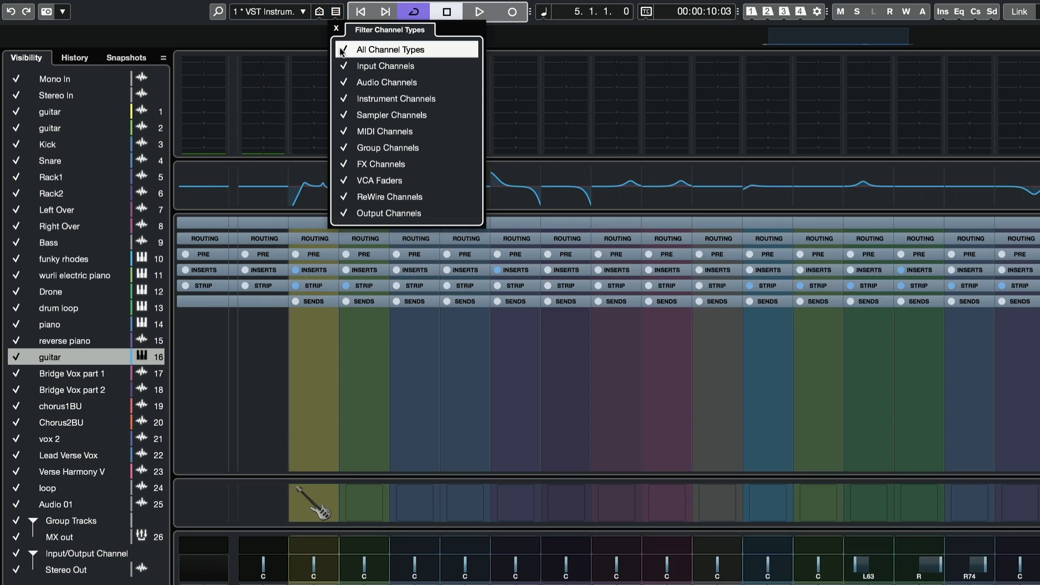
Step: Search the channel list for "guita" and select the third guitar result
{"action": "left_click", "coordinate": [219, 11]}
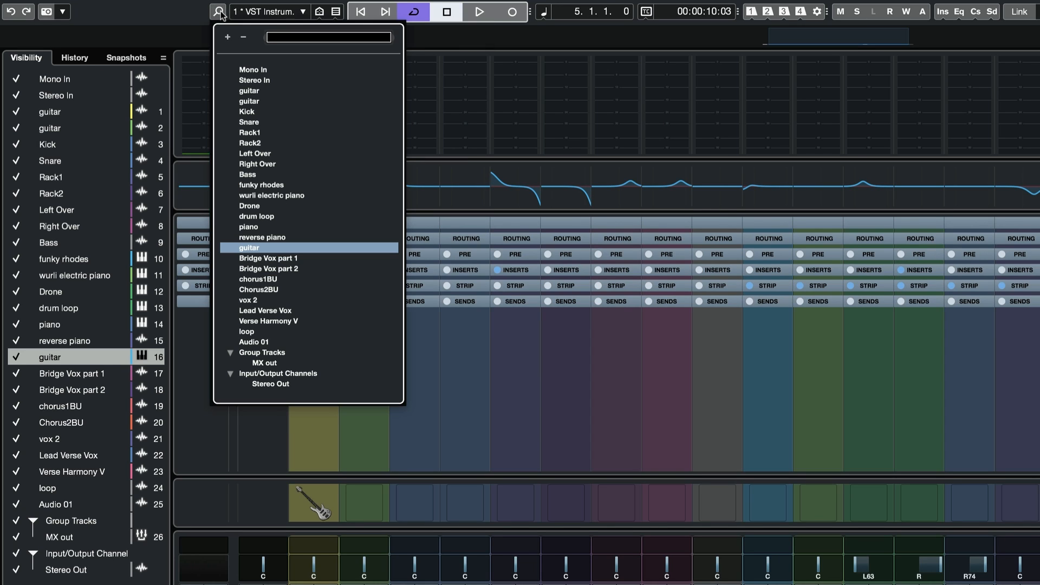
{"action": "left_click", "coordinate": [219, 12]}
{"action": "left_click", "coordinate": [218, 11]}
{"action": "type", "text": "guit"}
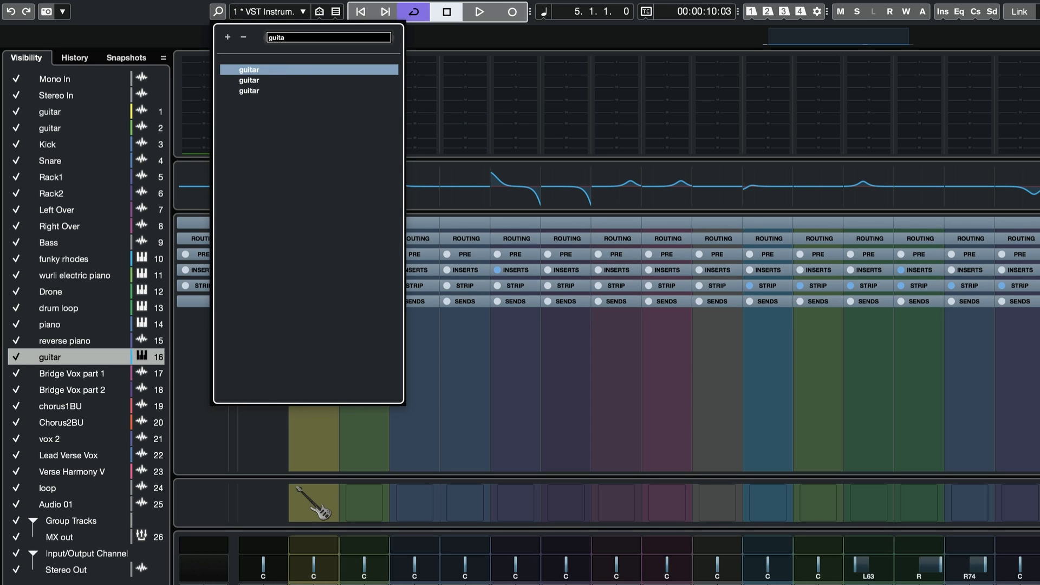
{"action": "type", "text": "a"}
{"action": "left_click", "coordinate": [249, 91]}
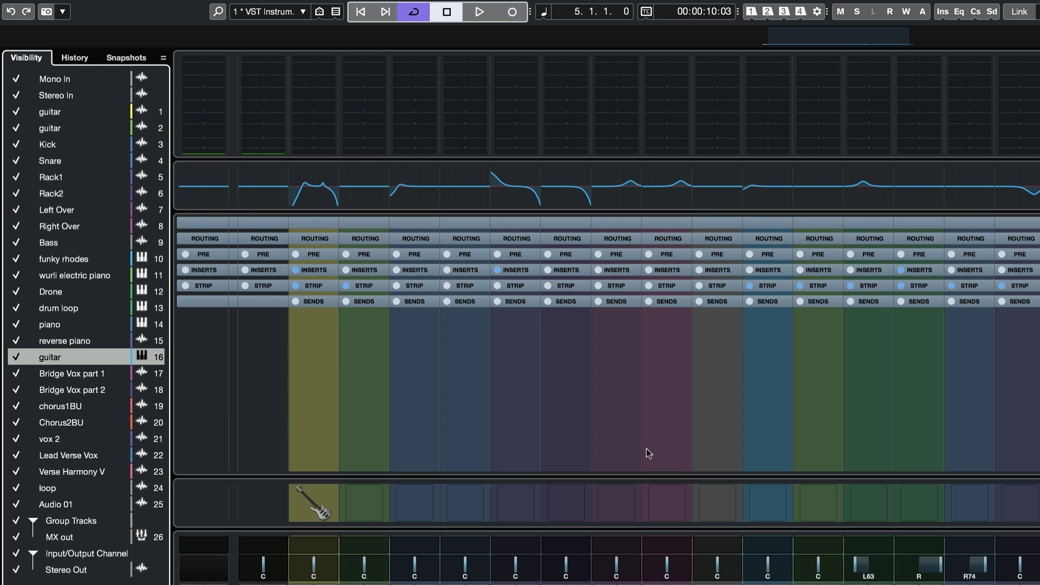
Step: Search the channel list for "bass" and select the Bass channel
{"action": "left_click", "coordinate": [219, 12]}
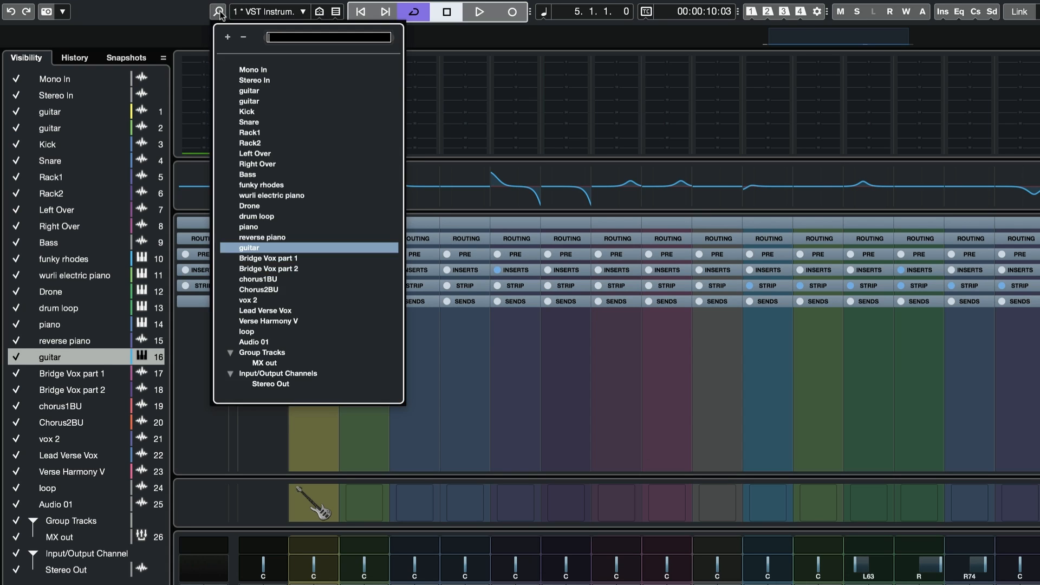
{"action": "type", "text": "bass"}
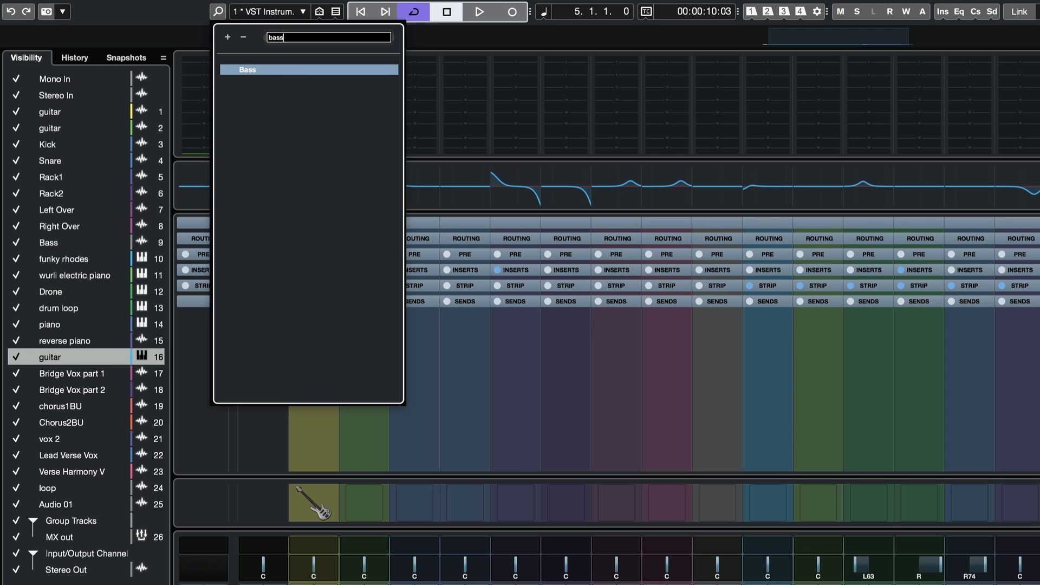
{"action": "left_click", "coordinate": [249, 71]}
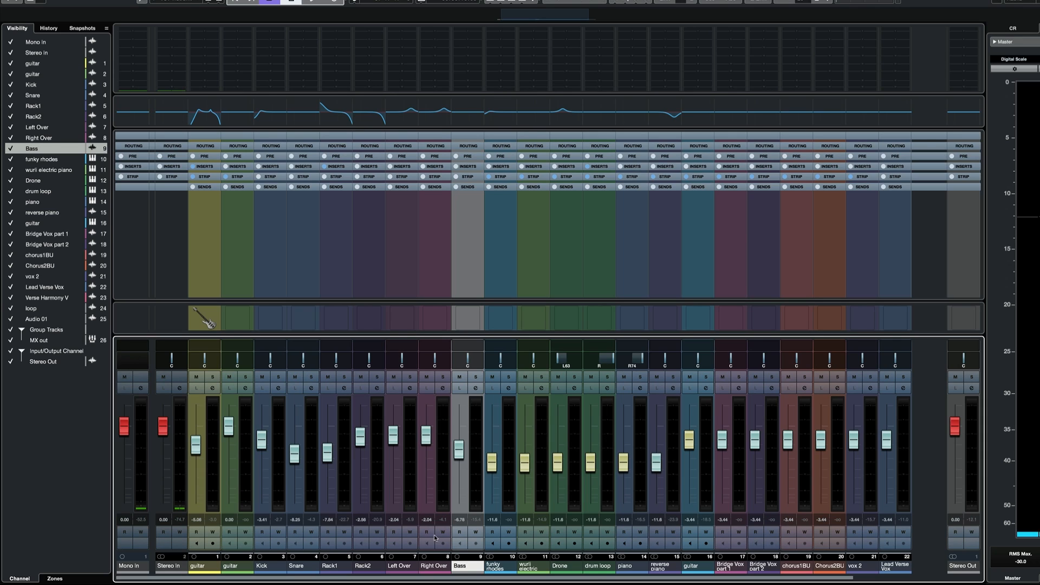
Step: Switch to the Project window and move the first two guitar tracks directly below the Bass track
{"action": "left_click", "coordinate": [272, 572]}
{"action": "key", "text": "F3"}
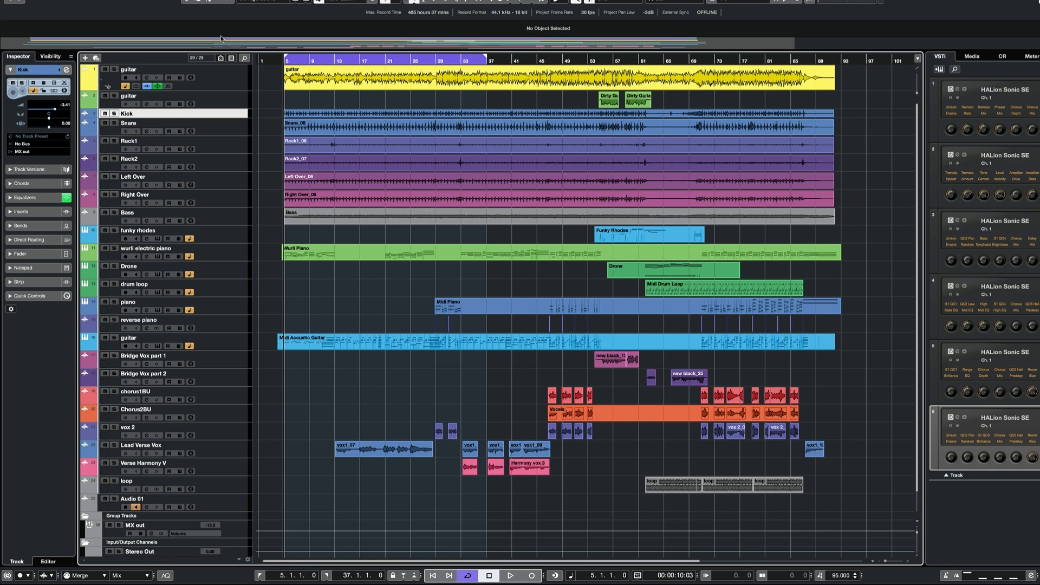
{"action": "left_click", "coordinate": [213, 70]}
{"action": "left_click", "coordinate": [219, 104], "text": "shift"}
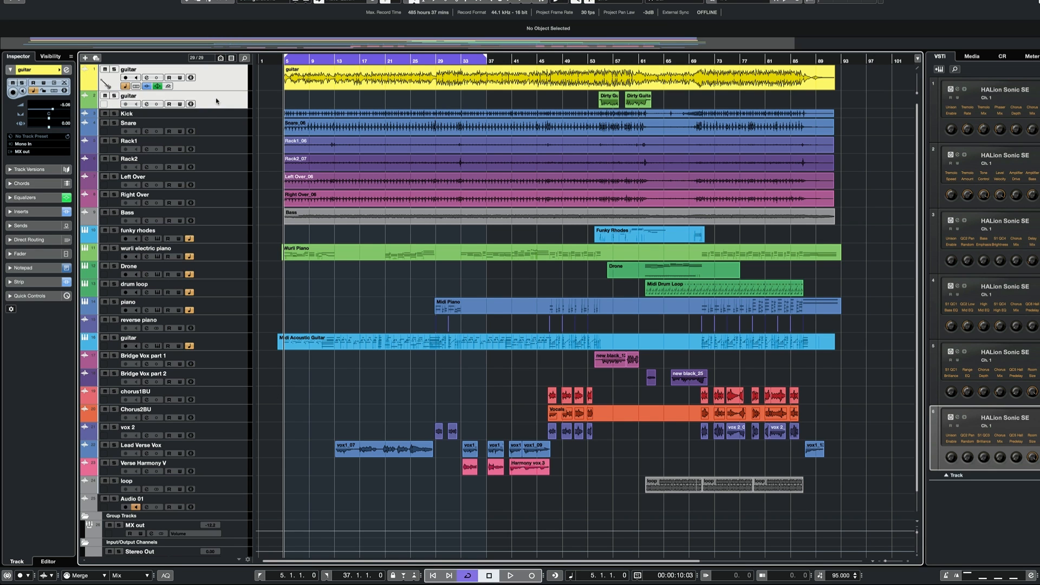
{"action": "left_click_drag", "start_coordinate": [216, 101], "coordinate": [208, 218]}
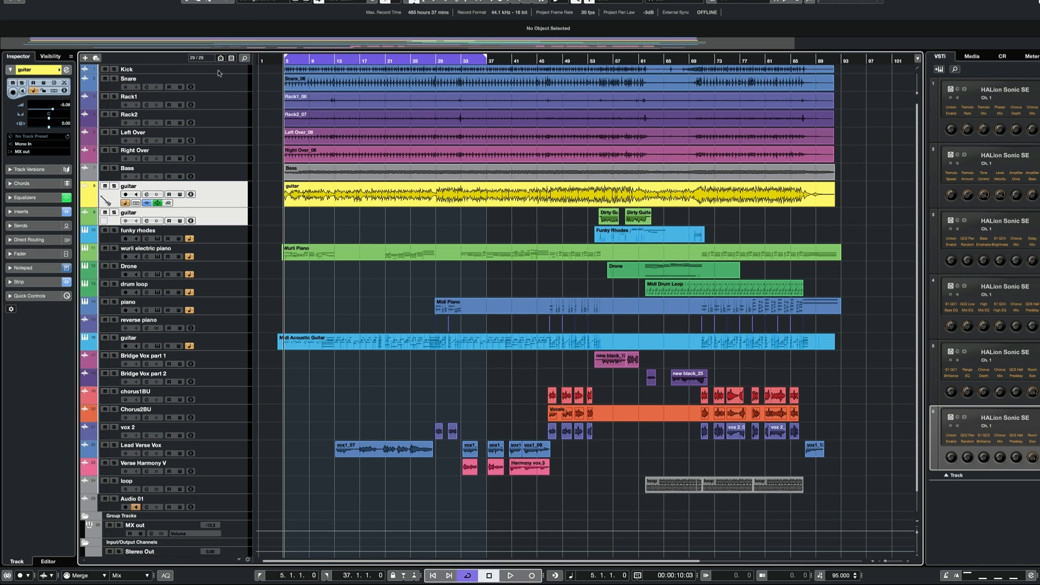
Step: Select the Kick through Right Over tracks, return to the MixConsole and reselect the same range of channels there
{"action": "left_click", "coordinate": [219, 72]}
{"action": "left_click", "coordinate": [222, 161], "text": "shift"}
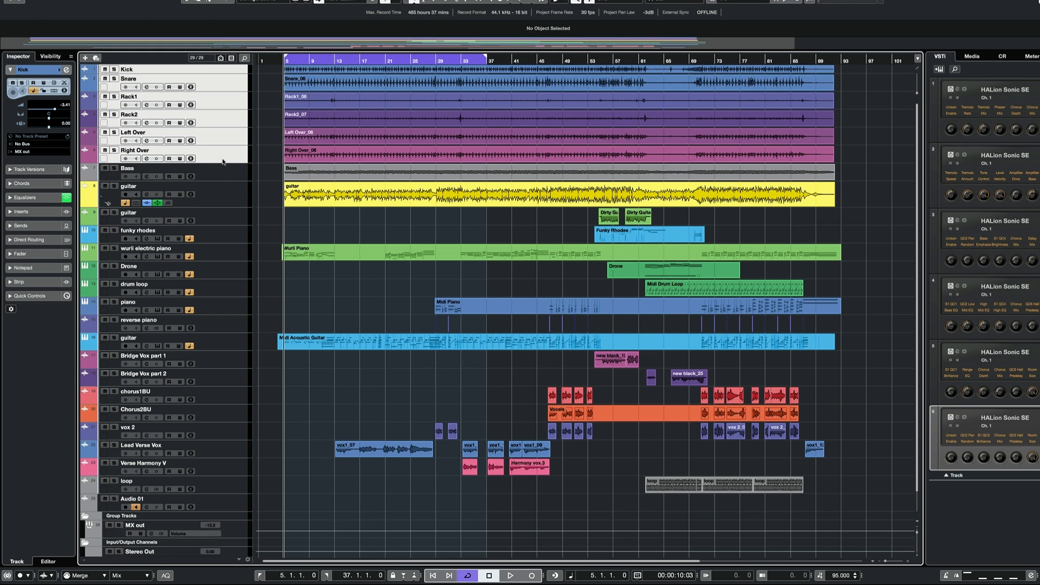
{"action": "key", "text": "F3"}
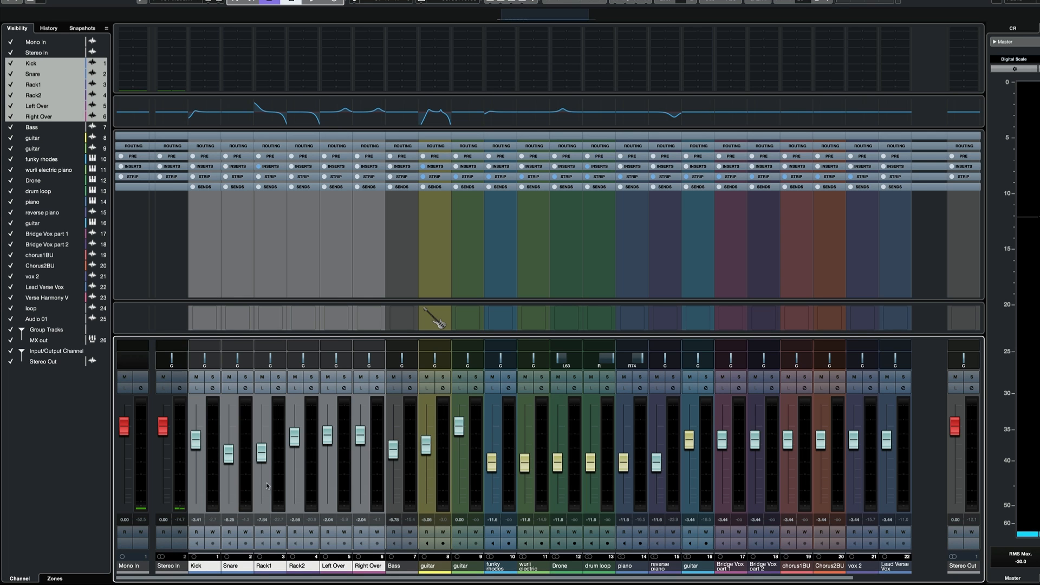
{"action": "left_click", "coordinate": [370, 566]}
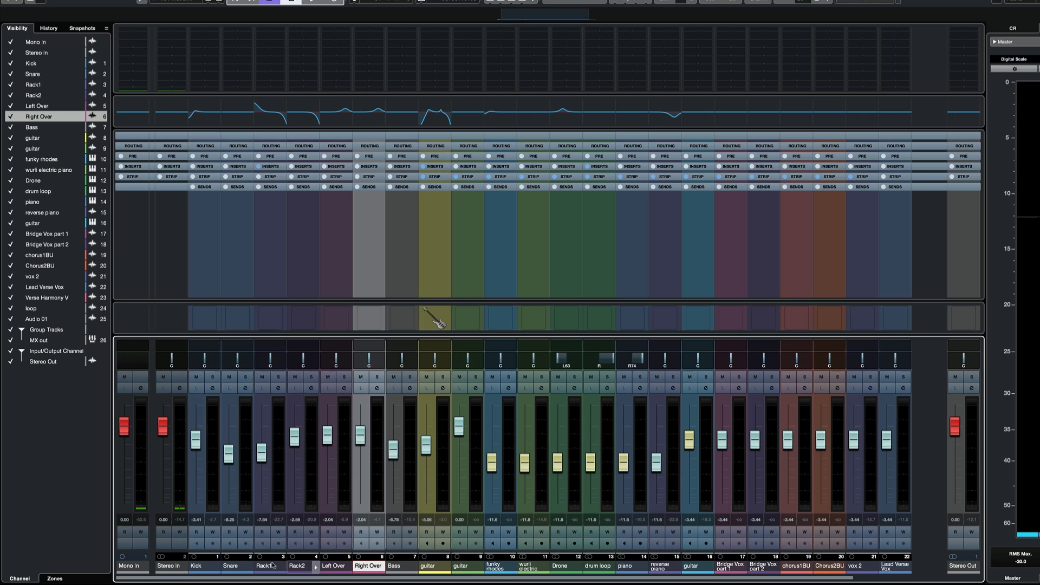
{"action": "left_click", "coordinate": [198, 566], "text": "shift"}
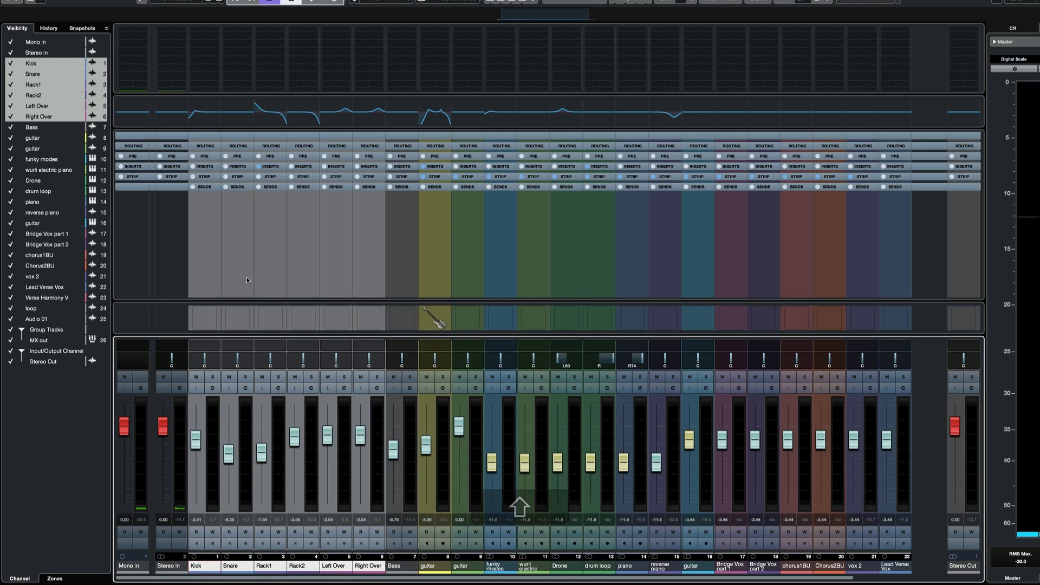
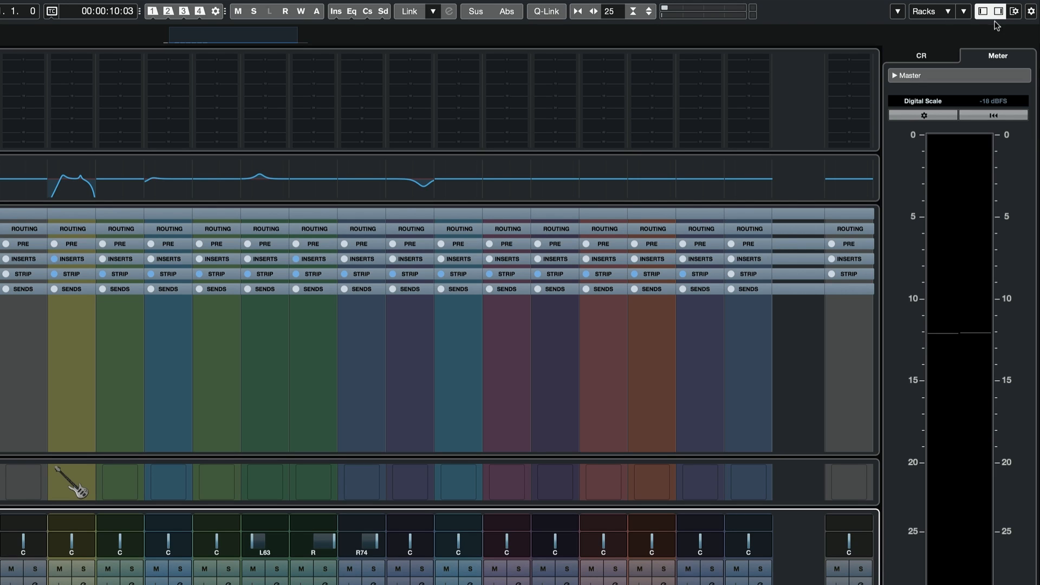
Step: Hide the Link Group section of the MixConsole toolbar and show it again
{"action": "left_click", "coordinate": [1029, 13]}
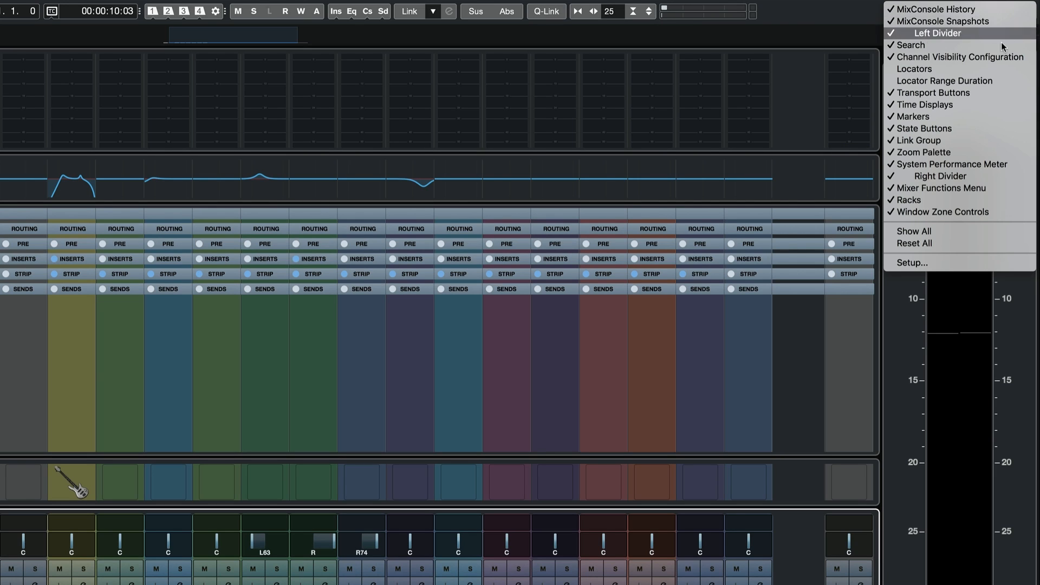
{"action": "left_click", "coordinate": [949, 140]}
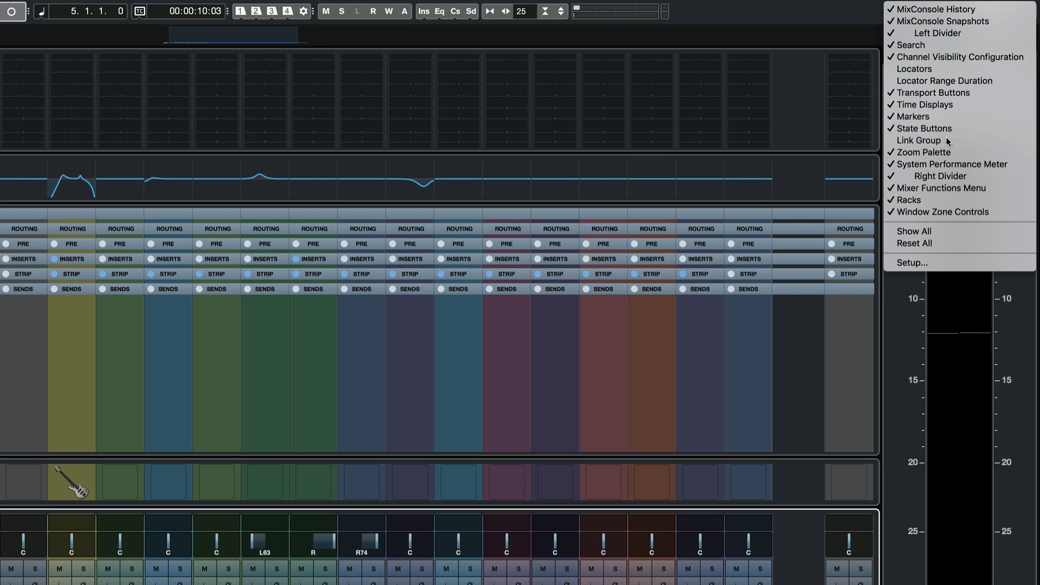
{"action": "left_click", "coordinate": [948, 140]}
Step: Enable Q-Link and lower the selected drum channels' faders together, bringing Rack2 to -6.22
{"action": "left_click", "coordinate": [546, 11]}
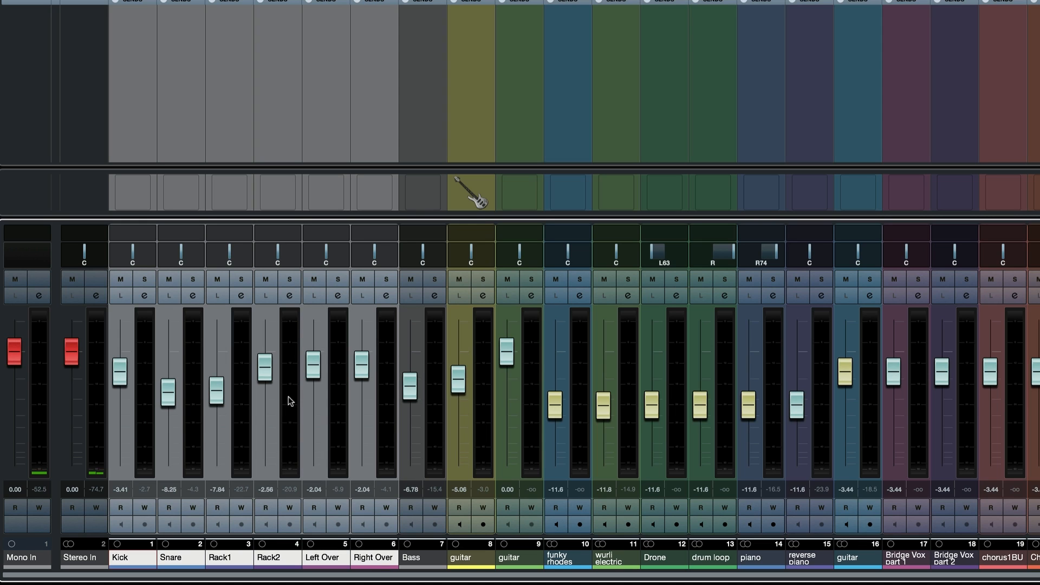
{"action": "mouse_move", "coordinate": [264, 367]}
{"action": "left_mouse_down"}
{"action": "mouse_move", "coordinate": [264, 411]}
{"action": "mouse_move", "coordinate": [264, 331]}
{"action": "mouse_move", "coordinate": [264, 447]}
{"action": "mouse_move", "coordinate": [265, 352]}
{"action": "mouse_move", "coordinate": [273, 422]}
{"action": "mouse_move", "coordinate": [268, 363]}
{"action": "mouse_move", "coordinate": [270, 384]}
{"action": "left_mouse_up"}
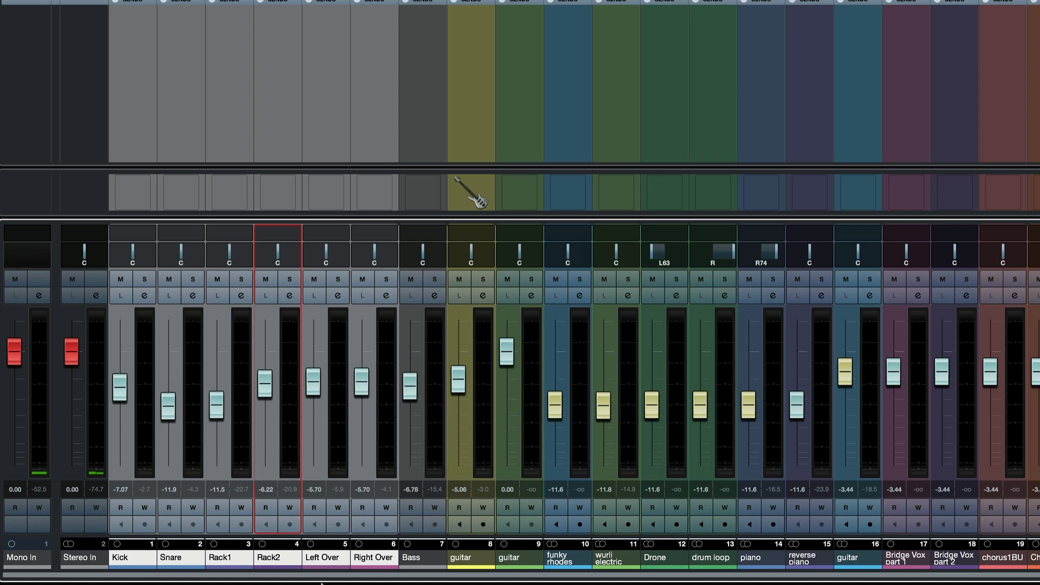
Step: Select the Left Over and Right Over channels and link them in a new link group named Drums OH
{"action": "left_click", "coordinate": [327, 558]}
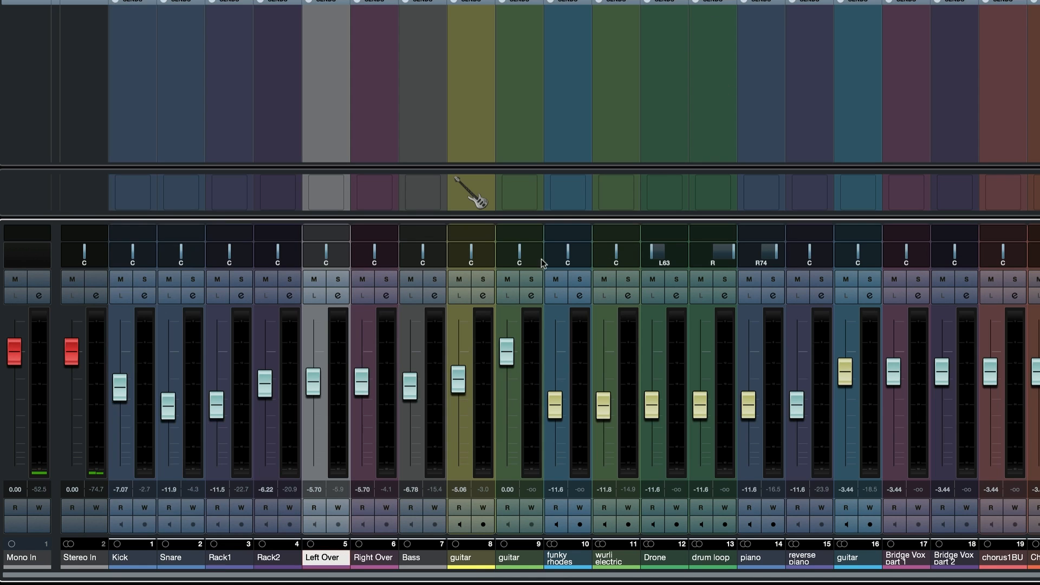
{"action": "left_click", "coordinate": [365, 558]}
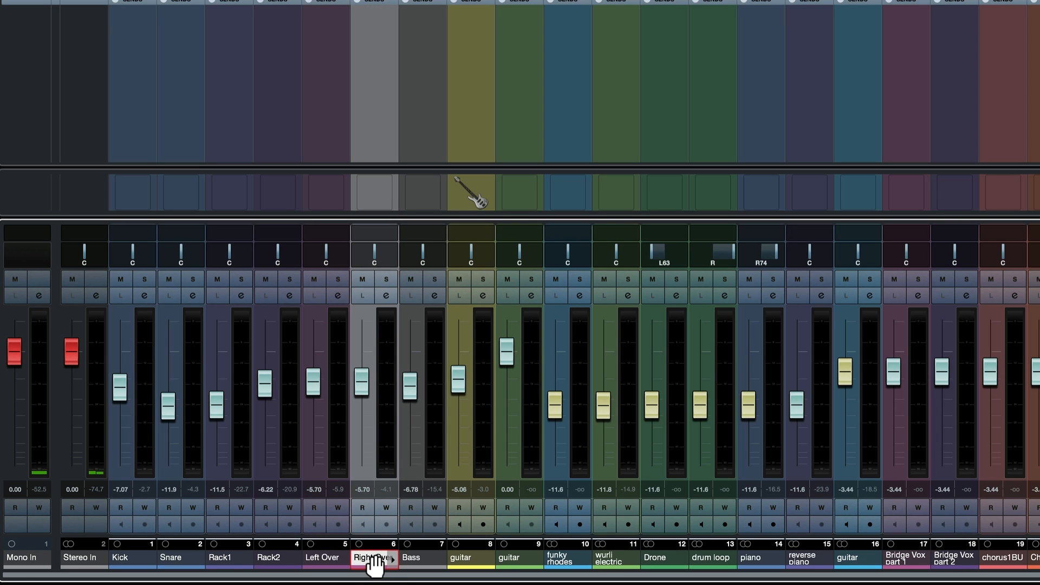
{"action": "left_click", "coordinate": [331, 558]}
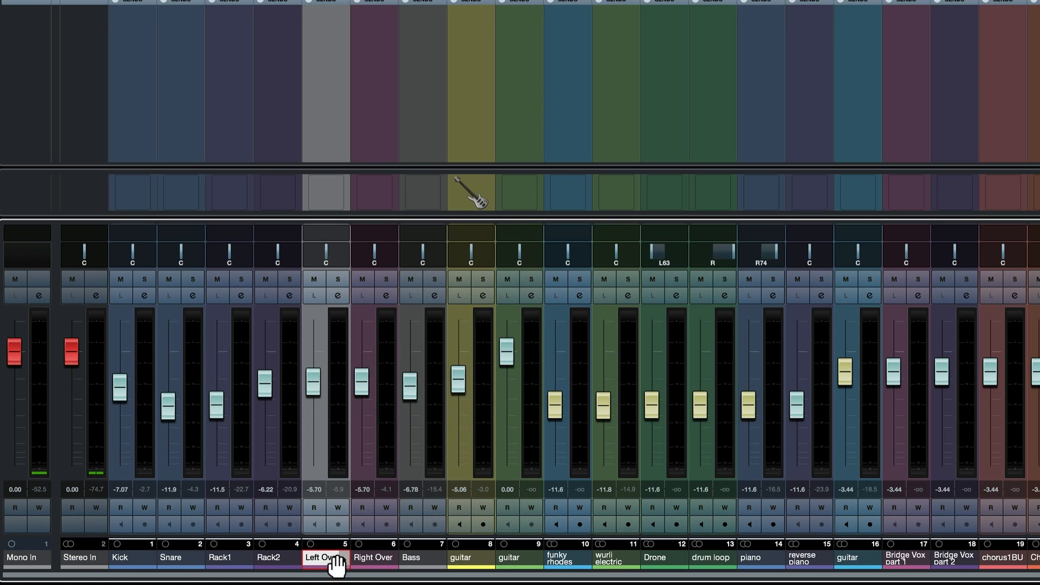
{"action": "left_click", "coordinate": [377, 563], "text": "shift"}
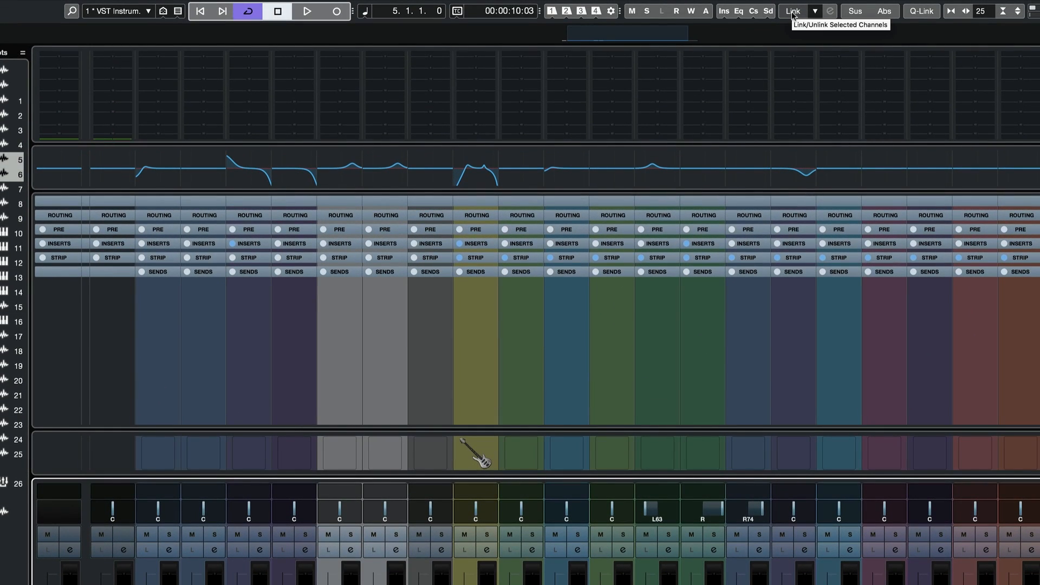
{"action": "left_click", "coordinate": [792, 12]}
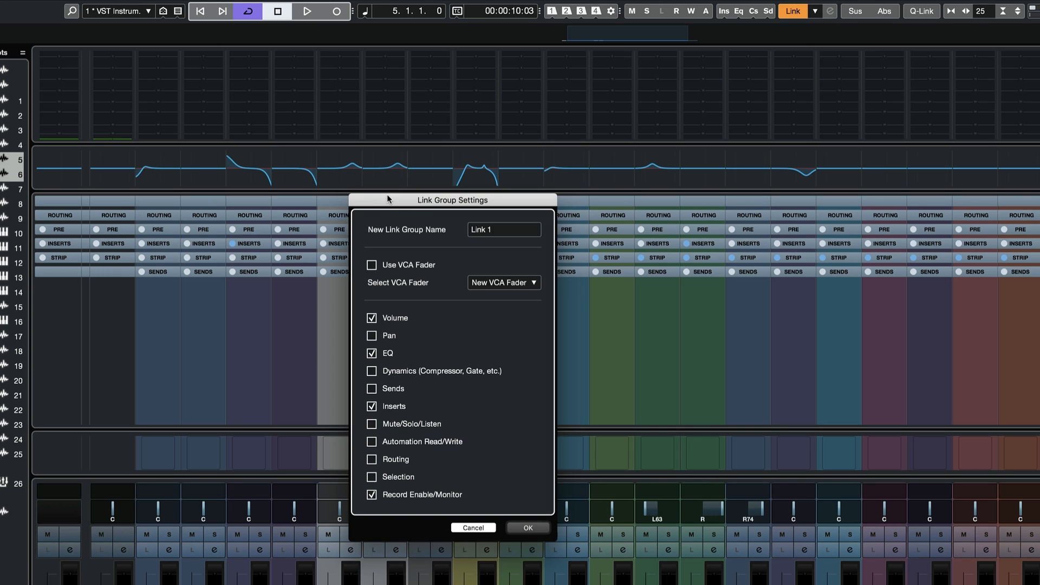
{"action": "left_click_drag", "start_coordinate": [387, 194], "coordinate": [486, 227]}
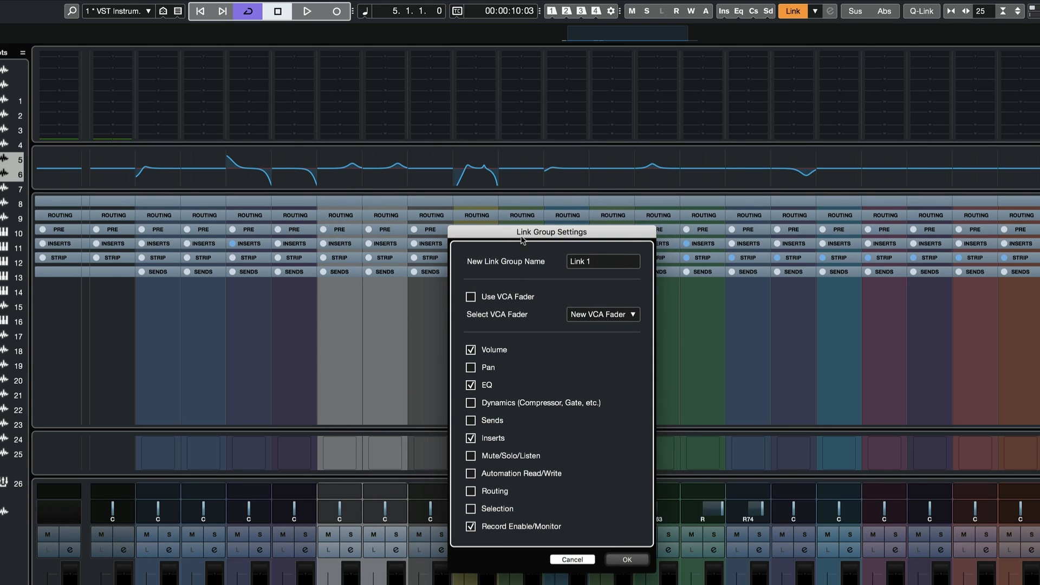
{"action": "left_click", "coordinate": [564, 256]}
{"action": "type", "text": "Drums OH"}
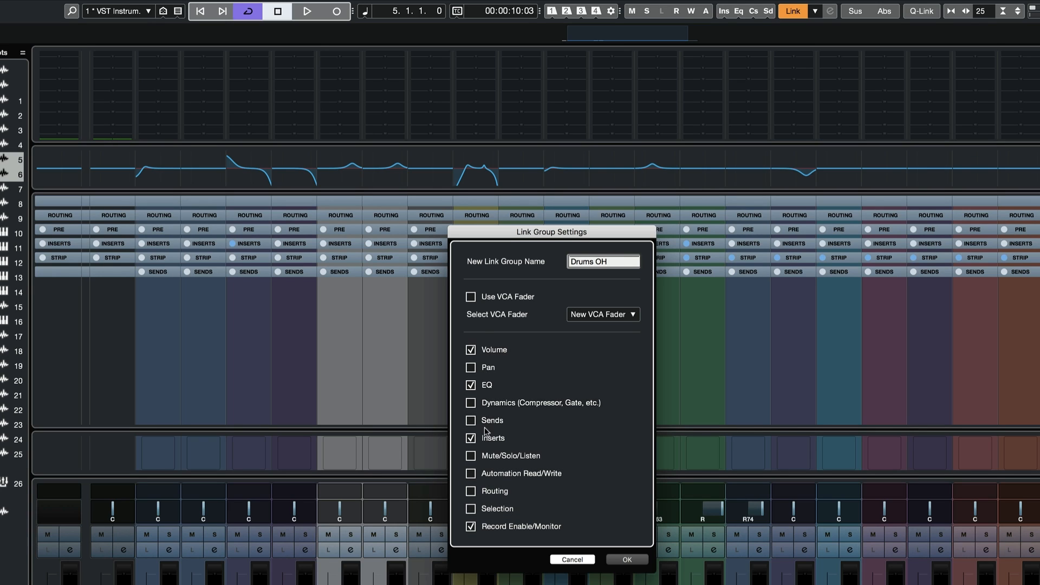
{"action": "left_click", "coordinate": [627, 559]}
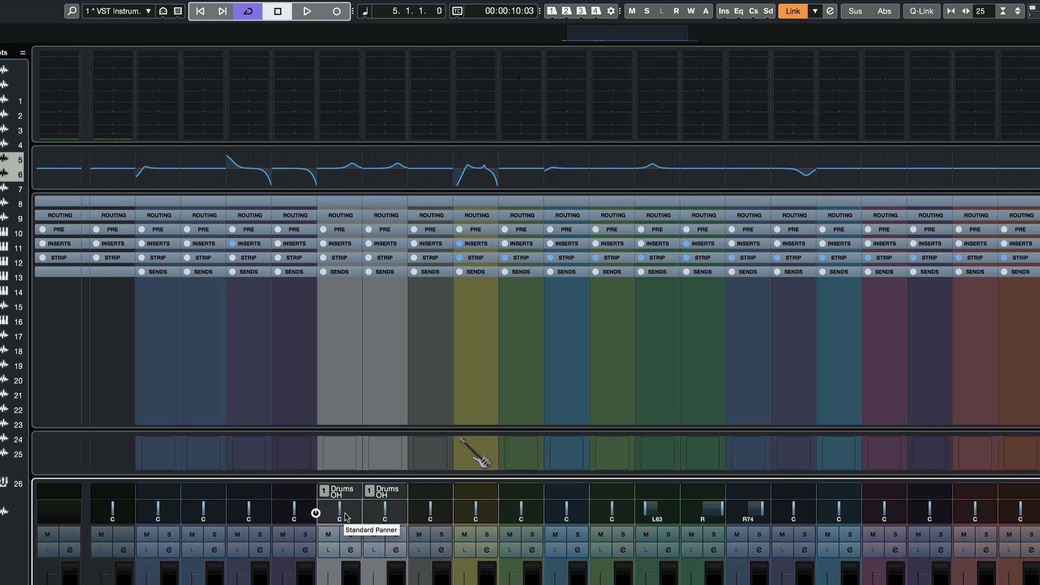
Step: Pan Left Over hard left and Right Over hard right, and raise the linked overhead faders
{"action": "left_click_drag", "start_coordinate": [341, 510], "coordinate": [317, 510]}
{"action": "left_click_drag", "start_coordinate": [385, 510], "coordinate": [411, 510]}
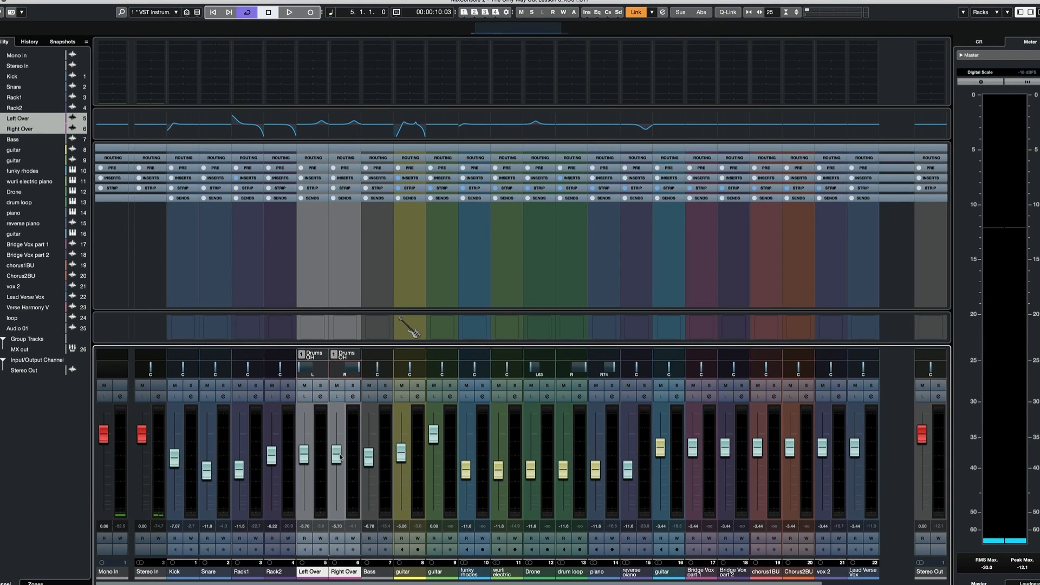
{"action": "mouse_move", "coordinate": [337, 456]}
{"action": "left_mouse_down"}
{"action": "mouse_move", "coordinate": [336, 470]}
{"action": "mouse_move", "coordinate": [333, 442]}
{"action": "left_mouse_up"}
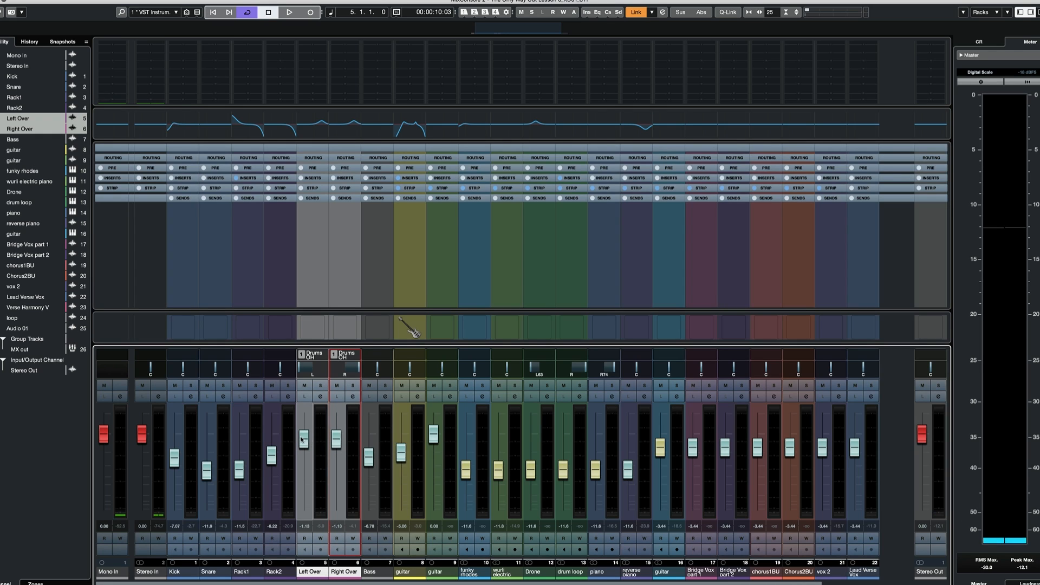
{"action": "mouse_move", "coordinate": [304, 439]}
{"action": "left_mouse_down"}
{"action": "mouse_move", "coordinate": [304, 469]}
{"action": "mouse_move", "coordinate": [300, 437]}
{"action": "left_mouse_up"}
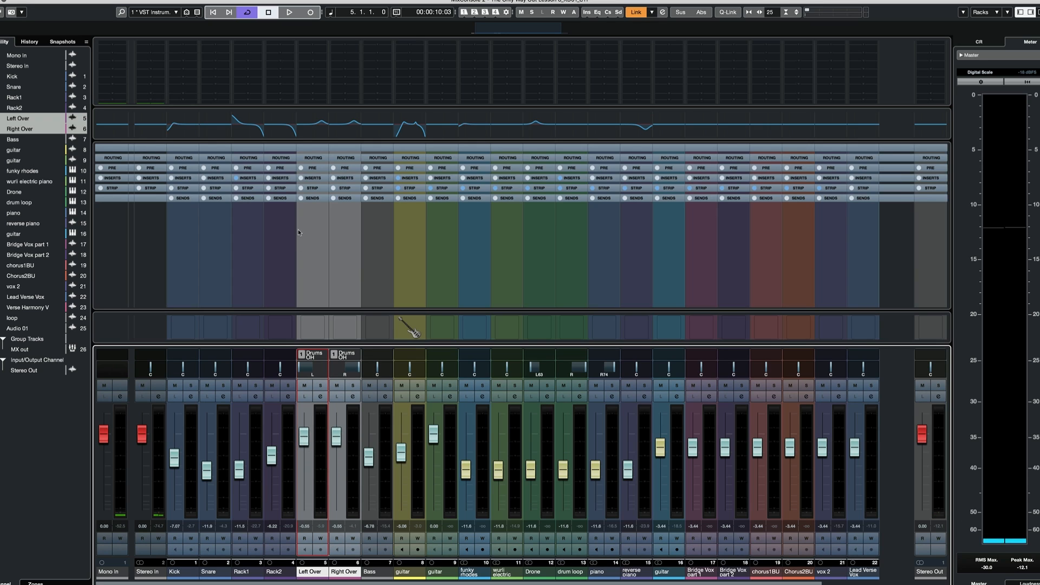
Step: Turn the Right Over channel's EQ boost into a cut on its curve and lower the linked overhead faders to -3.52
{"action": "left_click", "coordinate": [353, 122]}
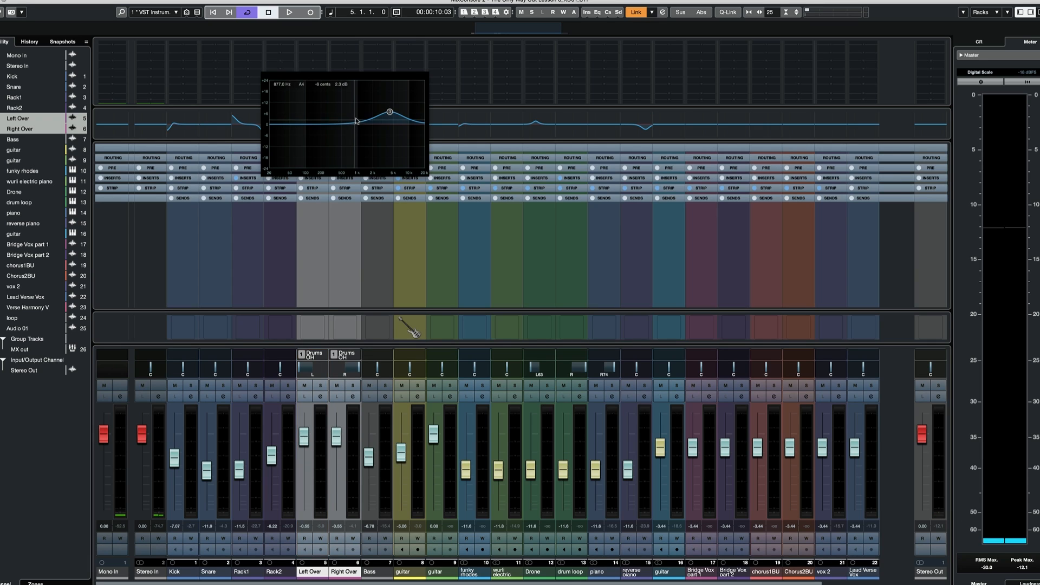
{"action": "left_click_drag", "start_coordinate": [390, 111], "coordinate": [387, 142]}
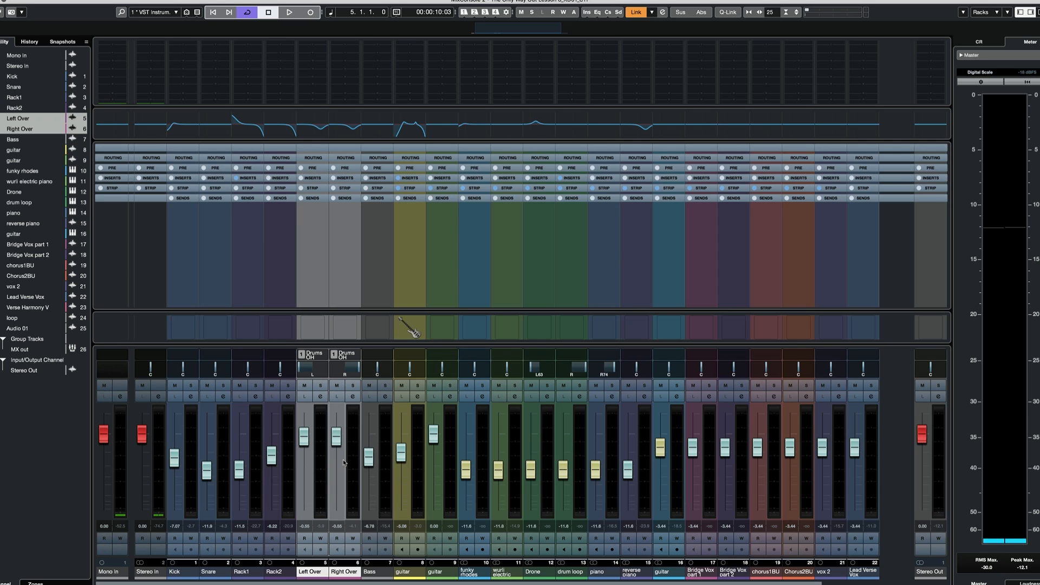
{"action": "left_click_drag", "start_coordinate": [335, 437], "coordinate": [335, 447]}
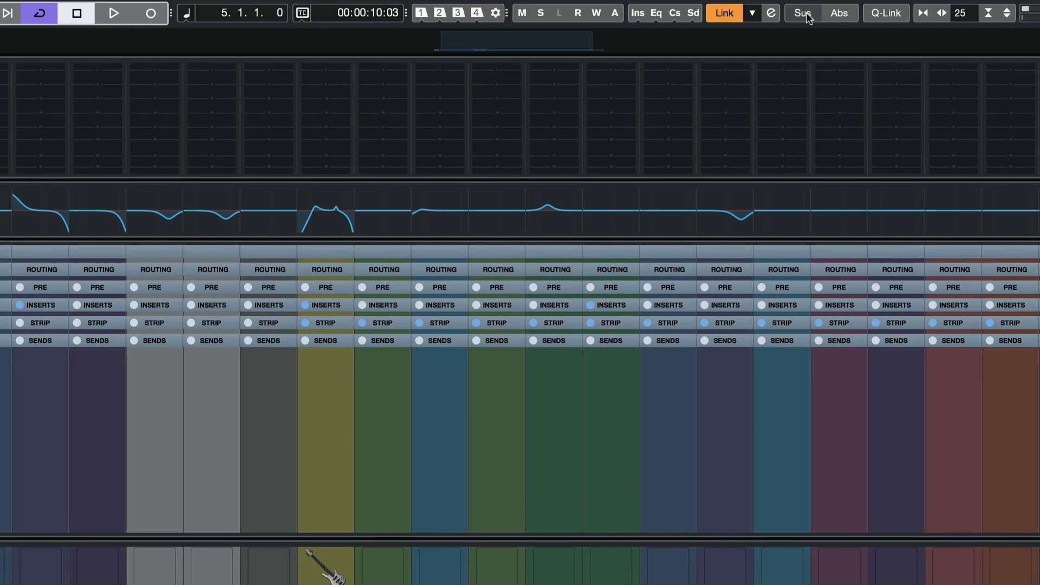
Step: Suspend linking to raise only Right Over to -2.19, and with linking resumed lower both overheads, bringing Right Over to -4.21
{"action": "left_click", "coordinate": [805, 14]}
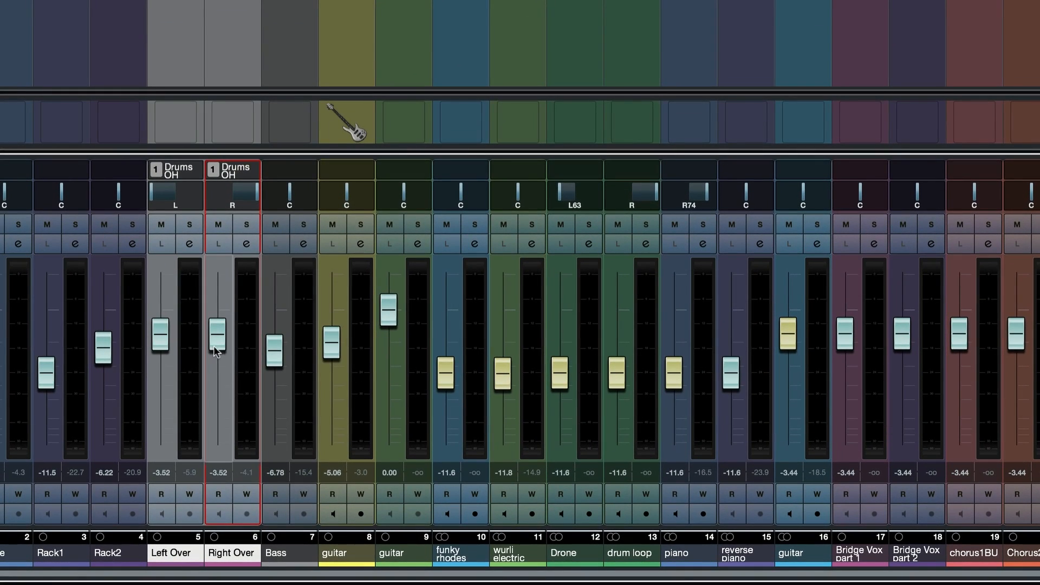
{"action": "left_click_drag", "start_coordinate": [217, 339], "coordinate": [218, 334]}
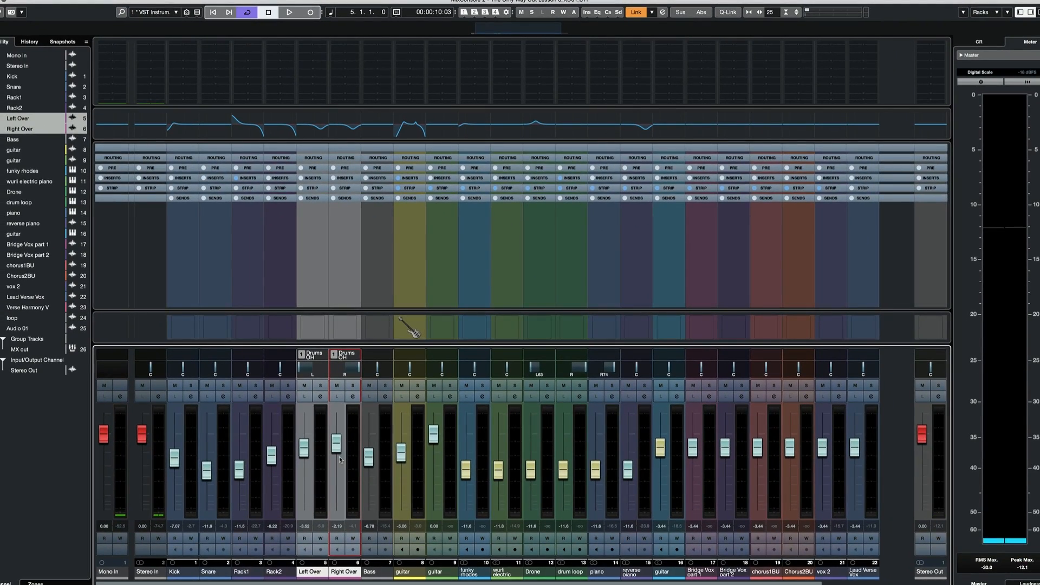
{"action": "mouse_move", "coordinate": [340, 449]}
{"action": "left_mouse_down"}
{"action": "mouse_move", "coordinate": [339, 466]}
{"action": "mouse_move", "coordinate": [340, 442]}
{"action": "mouse_move", "coordinate": [339, 464]}
{"action": "mouse_move", "coordinate": [339, 455]}
{"action": "left_mouse_up"}
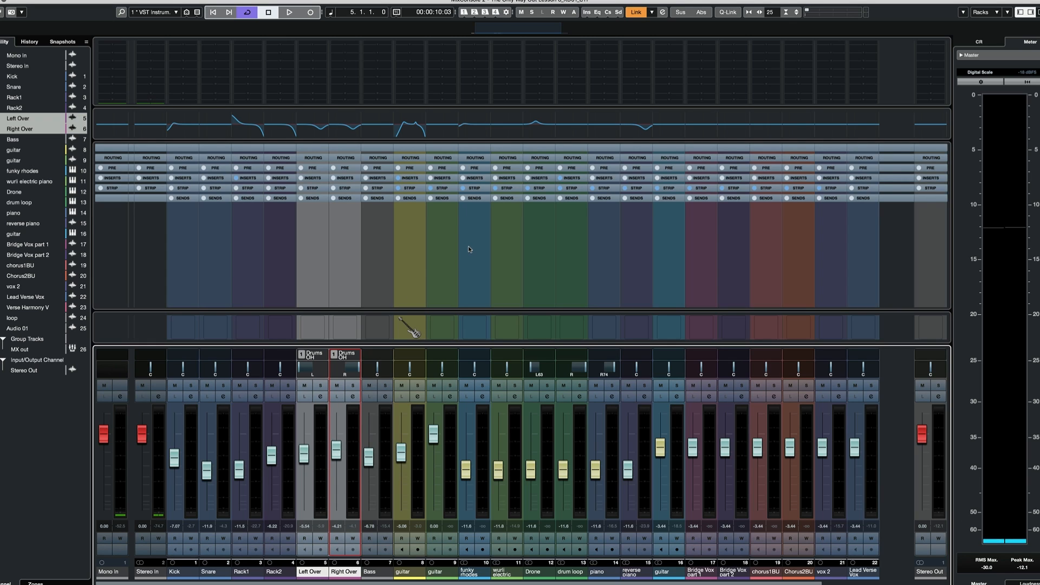
Step: Play the project briefly and stop it to check the channels' meter peak levels in the mixer
{"action": "key", "text": "space"}
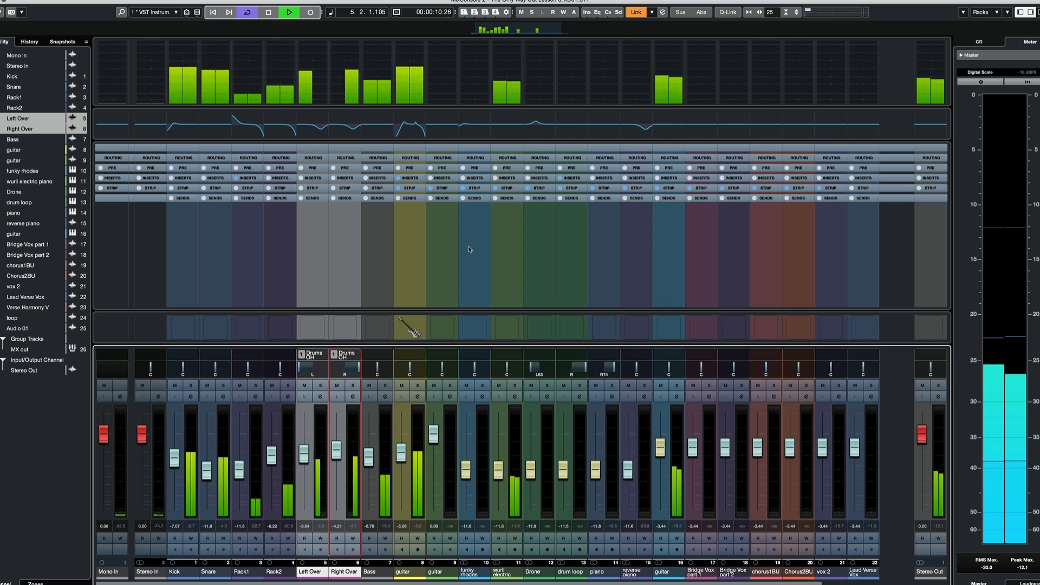
{"action": "key", "text": "space"}
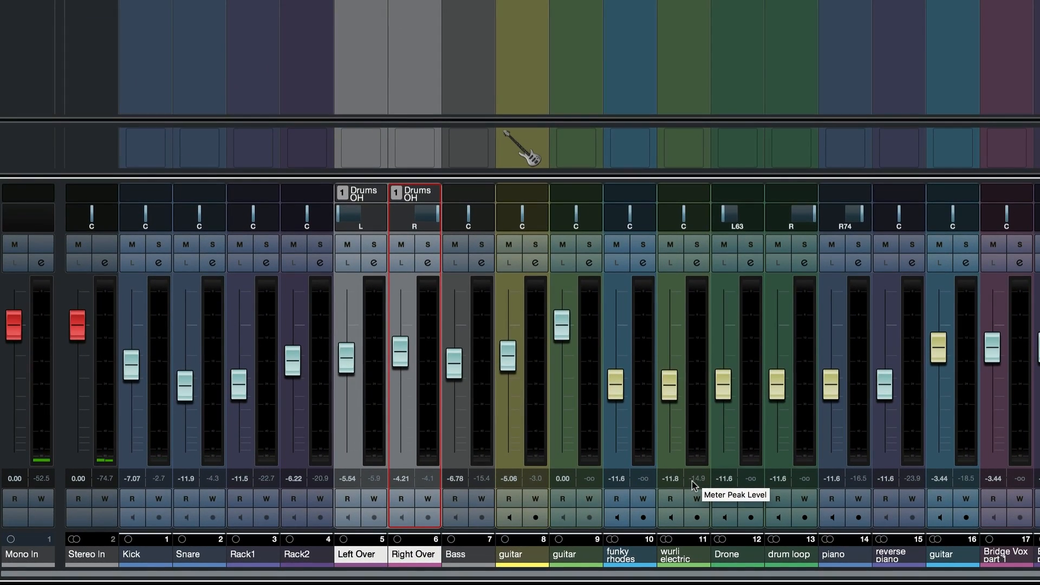
{"action": "key", "text": "space"}
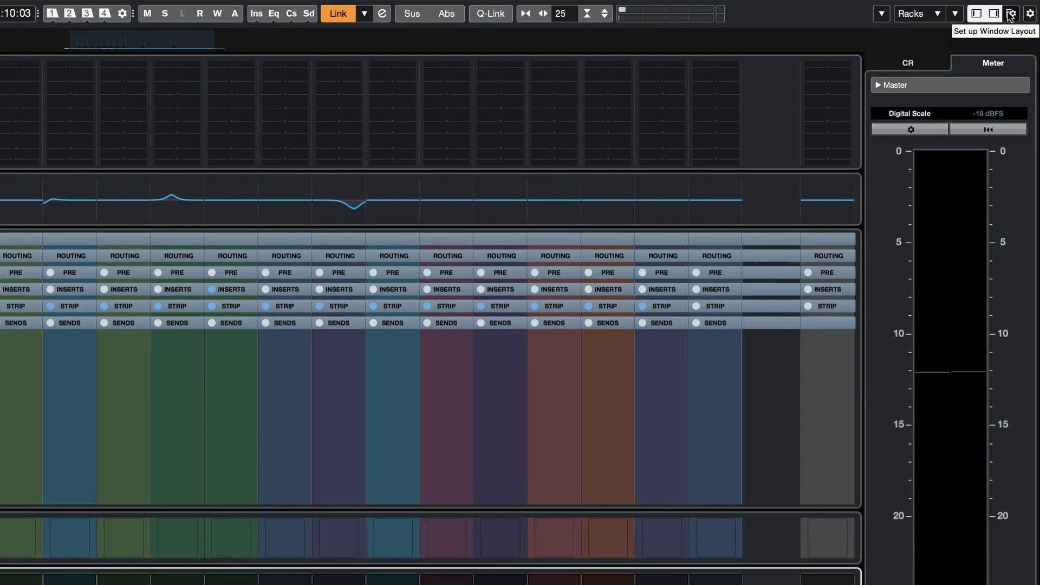
Step: Reset all channel meters through the global meter settings, and play the project briefly to register fresh peak levels
{"action": "left_click", "coordinate": [883, 14]}
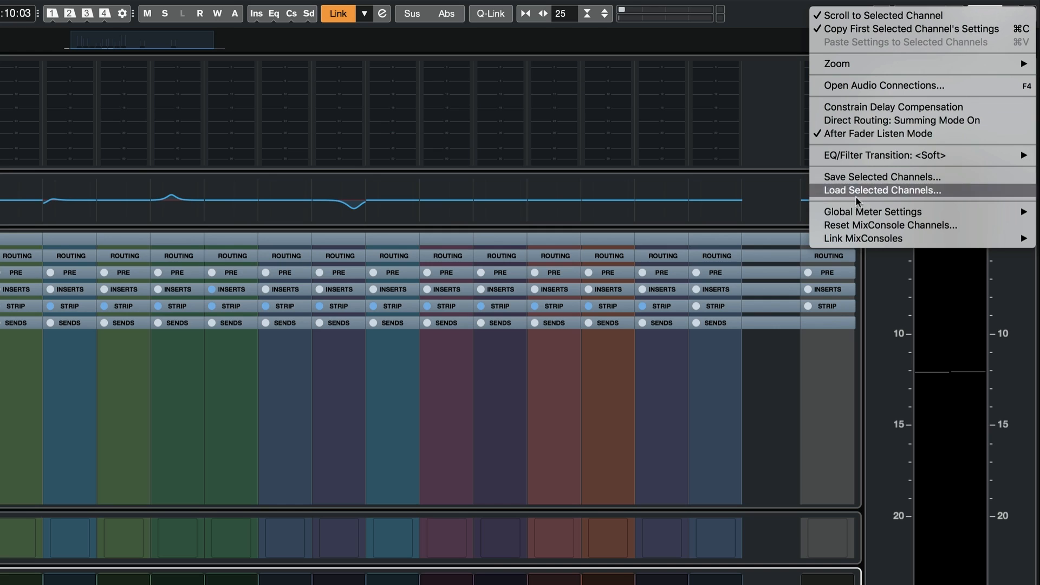
{"action": "mouse_move", "coordinate": [857, 211]}
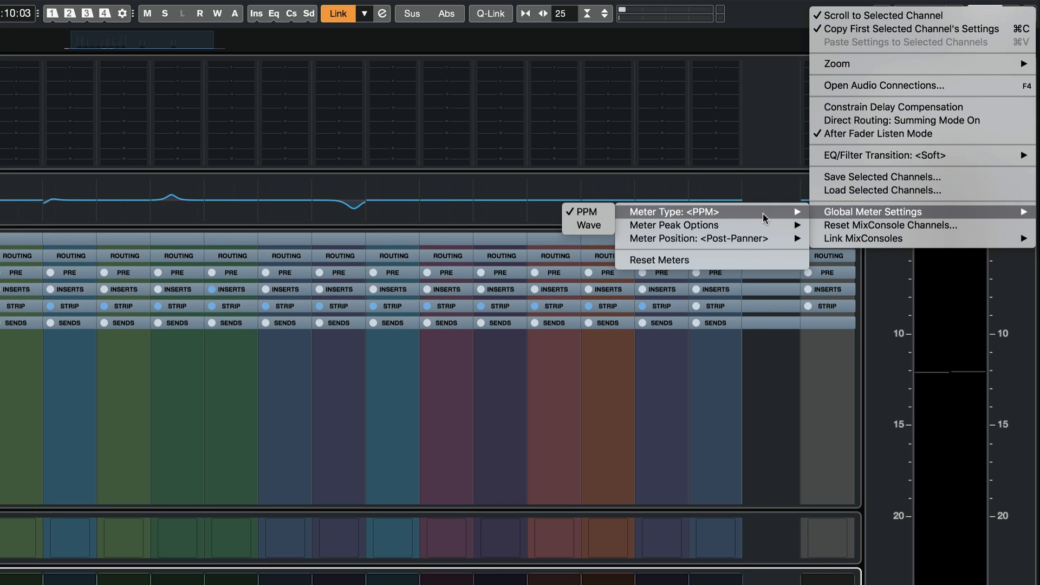
{"action": "left_click", "coordinate": [749, 262]}
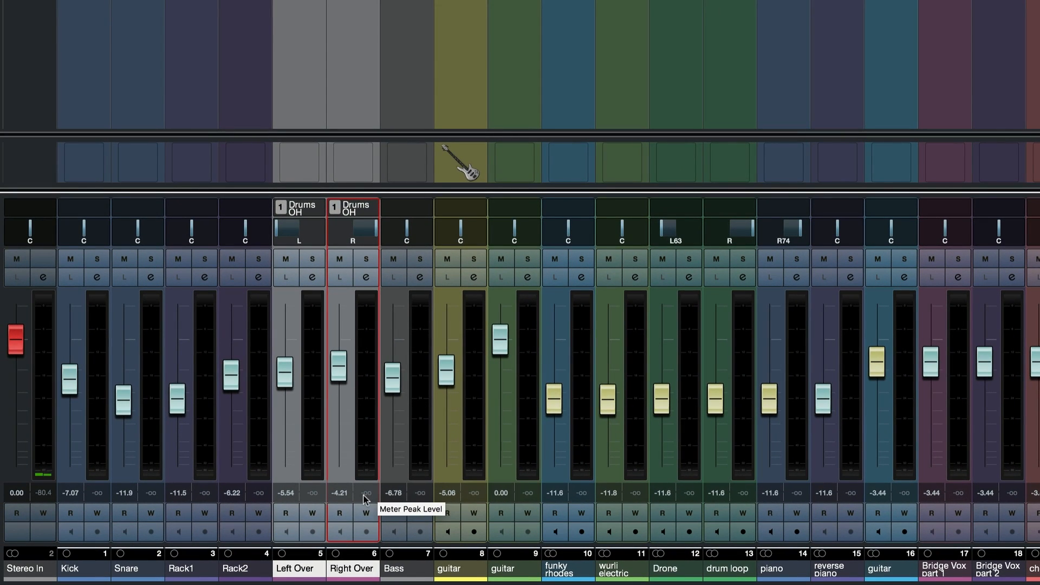
{"action": "key", "text": "space"}
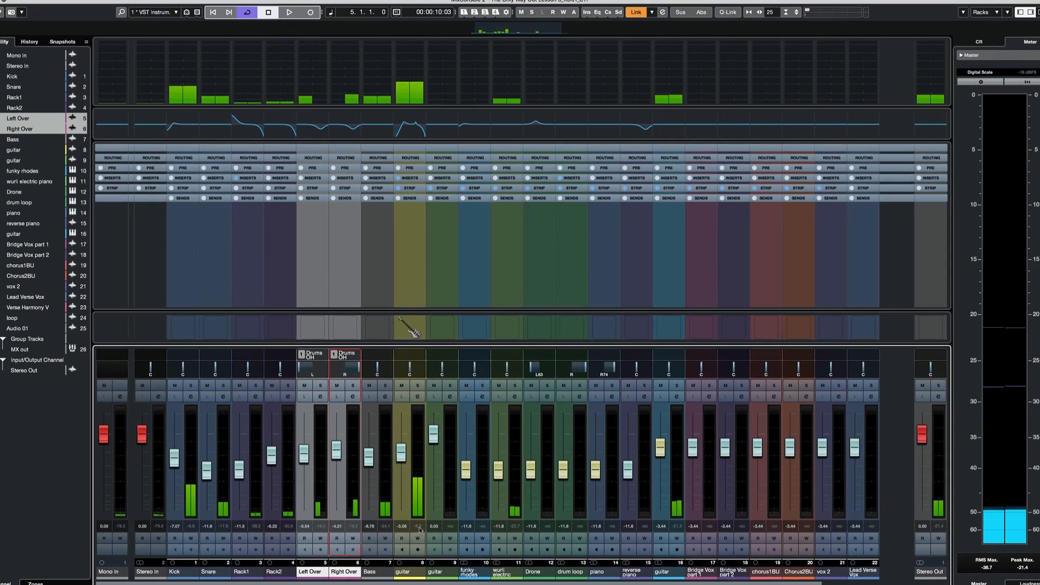
{"action": "key", "text": "space"}
Step: Set the global meter type to Wave for the mixer's meter bridge
{"action": "left_click", "coordinate": [1019, 12]}
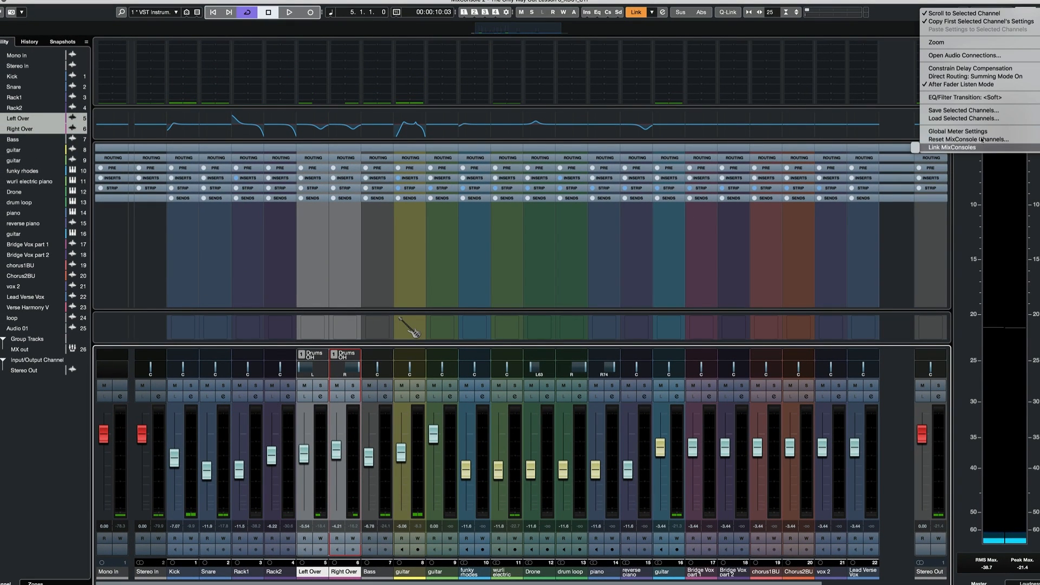
{"action": "mouse_move", "coordinate": [979, 133]}
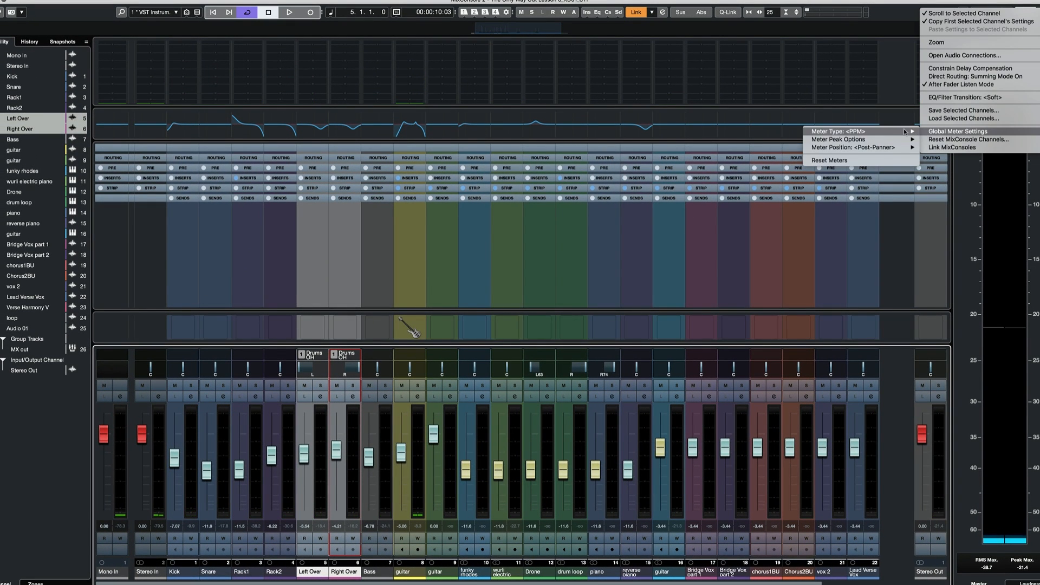
{"action": "mouse_move", "coordinate": [808, 131]}
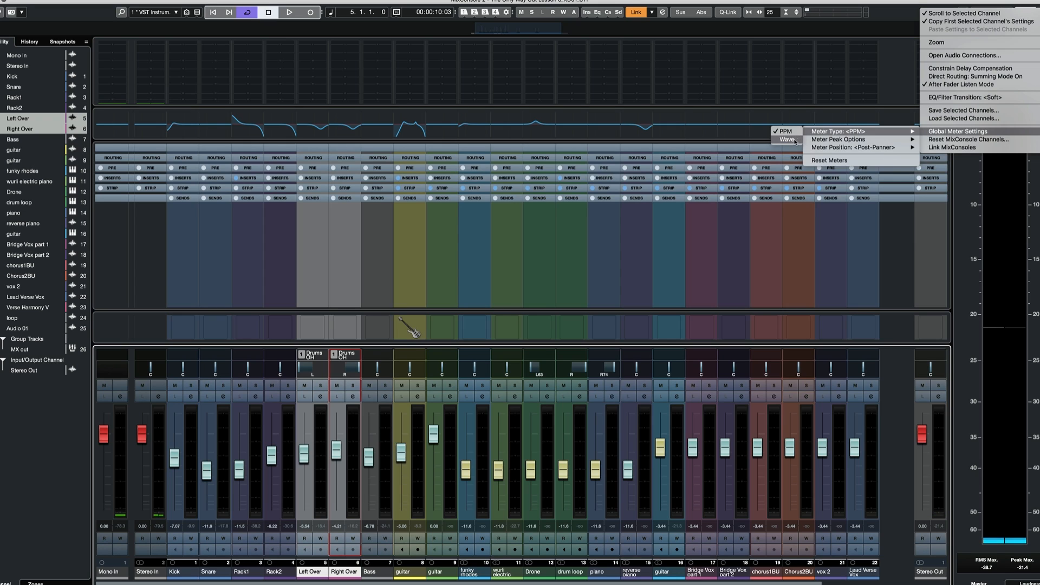
{"action": "left_click", "coordinate": [794, 139]}
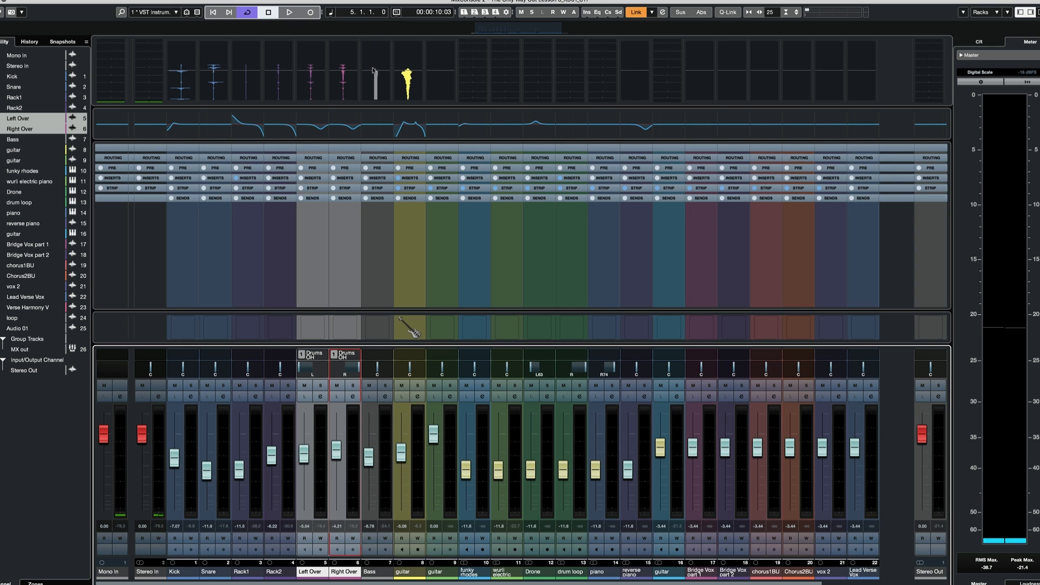
Step: View the audio events in the project window, return to the mixer and play briefly to compare the scrolling wave meters
{"action": "key", "text": "F3"}
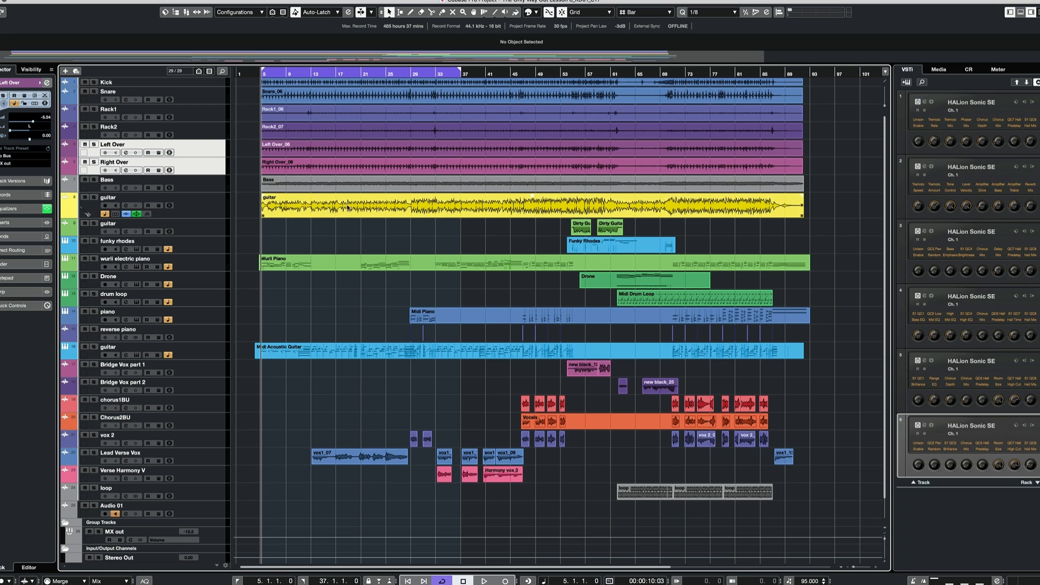
{"action": "key", "text": "F3"}
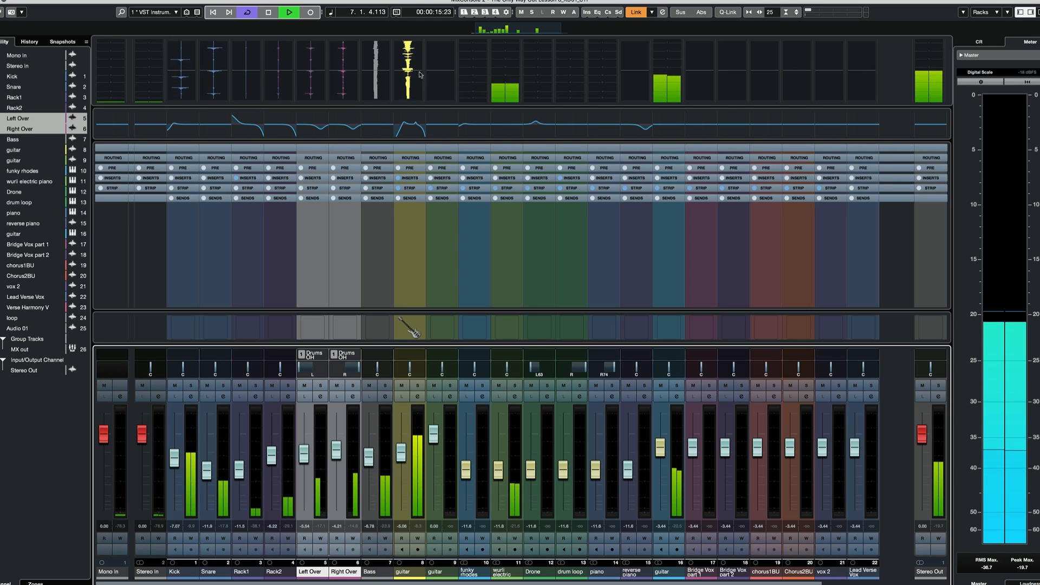
{"action": "key", "text": "space"}
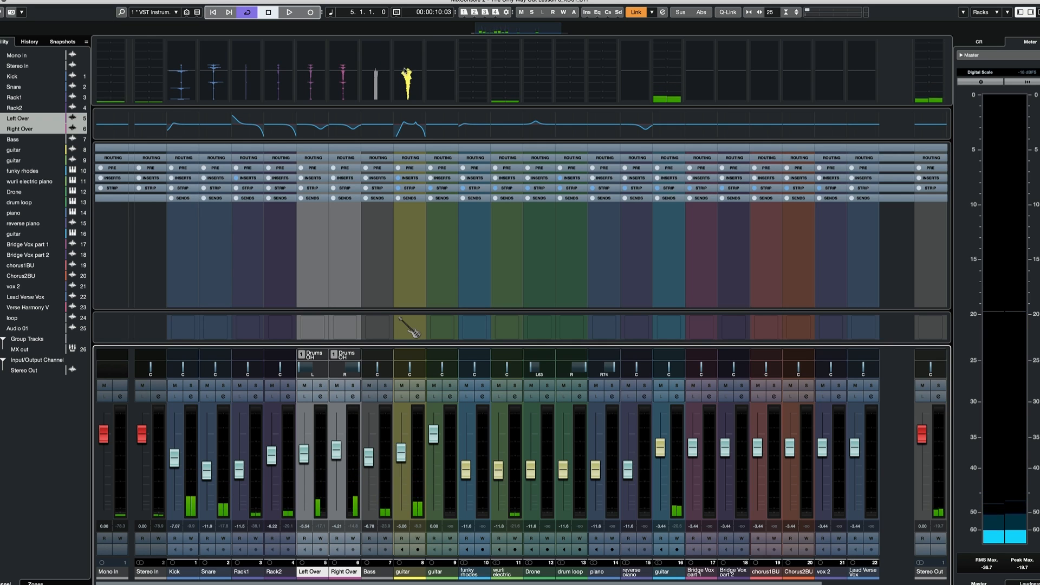
Step: Set the meter type back to PPM from the meter bridge and play the project briefly to check the level meters
{"action": "right_click", "coordinate": [409, 68]}
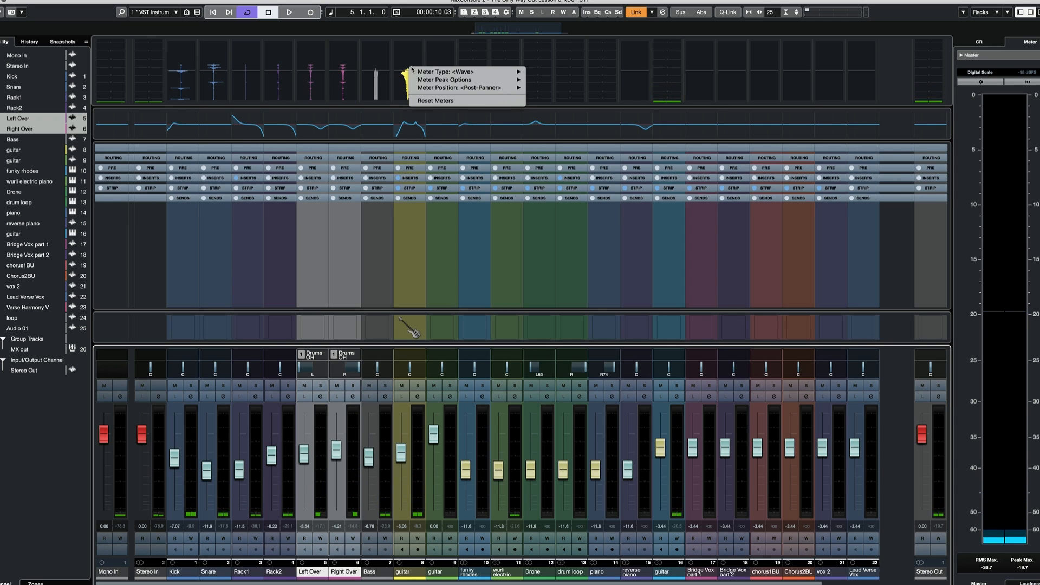
{"action": "mouse_move", "coordinate": [429, 72]}
{"action": "left_click", "coordinate": [541, 72]}
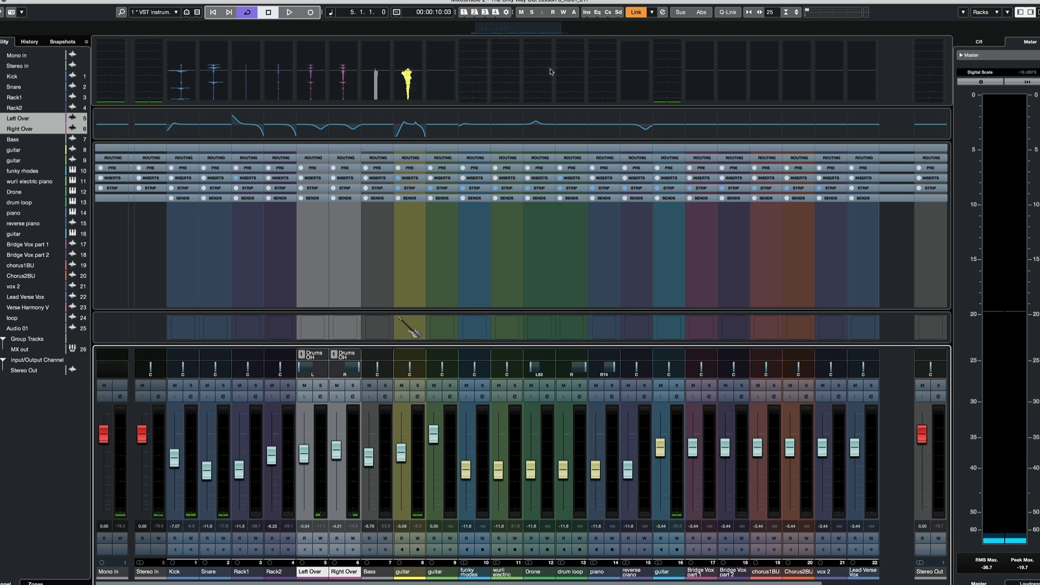
{"action": "key", "text": "space"}
{"action": "key", "text": "space"}
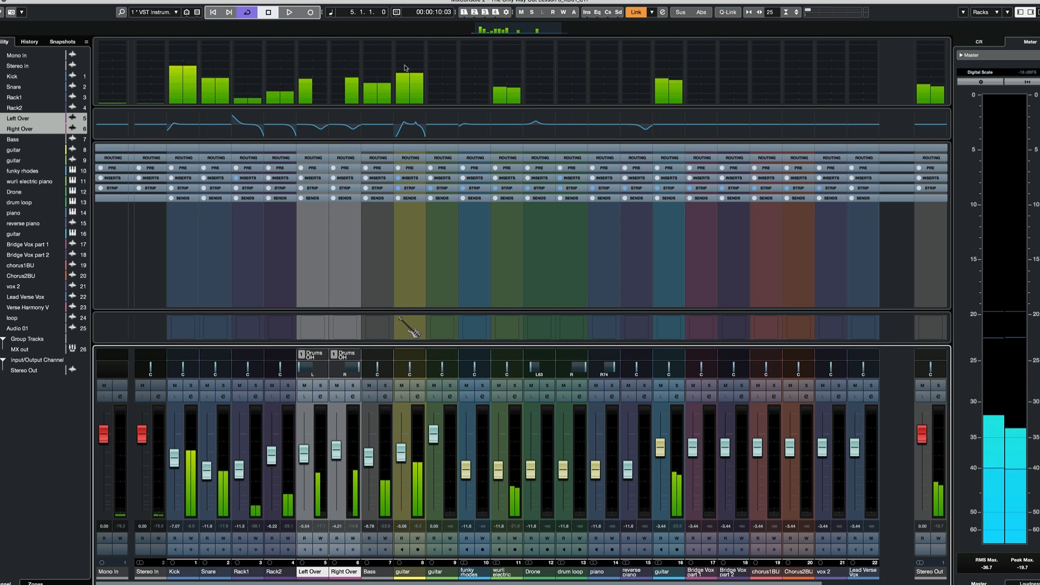